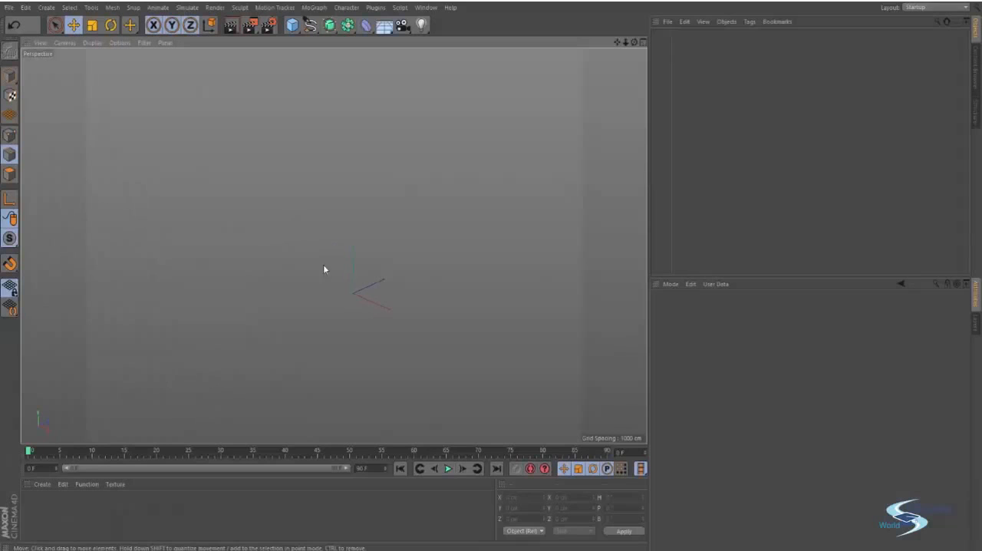
- Add a plane primitive to the empty scene
mouse_move(373, 311)
left_mouse_down("alt")
mouse_move(370, 289)
mouse_move(381, 300)
left_mouse_up("alt")
left_click_drag(369, 289, 359, 252, "alt")
left_click_drag(292, 28, 393, 61)
left_click_drag(368, 292, 378, 310, "alt")
right_click_drag(378, 309, 445, 275, "alt")
- Set both the width segments and height segments of the plane to 1
left_click(722, 356)
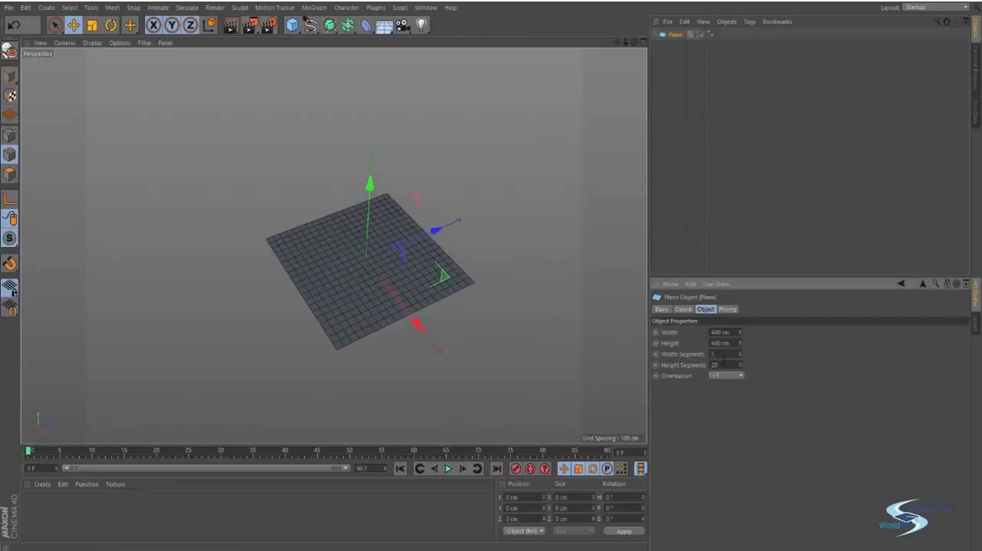
key("Tab")
type("1")
key("Return")
- Convert the plane primitive into an editable polygon object
left_click_drag(346, 279, 337, 300, "alt")
scroll(339, 295, "down", 3)
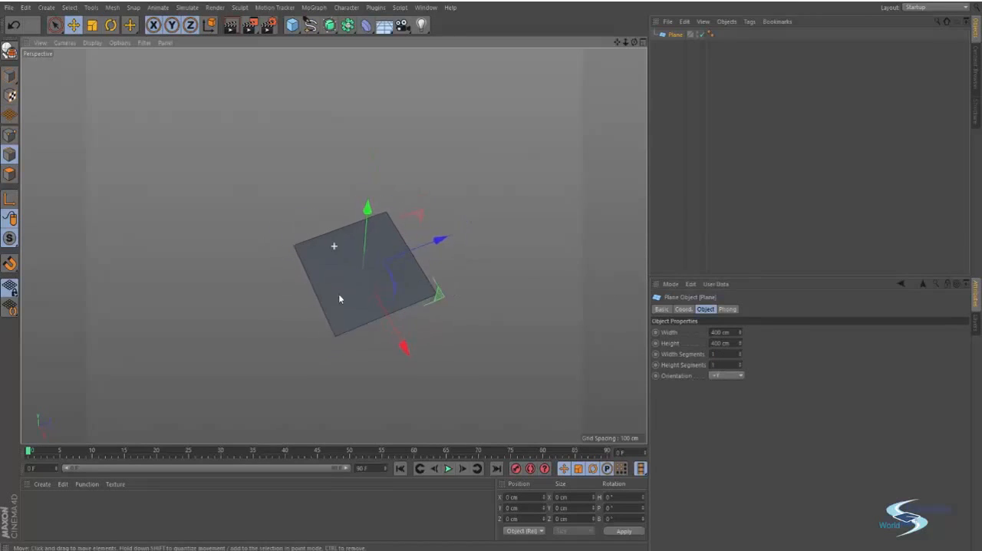
middle_click_drag(339, 295, 343, 280, "alt")
left_click(677, 36)
key("c")
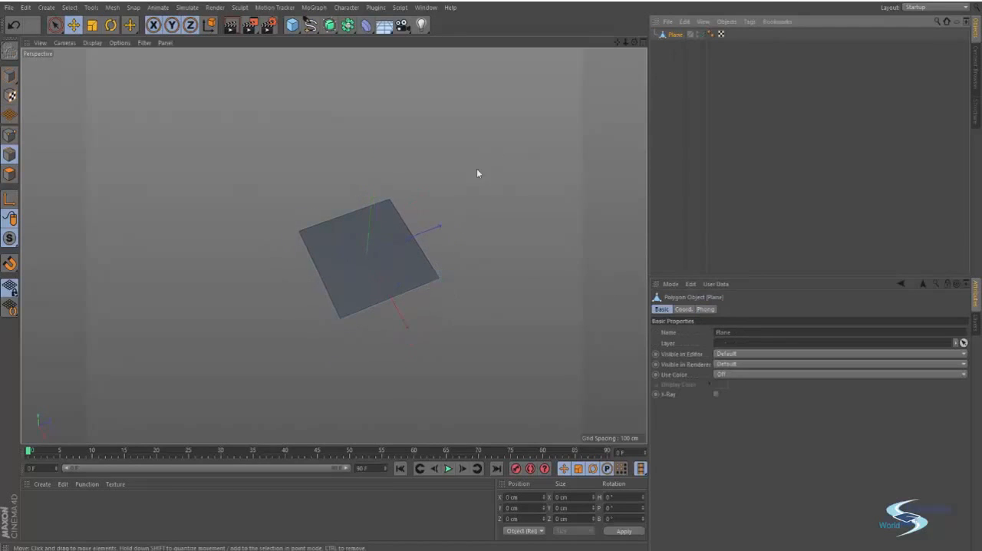
- Switch to point mode, try selecting individual corner points of the plane, and clear the selection
left_click_drag(478, 171, 283, 204, "alt")
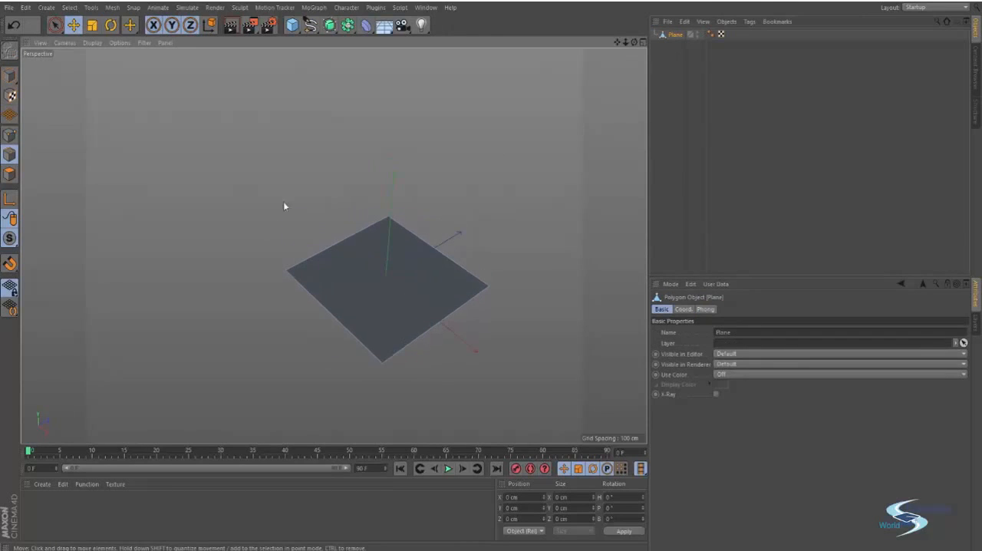
left_click(17, 139)
left_click(11, 135)
left_click(392, 220)
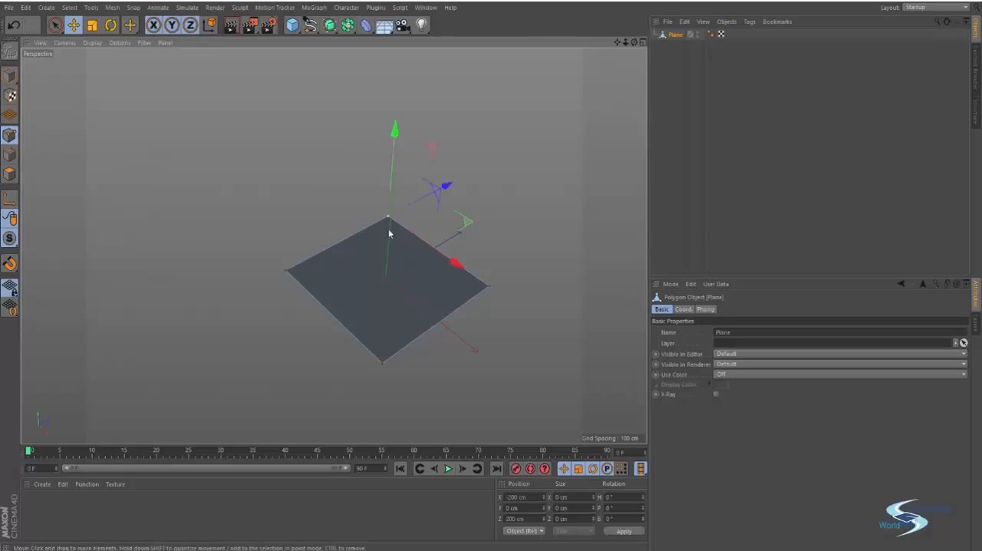
left_click_drag(388, 228, 295, 232, "alt")
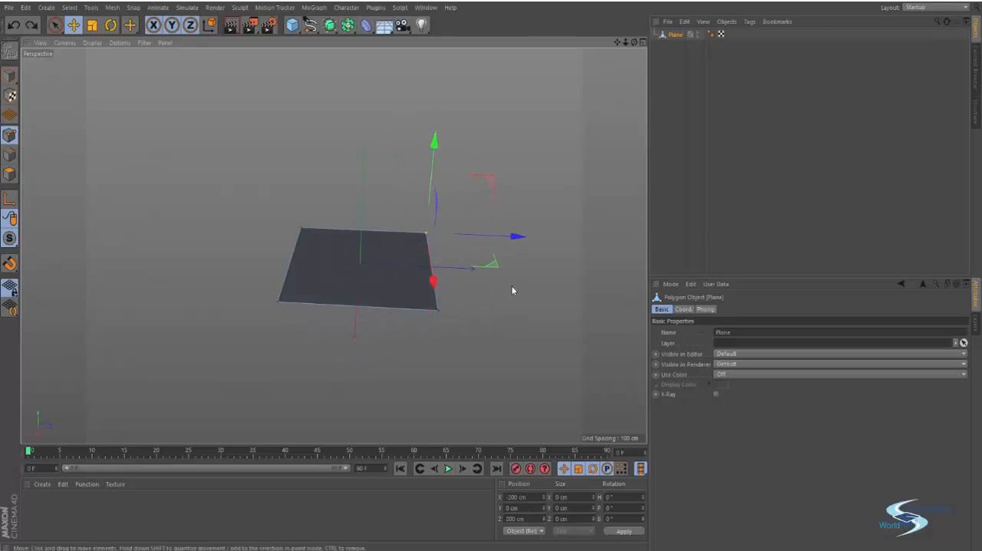
left_click(436, 319)
left_click(486, 215)
- Use Live Selection to pick the two corner points on one side of the plane and try raising them along Y
key("9")
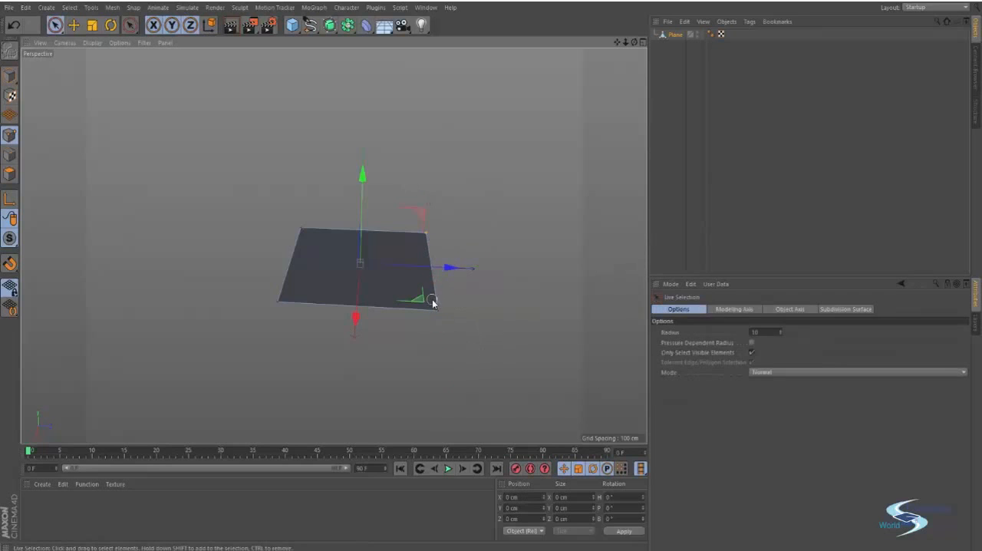
left_click_drag(432, 300, 483, 319)
left_click_drag(406, 170, 406, 148)
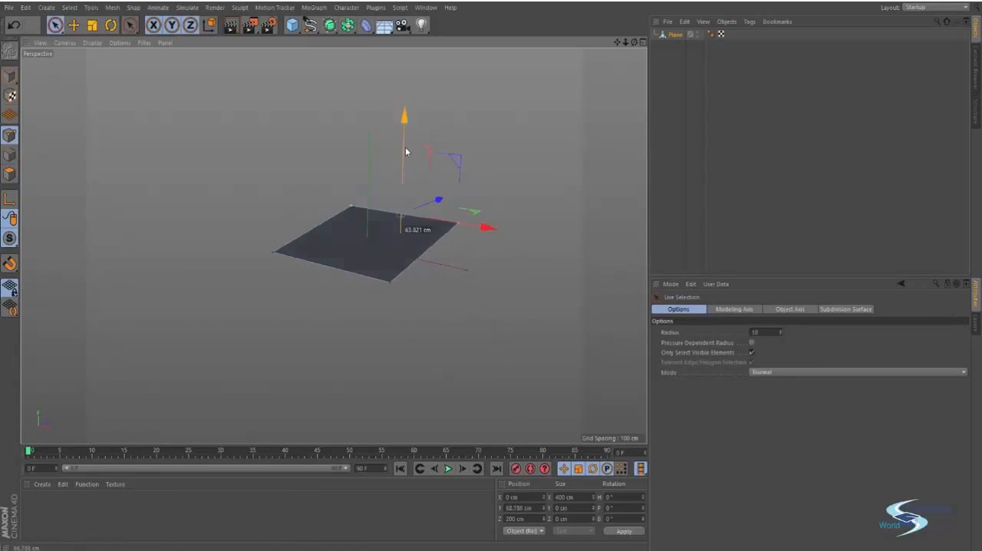
key("ctrl+z")
key("e")
left_click(299, 158)
left_click_drag(336, 210, 233, 245, "alt")
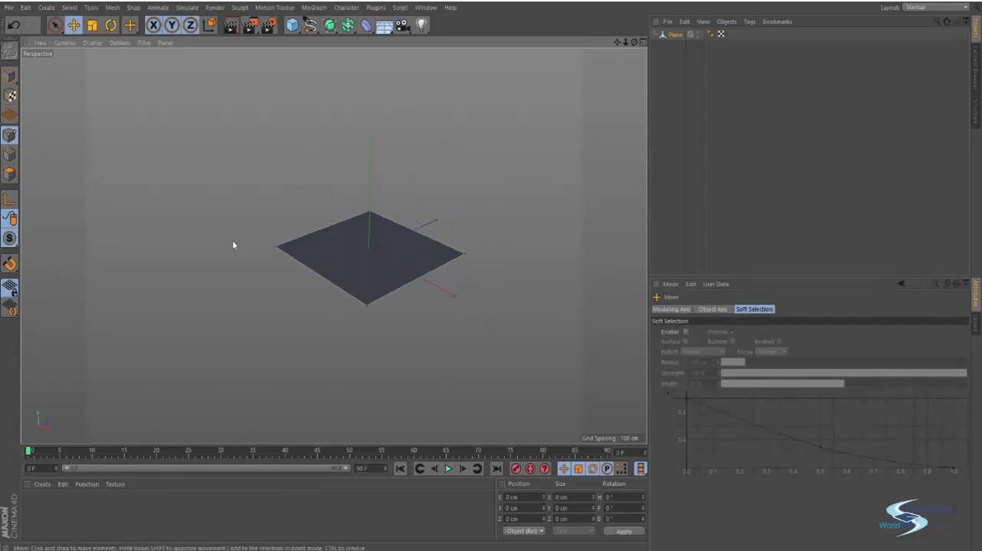
- Switch to polygon mode, select the plane's single polygon, and clear the selection
left_click(10, 174)
left_click_drag(309, 204, 346, 229, "alt")
left_click(345, 281)
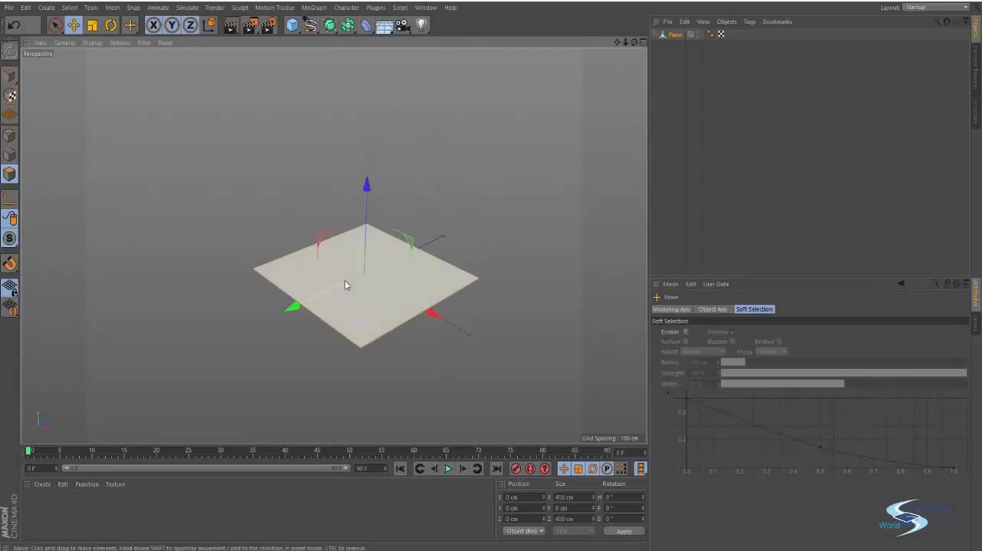
left_click_drag(373, 344, 450, 339, "alt")
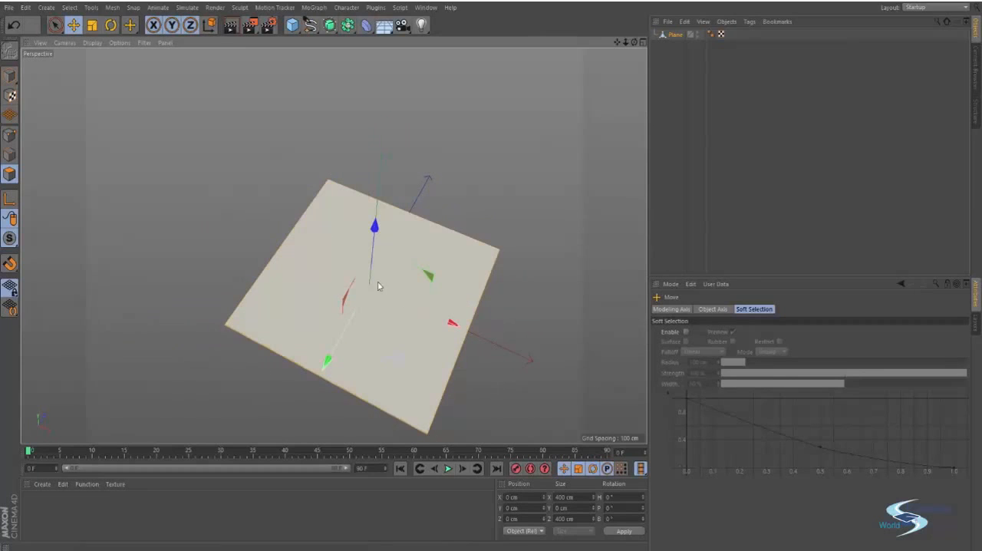
left_click_drag(377, 281, 406, 241, "alt")
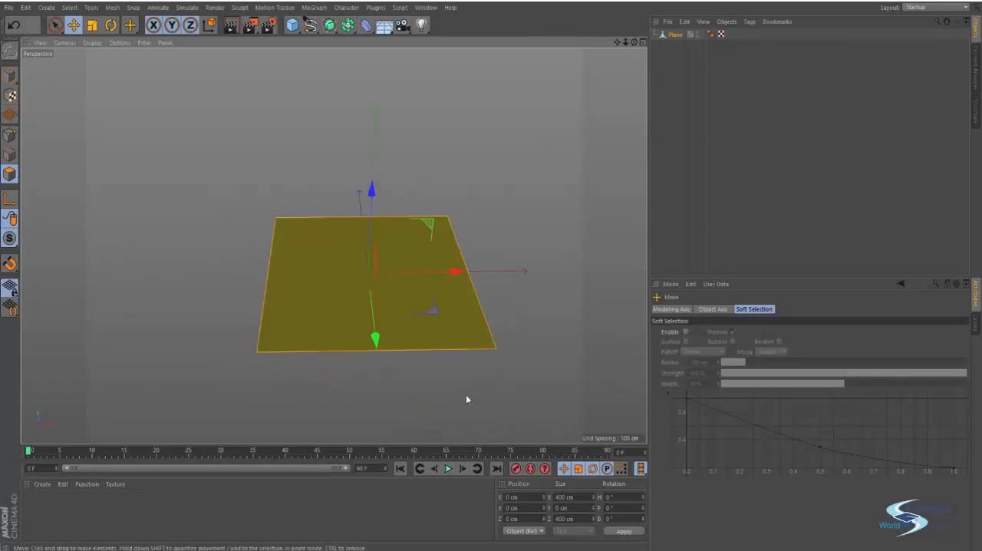
left_click_drag(463, 333, 469, 361, "alt")
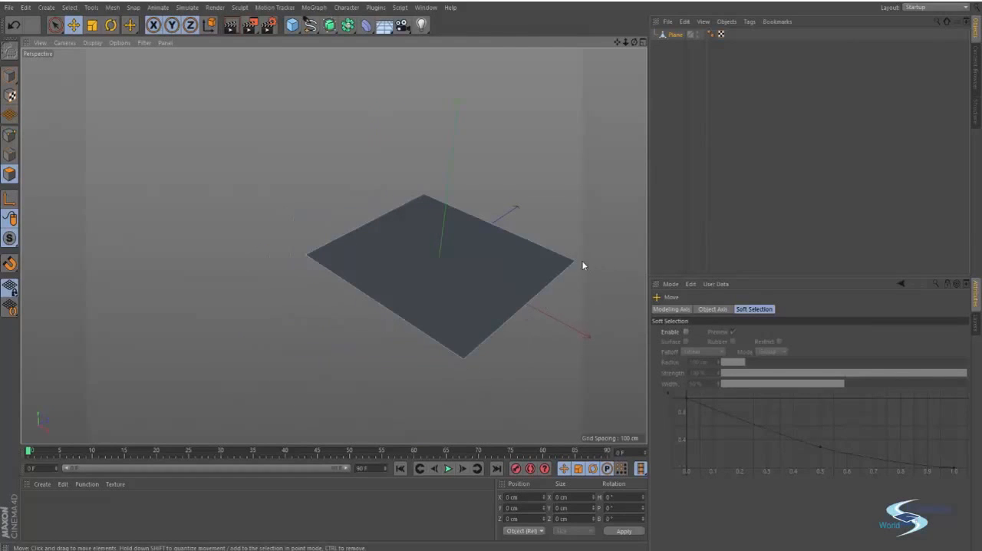
left_click_drag(534, 150, 260, 162, "alt")
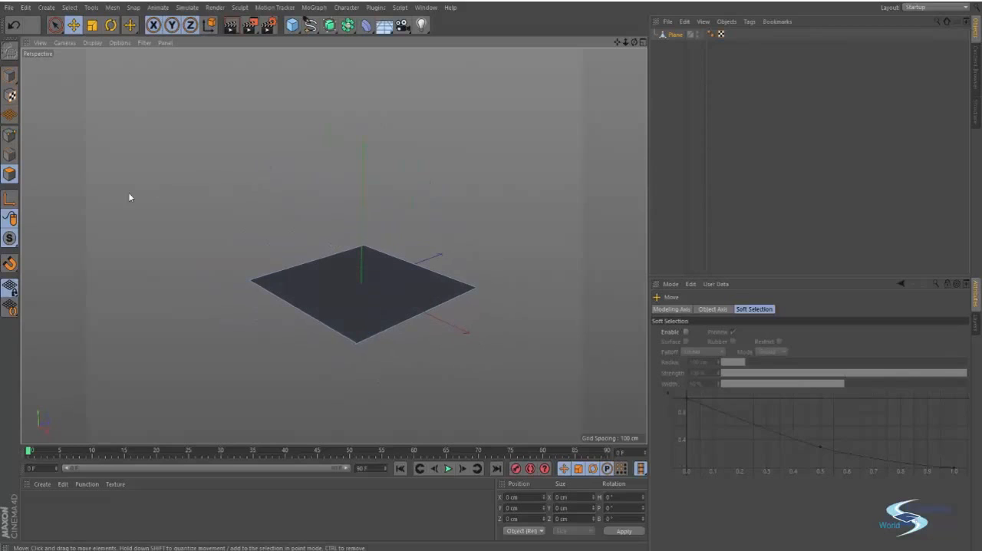
- Select the plane's single polygon again and try moving it upward
left_click(353, 289)
left_click_drag(346, 289, 366, 251, "alt")
left_click_drag(281, 193, 431, 178, "alt")
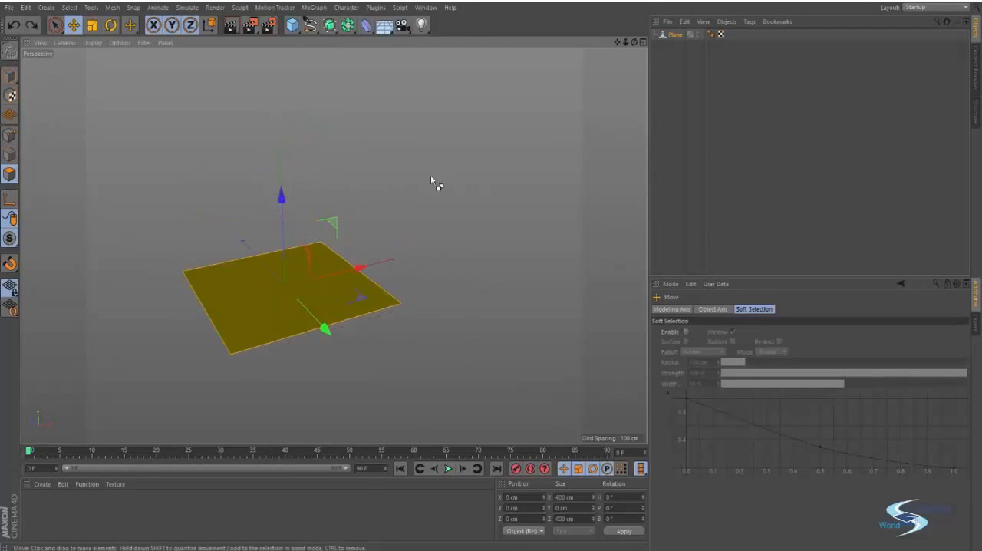
left_click(448, 193)
- Switch to point mode, select all four corner points with Rectangle Selection, and try raising them along Y
left_click(6, 133)
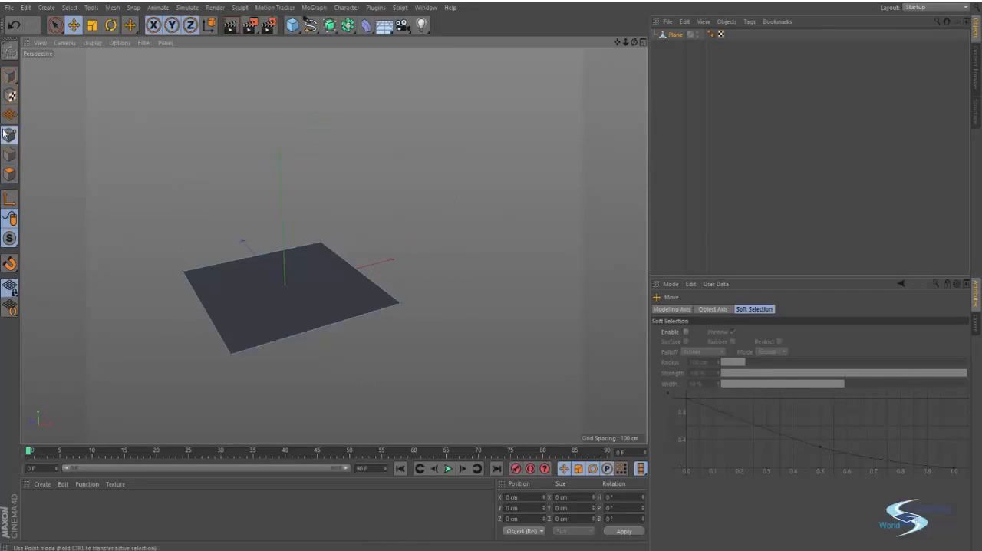
key("9")
key("0")
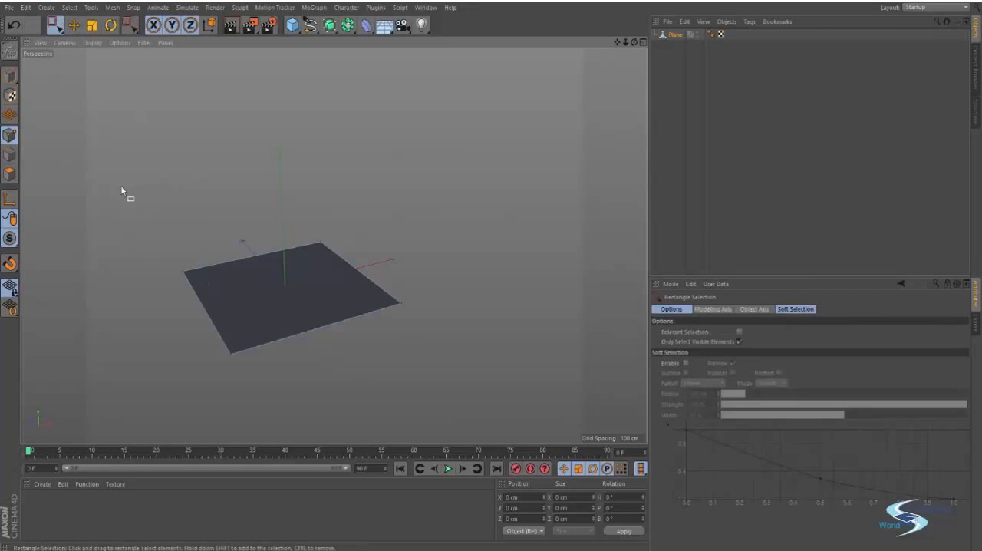
left_click_drag(118, 181, 444, 399)
key("e")
left_click_drag(282, 201, 285, 132)
key("ctrl+z")
- Switch to edge mode, select two opposite edges of the plane, and try raising them along Y
left_click(10, 155)
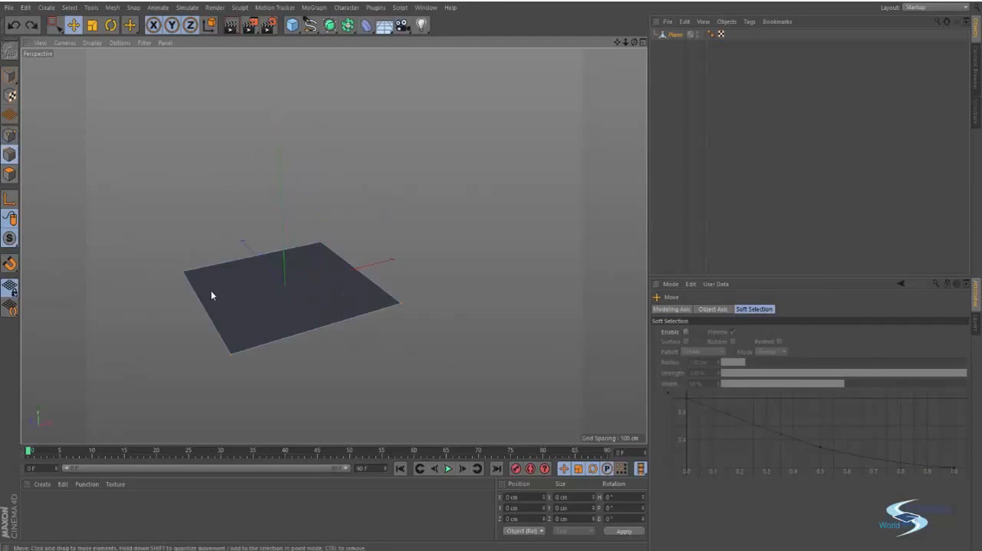
left_click(204, 305)
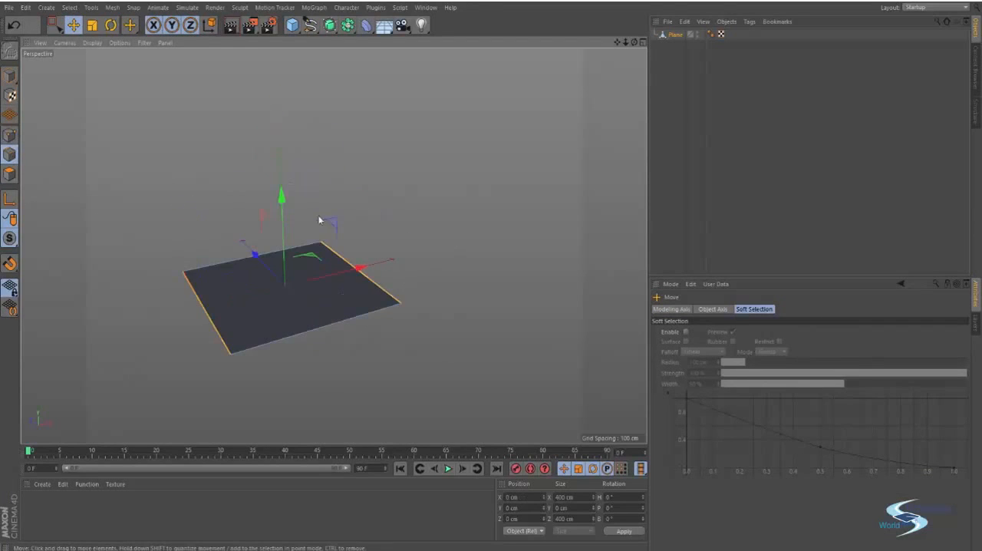
left_click_drag(281, 196, 279, 108)
key("ctrl+z")
- Select all four edges with Rectangle Selection and try raising them along Y
key("space")
left_click_drag(140, 191, 477, 421)
left_click_drag(284, 228, 286, 129)
key("ctrl+z")
key("space")
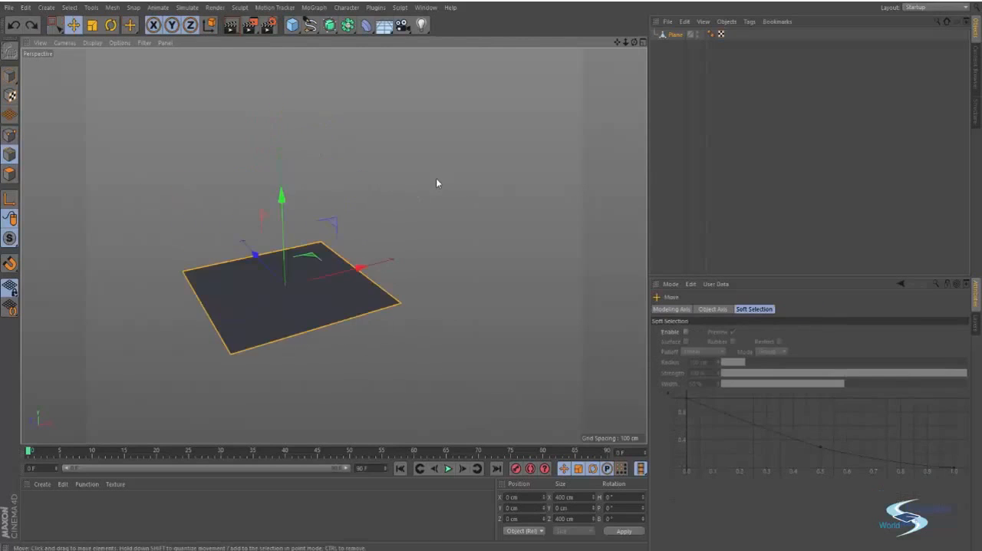
- Clear the edge selection and try raising the plane's polygon in polygon mode
left_click(437, 183)
left_click_drag(352, 277, 304, 289, "alt")
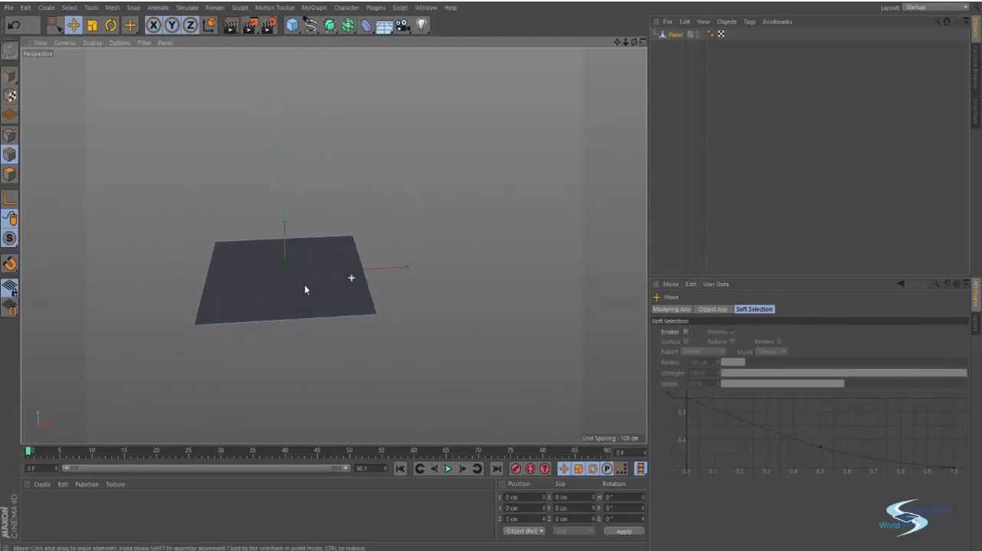
left_click(260, 280)
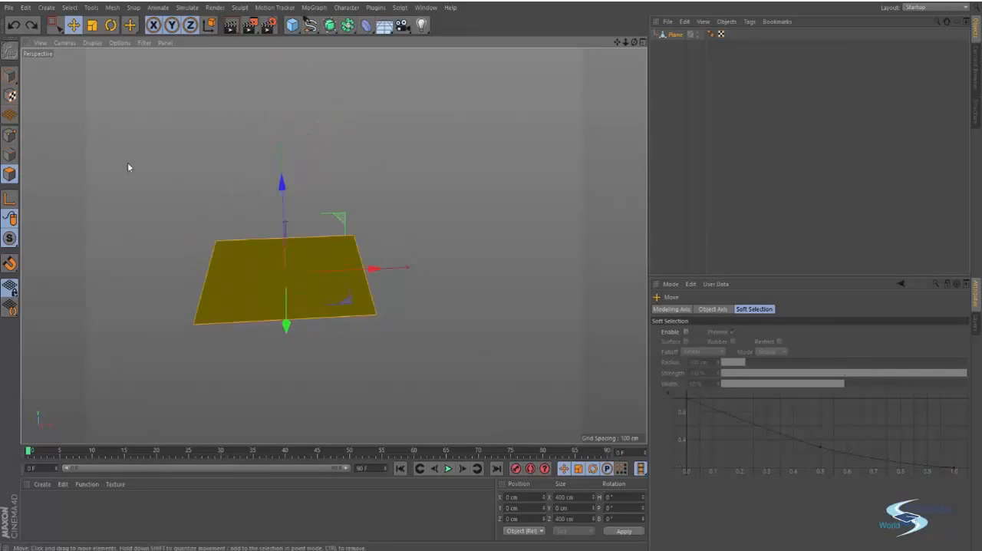
- Return to point mode, rectangle-select every point of the plane, try raising them, and clear the selection
left_click(10, 135)
key("0")
left_click_drag(162, 168, 482, 381)
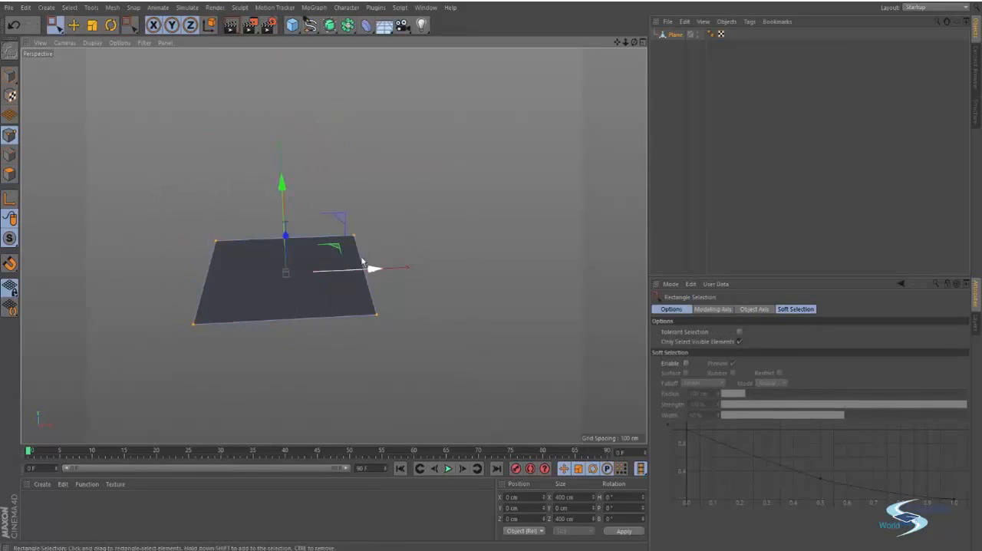
left_click_drag(285, 191, 304, 117)
key("ctrl+z")
key("e")
left_click(221, 279)
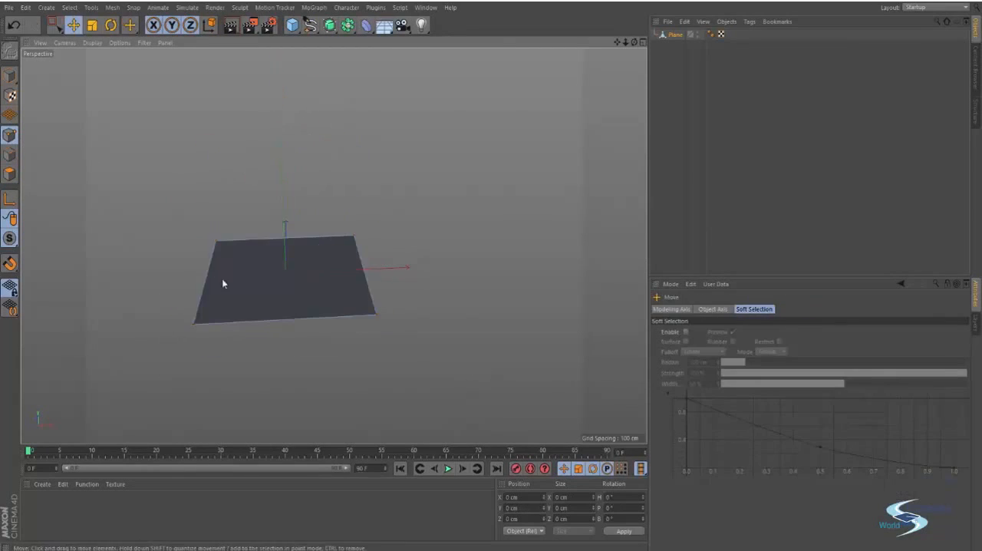
- Make three parallel loop cuts across the plane using the Knife in Loop mode
left_click_drag(222, 279, 375, 285, "alt")
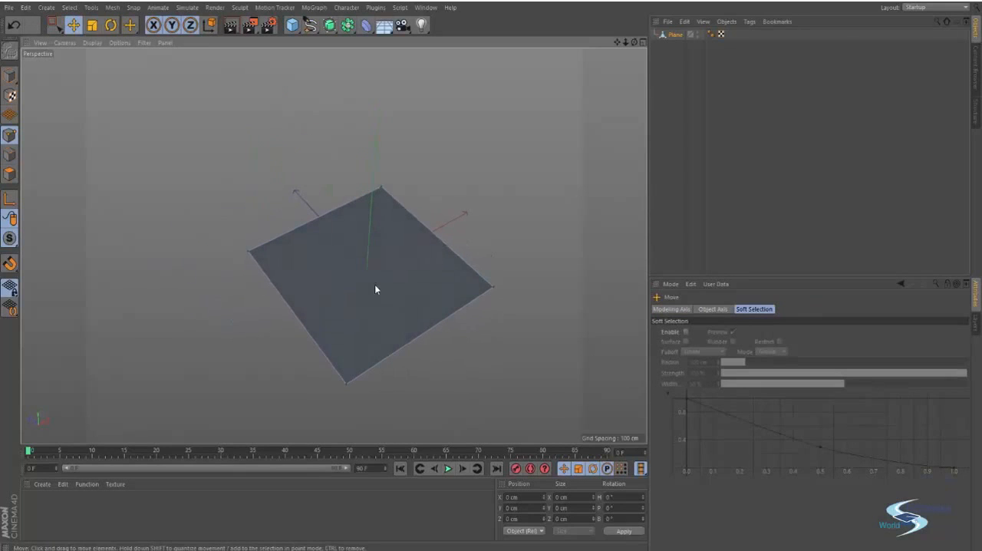
key("k")
left_click(699, 327)
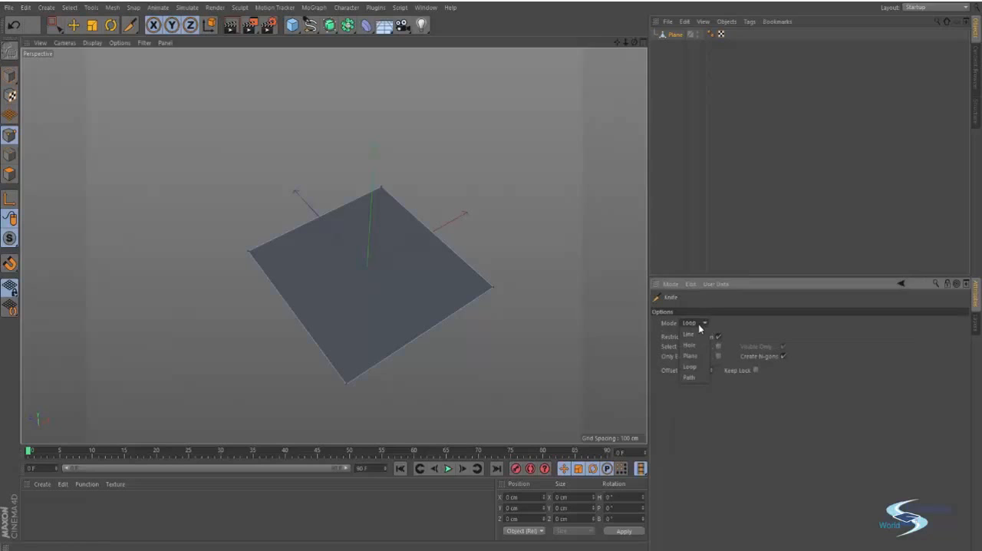
left_click(695, 368)
left_click(320, 349)
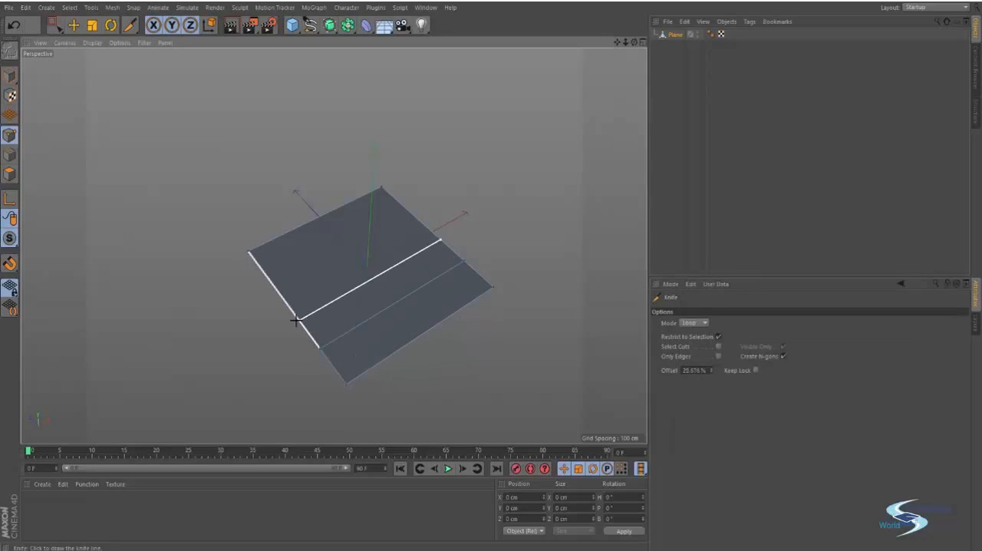
left_click(299, 316)
left_click(276, 287)
- Add four loop cuts perpendicular to the first three so the plane forms a grid, and leave the Knife
left_click(285, 229)
left_click(317, 214)
left_click(343, 201)
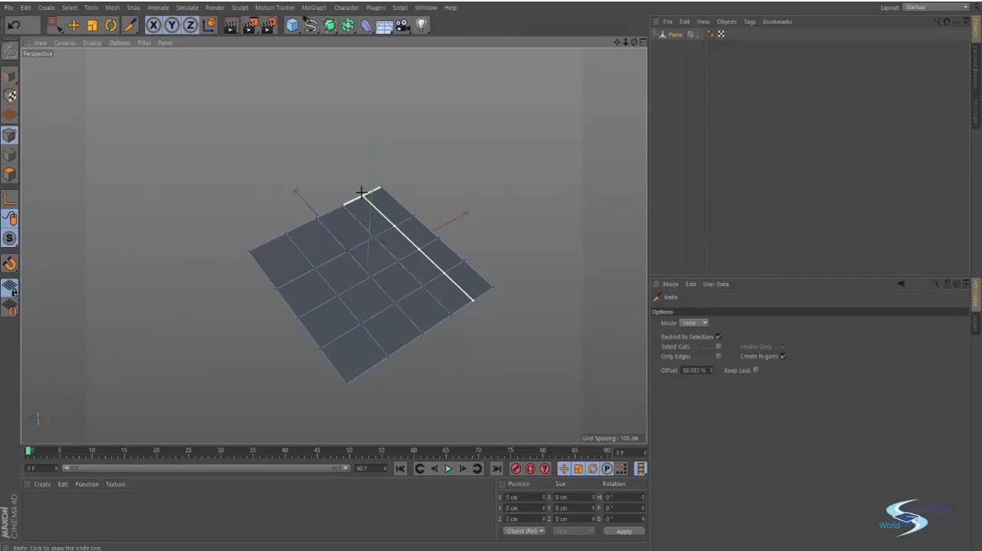
left_click(362, 193)
key("e")
- Select the four points around one inner grid cell with Rectangle Selection and try raising them along Y
left_click_drag(414, 256, 335, 312, "alt")
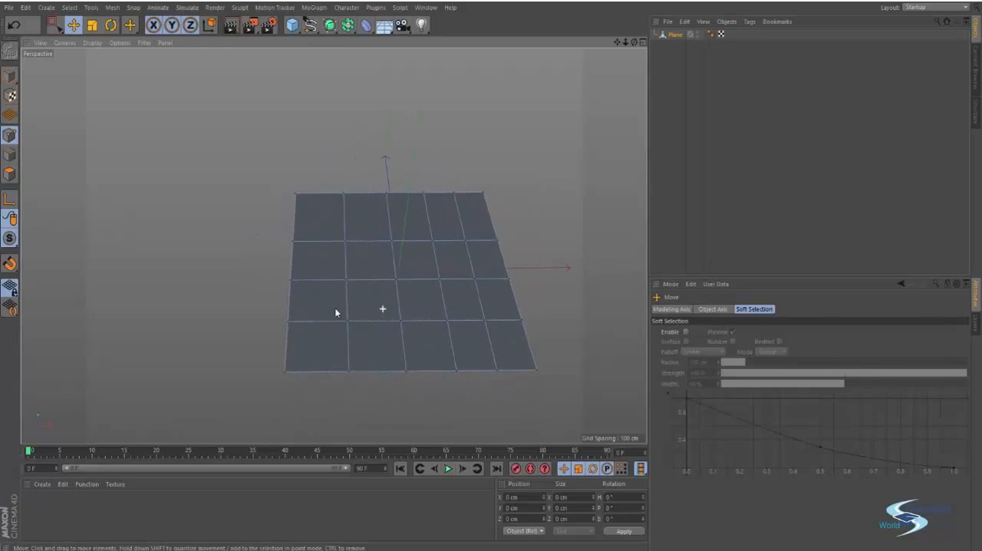
key("0")
left_click_drag(333, 257, 414, 330)
left_click_drag(411, 326, 461, 291, "alt")
key("e")
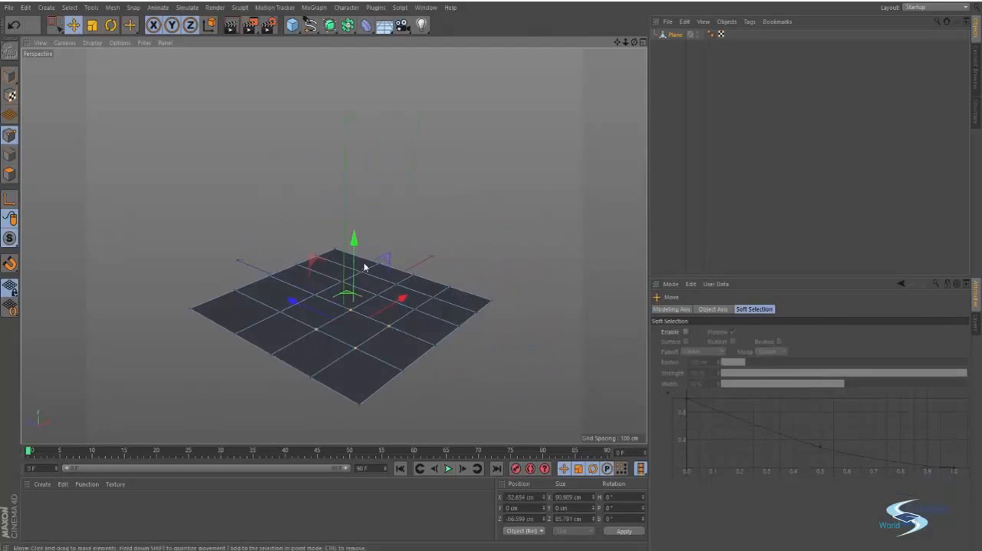
left_click_drag(355, 251, 369, 188)
key("ctrl+z")
left_click_drag(371, 234, 398, 274, "alt")
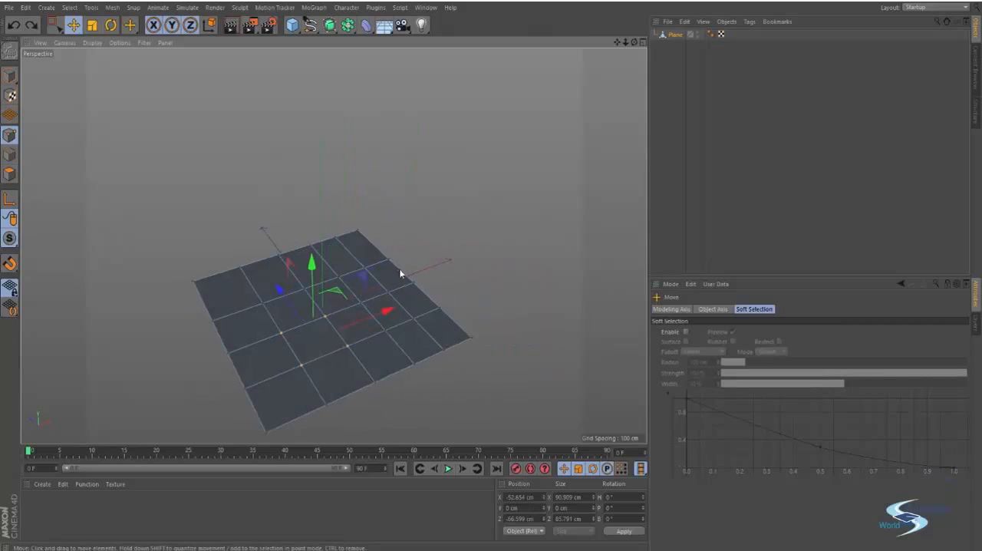
left_click(111, 230)
- Switch to polygon mode, try raising a single grid polygon, and clear the selection
left_click(9, 175)
middle_click_drag(158, 211, 224, 158, "alt")
left_click(371, 287)
left_click_drag(370, 287, 388, 162, "alt")
key("ctrl+z")
left_click(453, 168)
- Select five adjoining polygons that form an L shape, running inward from the plane's far edge
left_click_drag(388, 261, 362, 316, "alt")
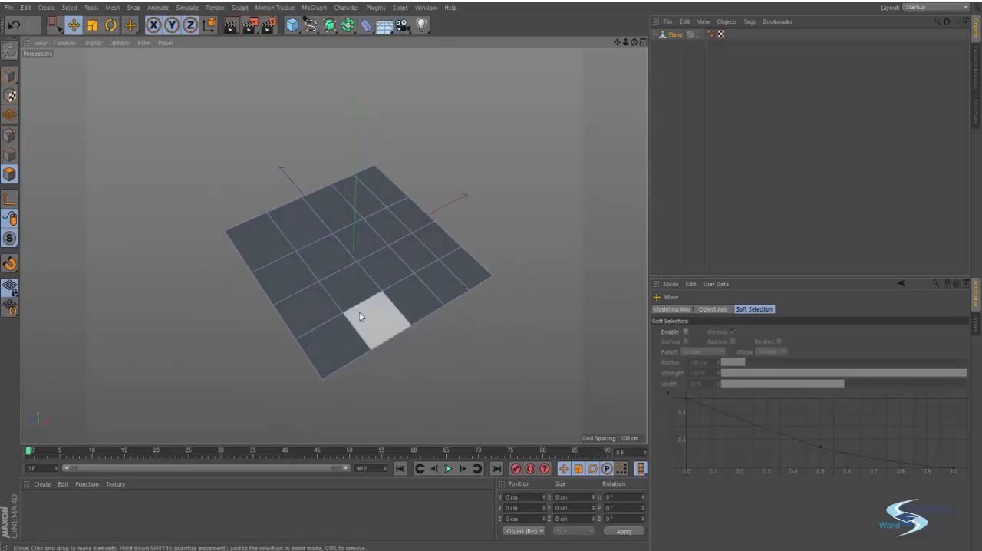
middle_click_drag(401, 293, 416, 317, "alt")
left_click(316, 245)
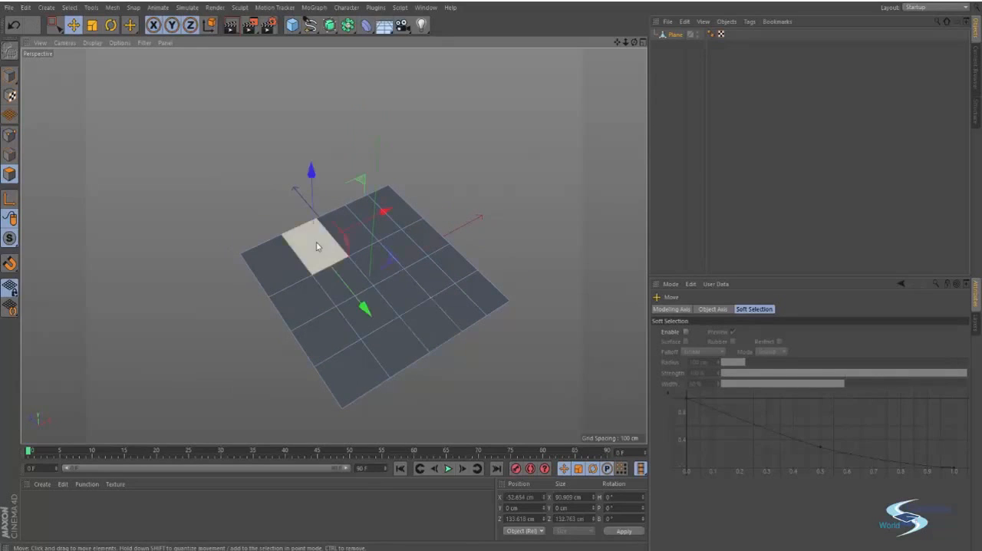
left_click(351, 279, "shift")
left_click(369, 309, "shift")
left_click(399, 290, "shift")
left_click(431, 276, "shift")
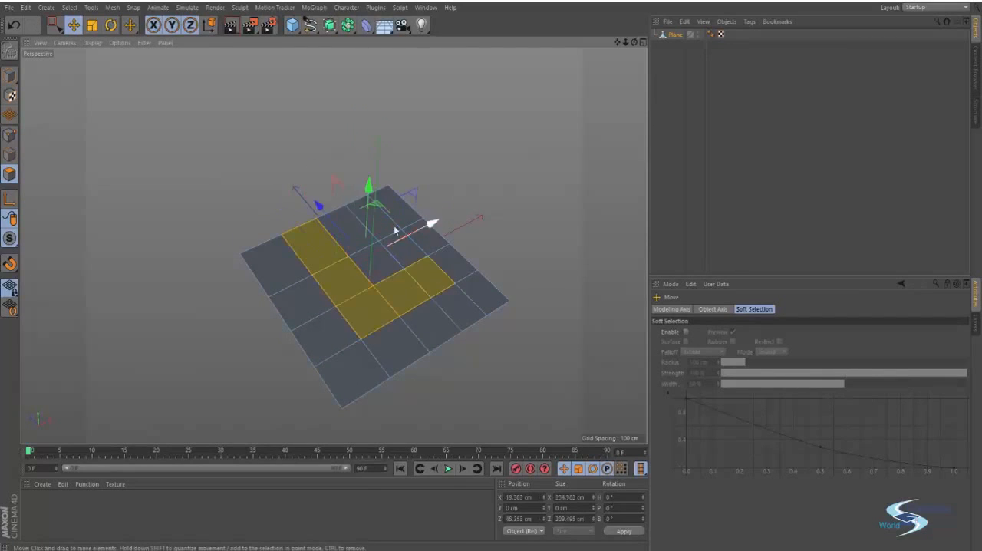
- Inset the L-shaped polygon selection slightly with Extrude Inner and try moving the selected polygons along Y before and after the inset
left_click_drag(372, 195, 371, 172)
key("ctrl+z")
key("i")
left_click_drag(428, 308, 440, 306)
key("e")
left_click_drag(370, 195, 372, 228)
left_click(460, 194)
key("ctrl+z")
key("ctrl+z")
key("ctrl+z")
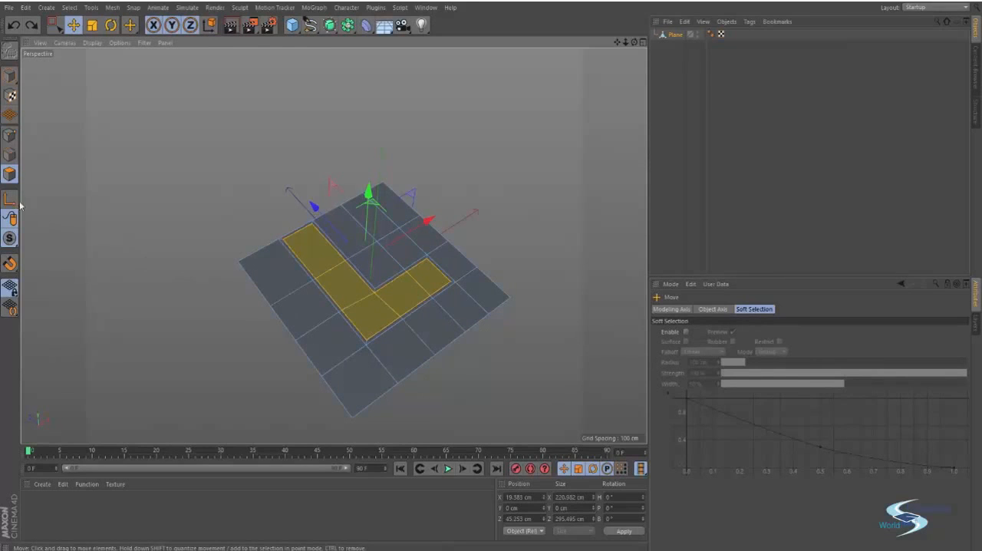
- Inspect the inset in point mode by selecting a point on the plane's far edge, and return to polygon mode
left_click(9, 135)
left_click_drag(373, 303, 305, 305, "alt")
right_click_drag(334, 246, 370, 258, "alt")
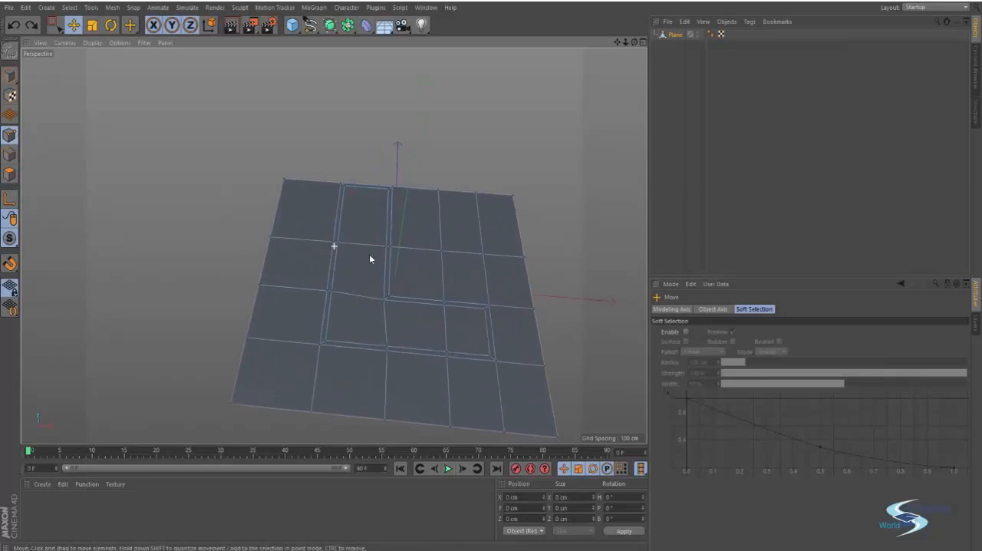
middle_click_drag(369, 254, 345, 247, "alt")
left_click(324, 182)
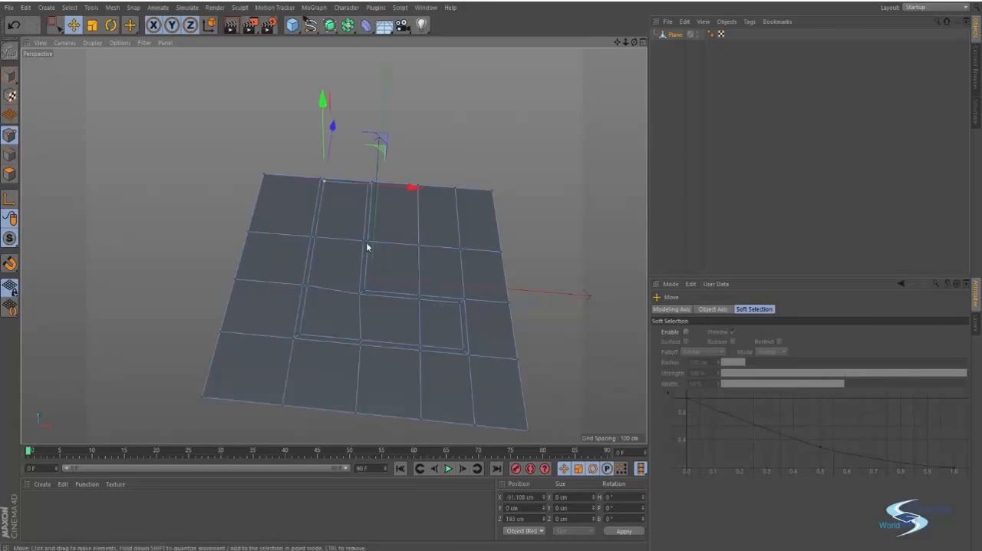
left_click_drag(402, 289, 418, 251, "alt")
left_click(10, 174)
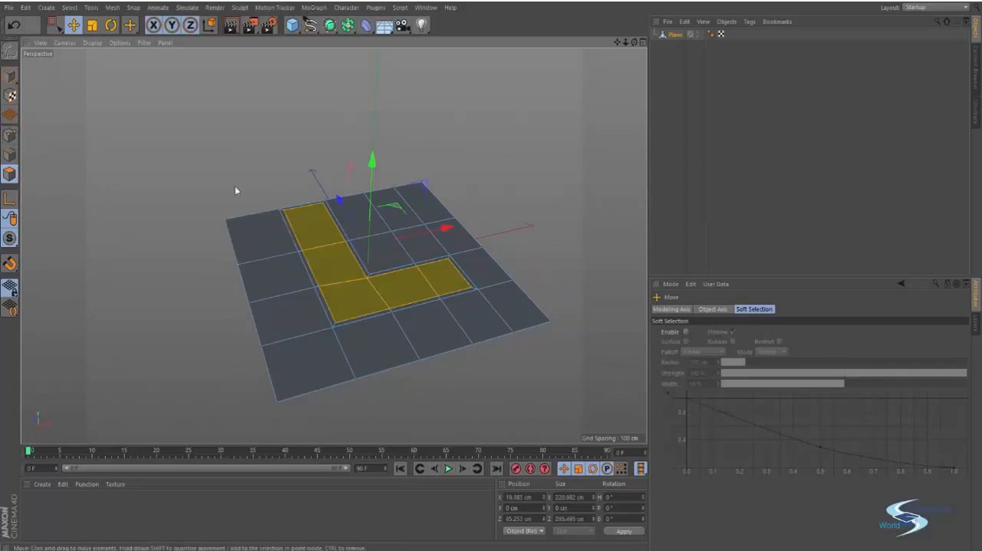
- Undo the inset and the grid cuts until the plane is a single polygon again, and clear the selection
left_click(196, 145)
key("ctrl+z")
key("ctrl+z")
key("ctrl+z")
key("ctrl+z")
key("ctrl+z")
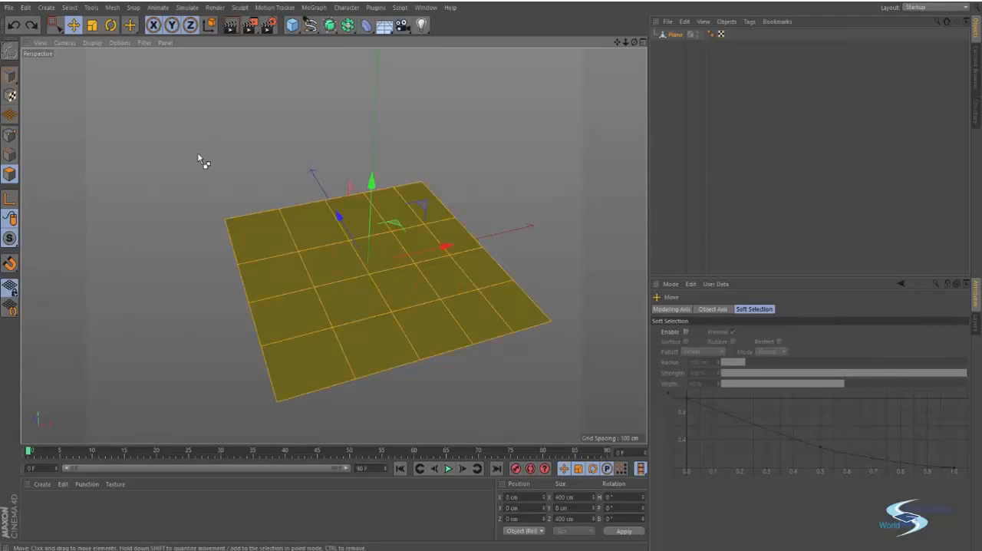
key("ctrl+z")
key("ctrl+z")
key("ctrl+z")
key("ctrl+z")
key("ctrl+z")
key("ctrl+z")
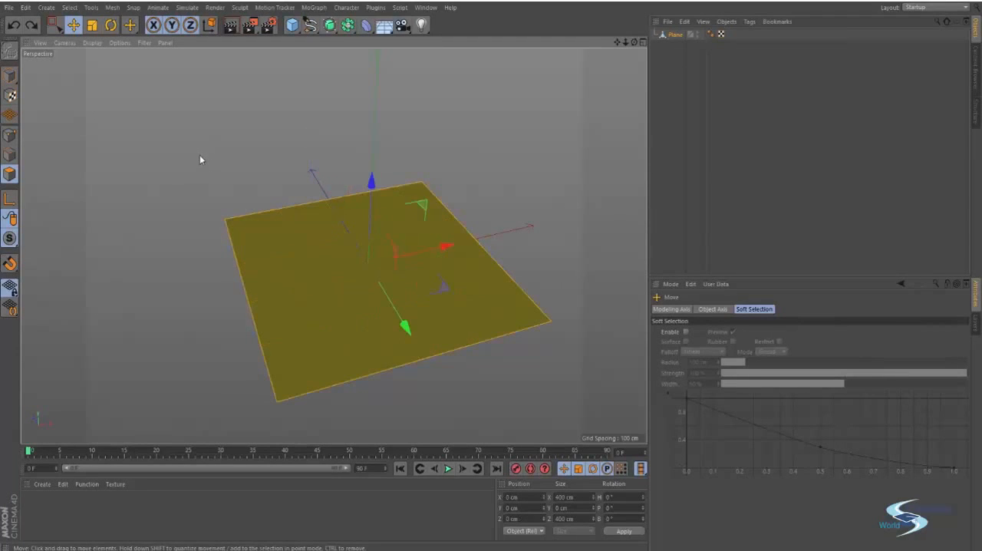
left_click(200, 155)
- Select the plane's single polygon, subdivide it once into four equal polygons, and clear the selection
scroll(315, 274, "down", 3)
left_click_drag(345, 289, 455, 277, "alt")
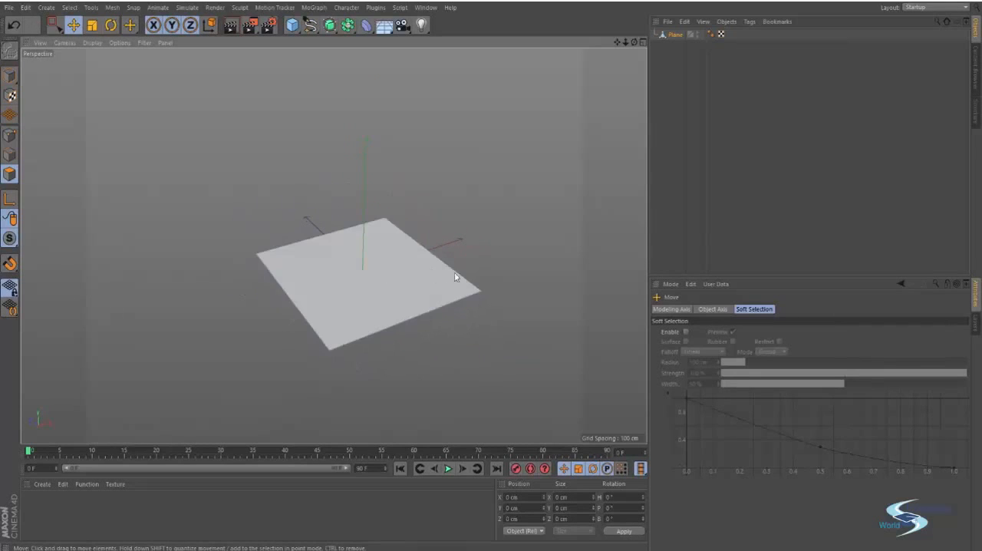
left_click(394, 278)
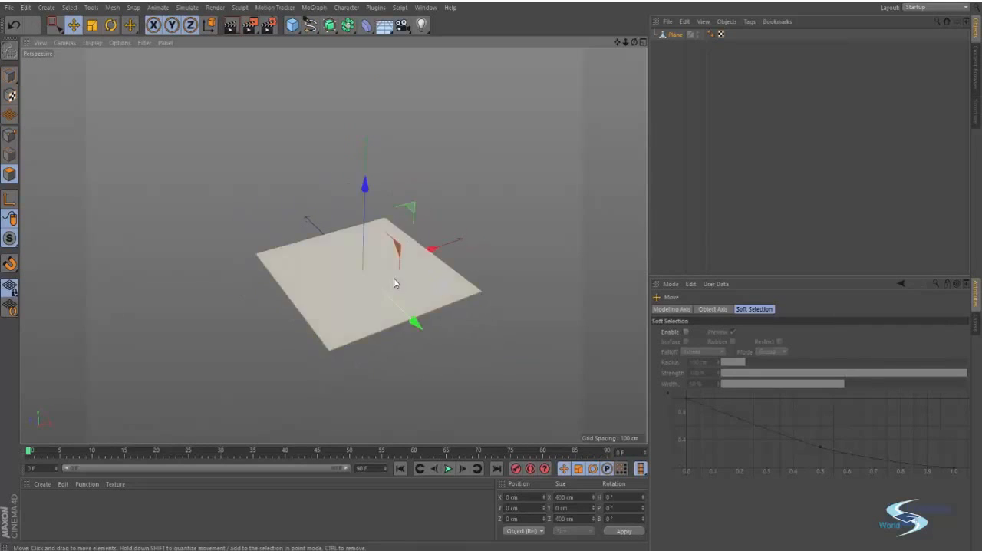
key("u")
key("s")
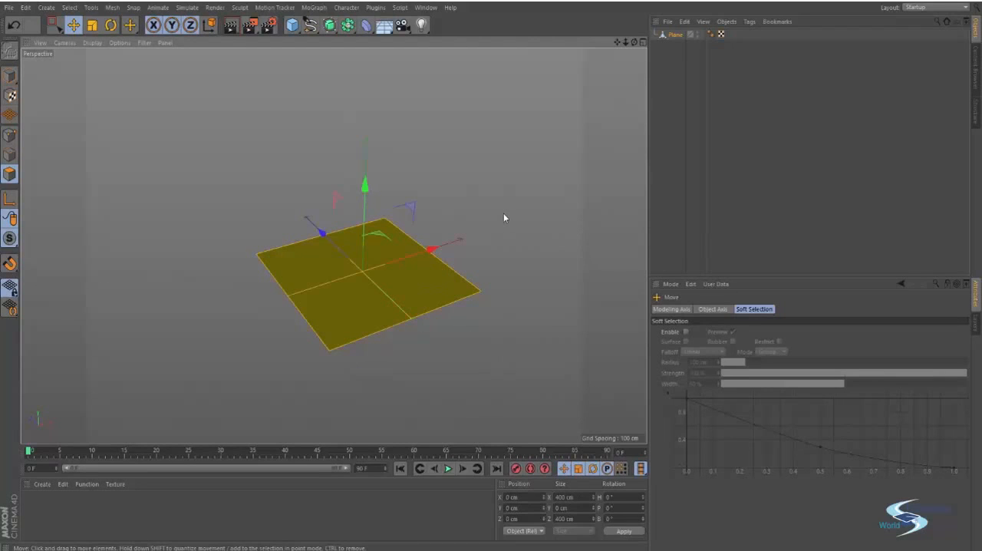
left_click(503, 213)
left_click_drag(406, 255, 442, 261, "alt")
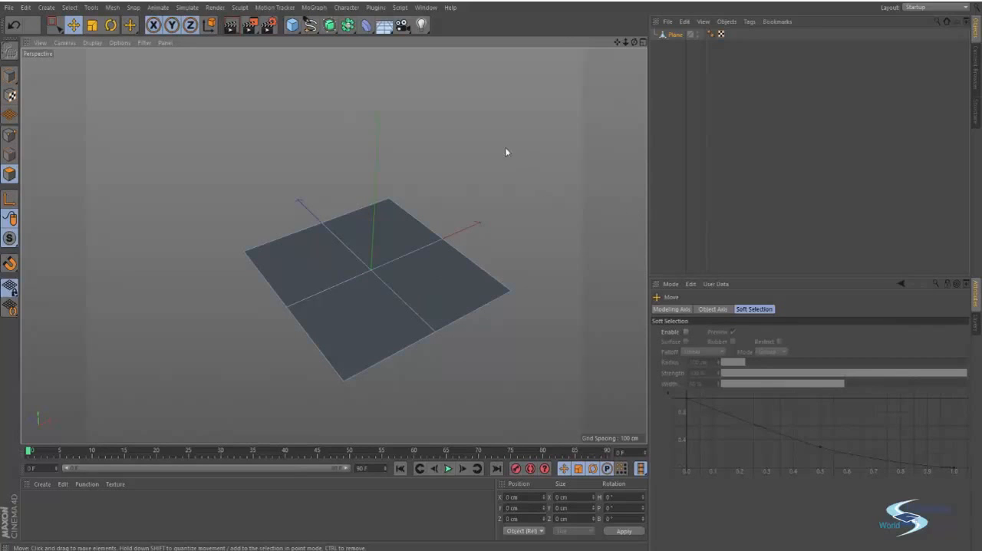
- Select the quarter polygon on the plane's +X, -Z side and bring up the modeling commands available for it
left_click_drag(408, 234, 399, 268, "alt")
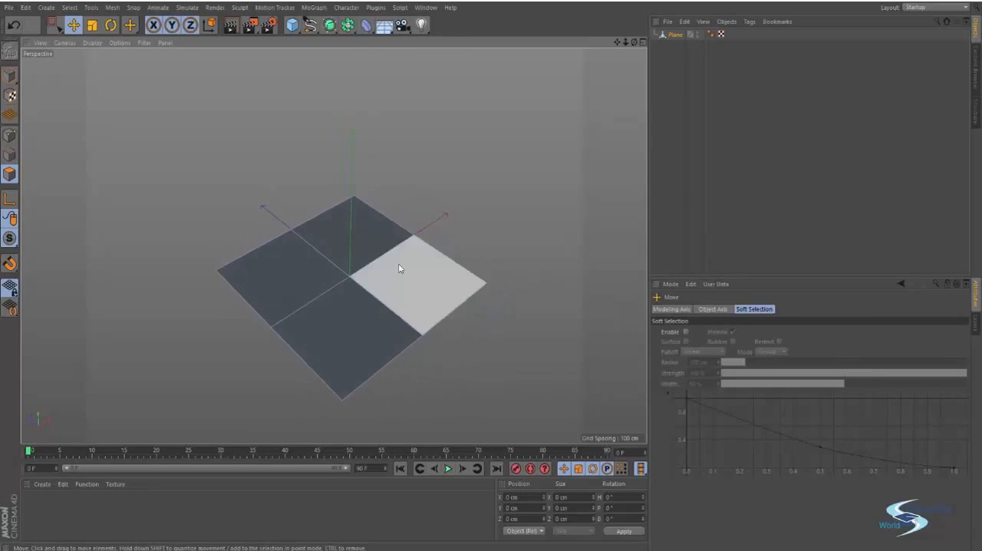
left_click(415, 278)
left_click_drag(562, 231, 363, 334, "alt")
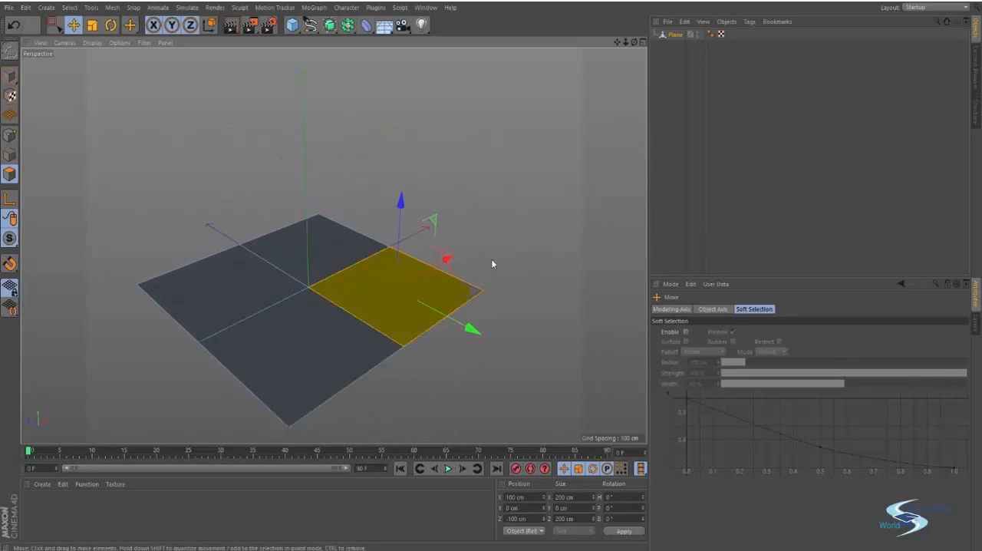
right_click(486, 203)
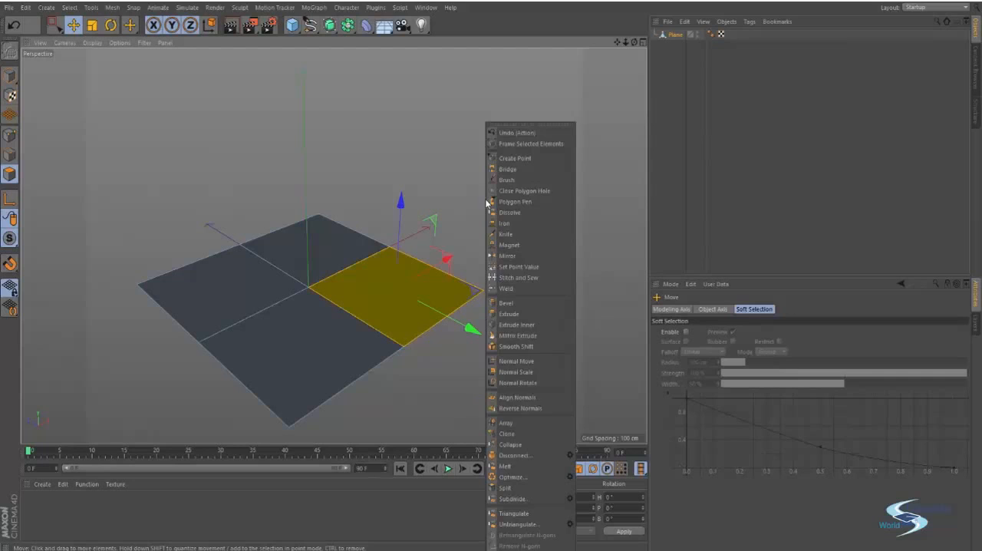
left_click(470, 128)
right_click(471, 128)
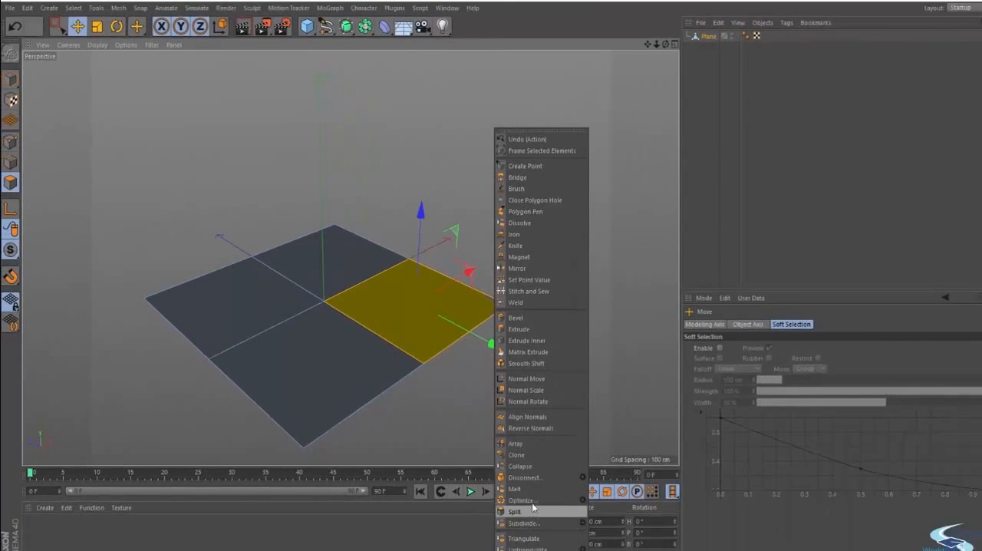
- Bevel the selected quarter polygon inward with an offset of about 79 cm
left_click(528, 320)
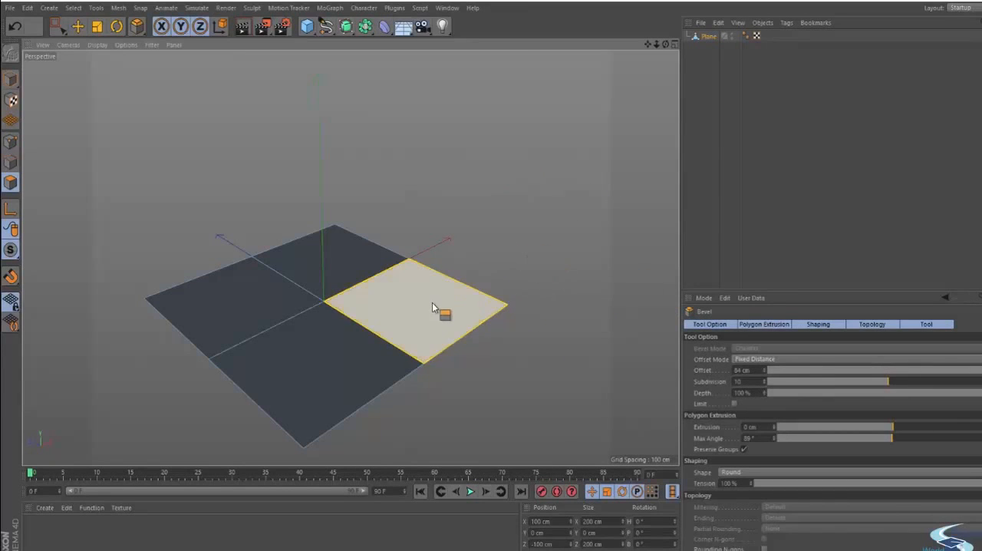
left_click_drag(434, 307, 522, 274)
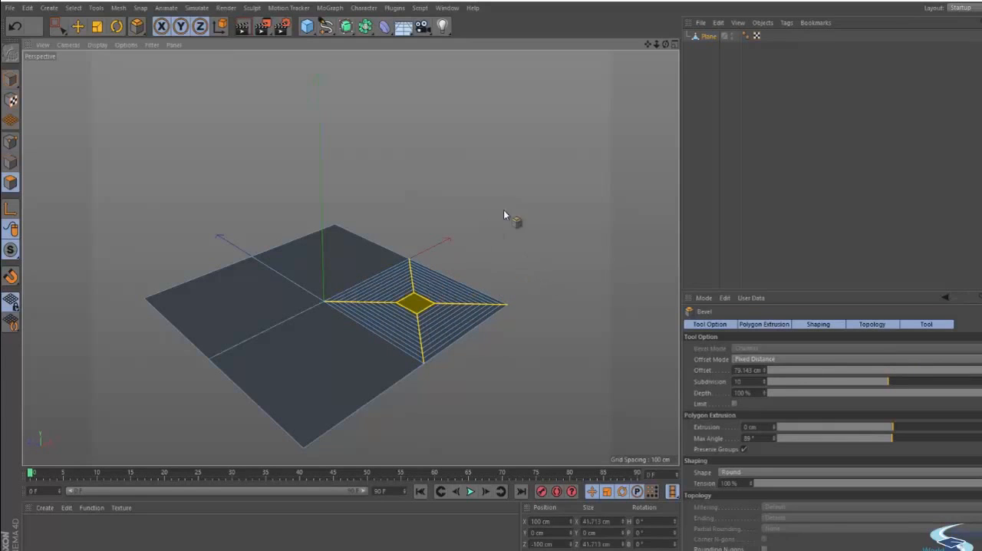
left_click_drag(451, 312, 456, 343, "alt")
right_click_drag(454, 336, 477, 319, "alt")
middle_click_drag(476, 319, 473, 300, "alt")
left_click_drag(472, 297, 460, 330, "alt")
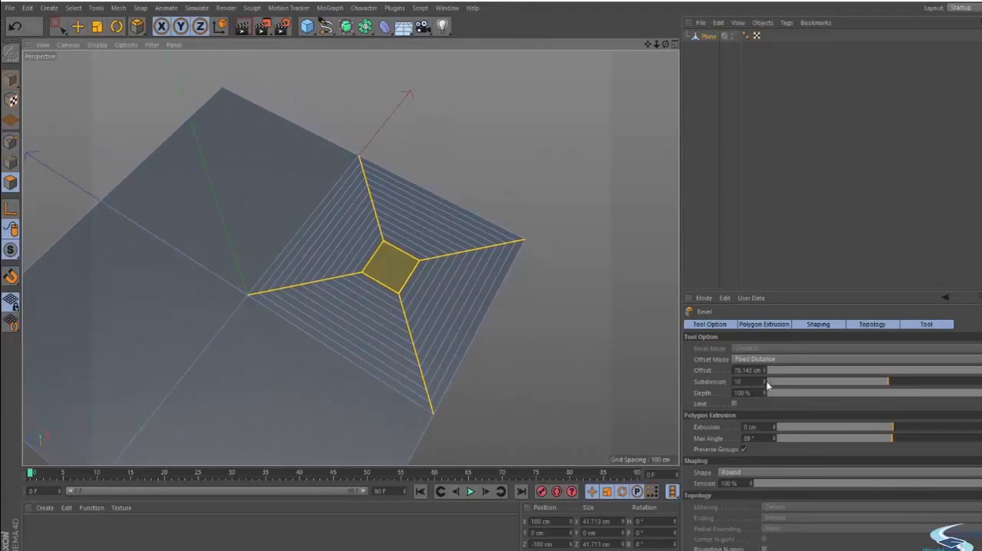
- Set the bevel's subdivision to 2, its offset to 27 cm and its extrusion to 51 cm
left_click_drag(764, 384, 922, 373)
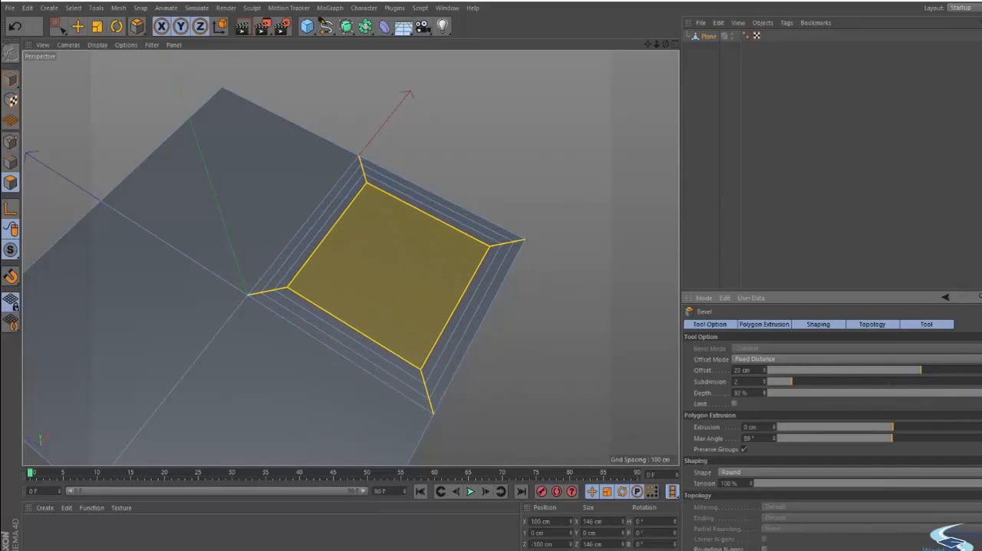
scroll(722, 398, "down", 2)
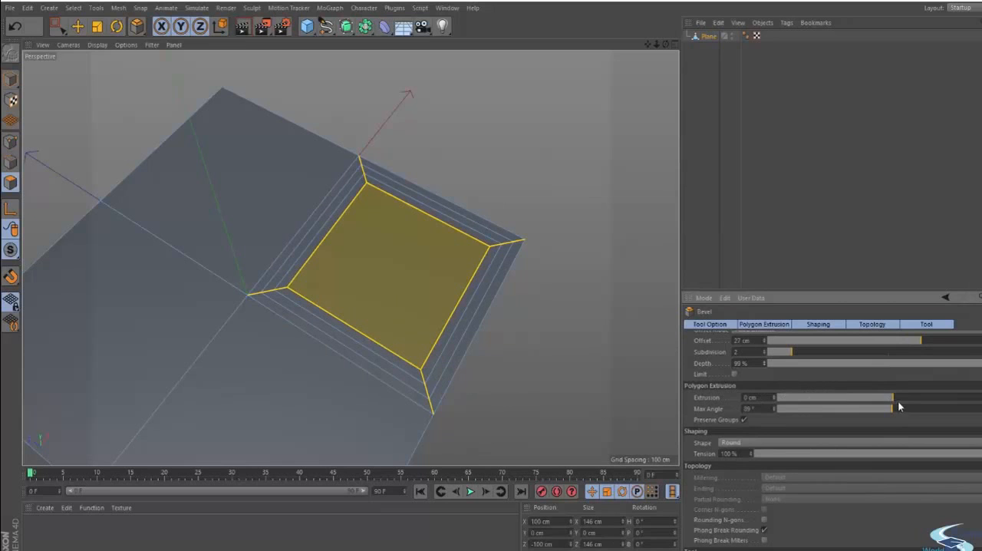
left_click_drag(896, 395, 953, 374)
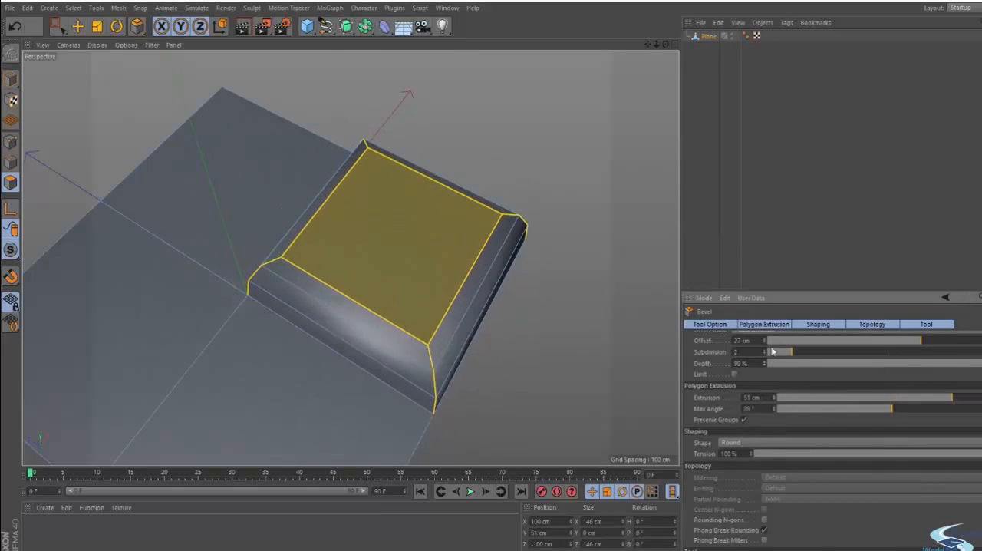
left_click_drag(448, 290, 425, 259, "alt")
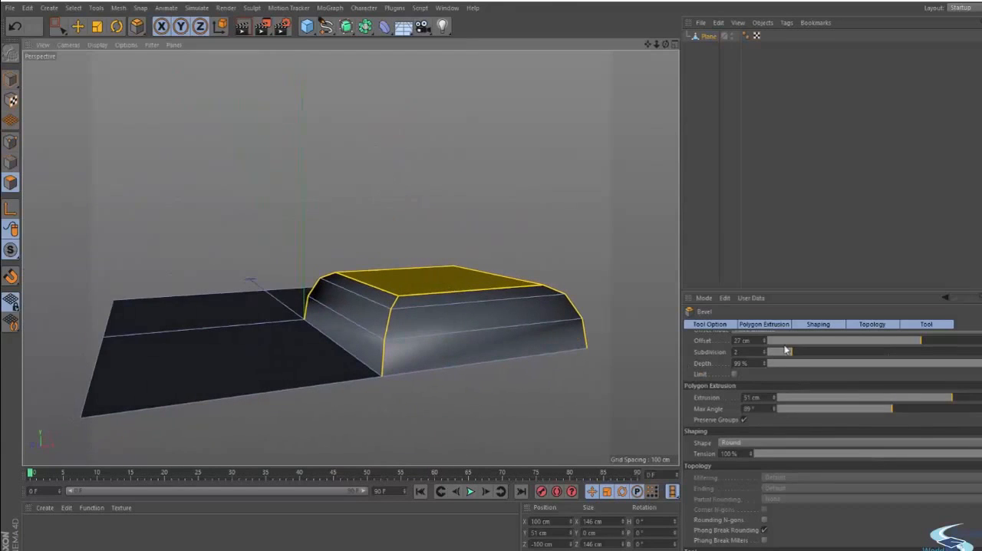
- Reduce the bevel's subdivision to 0 and set its offset to 24 cm so the raised block has straight sloping sides
left_click_drag(778, 352, 760, 352)
left_click_drag(406, 314, 493, 373, "alt")
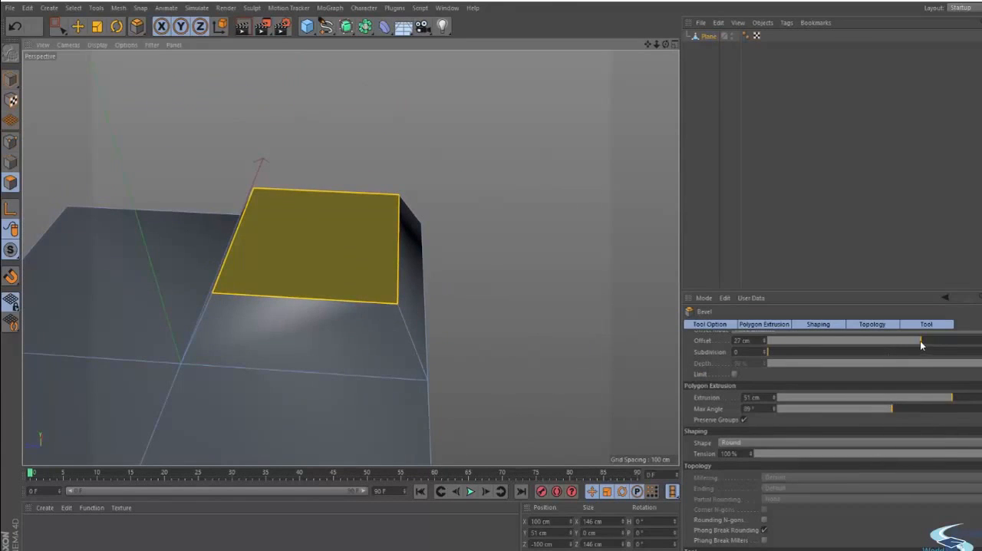
scroll(812, 383, "up", 2)
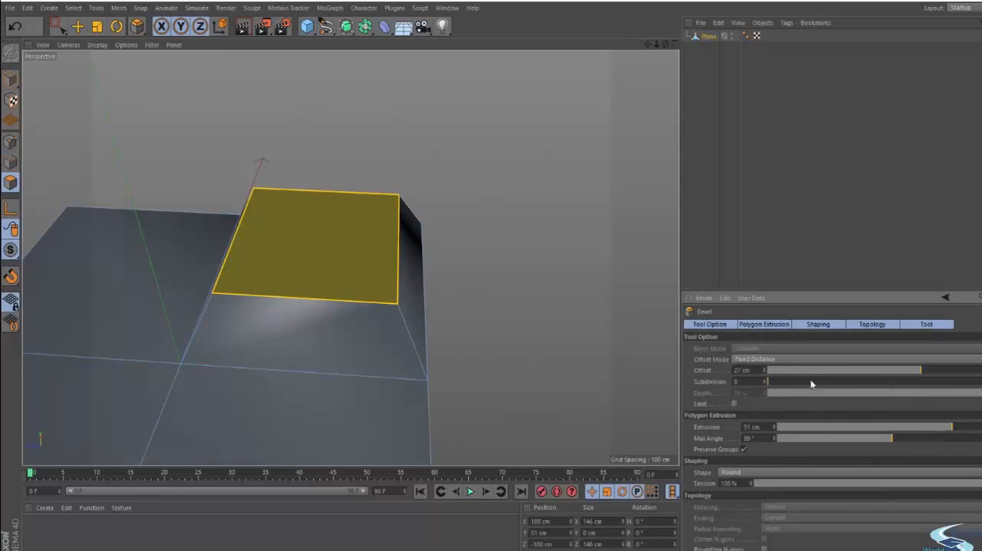
left_click_drag(831, 374, 917, 370)
left_click_drag(357, 311, 287, 292, "alt")
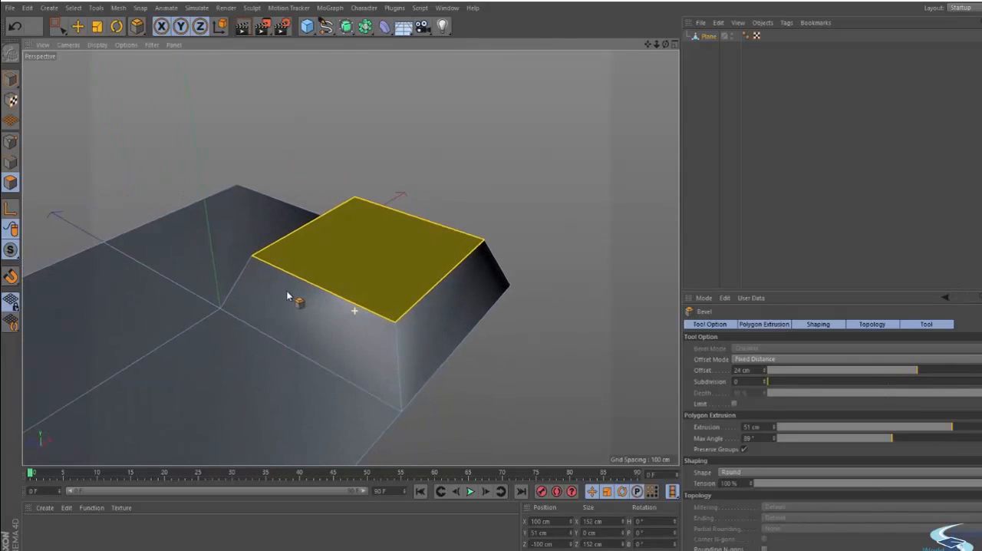
- Leave the Bevel tool, undo the bevel on the quarter polygon, and clear the selection
key("e")
key("ctrl+z")
key("ctrl+z")
key("ctrl+z")
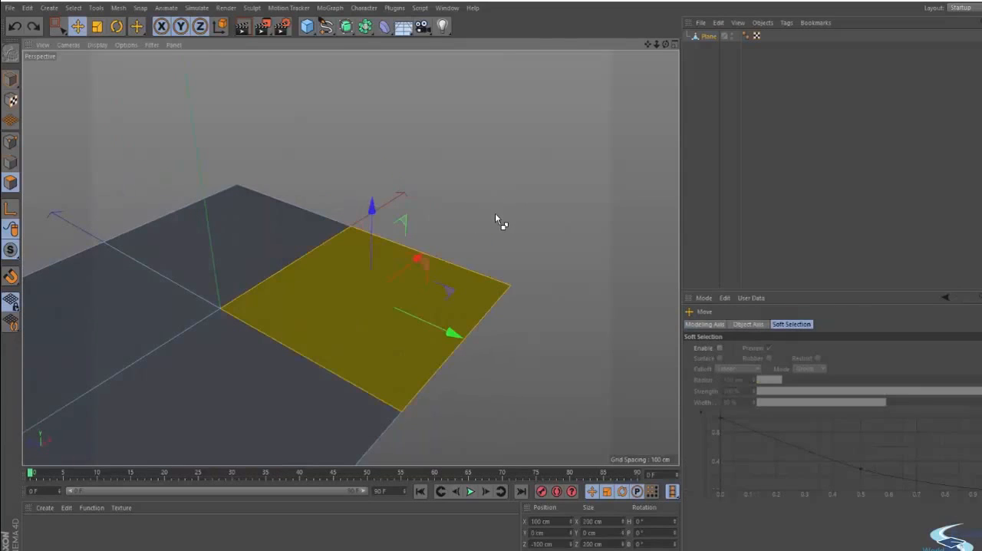
left_click(496, 216)
right_click(499, 212)
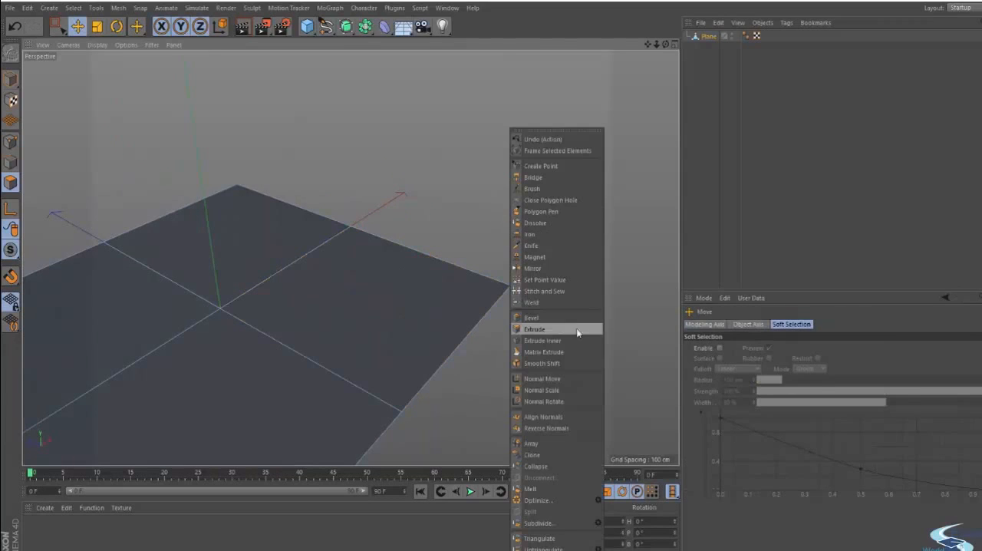
left_click(468, 342)
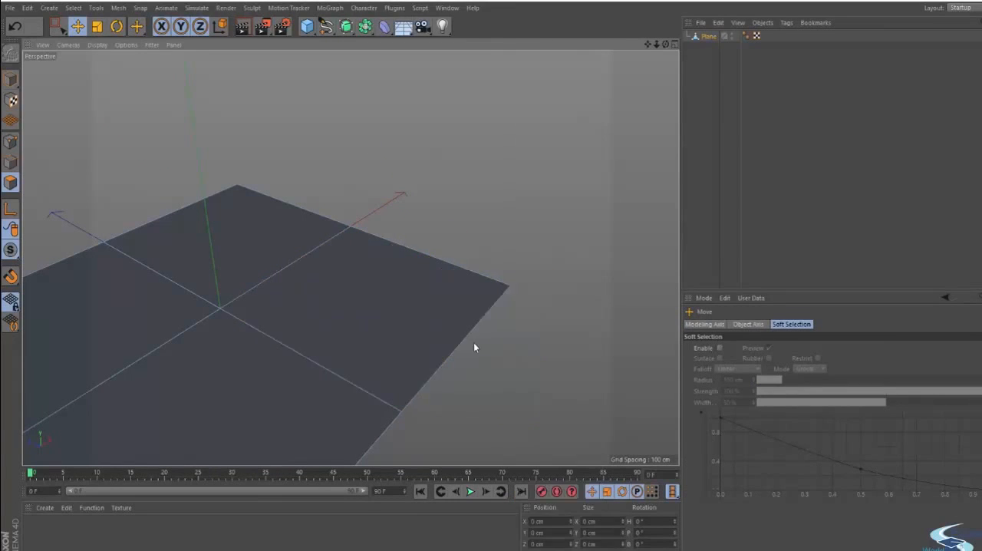
- Select the +X, -Z quarter polygon again and extrude it upward by 62.2 cm without caps
left_click_drag(562, 325, 614, 309, "alt")
left_click(462, 272)
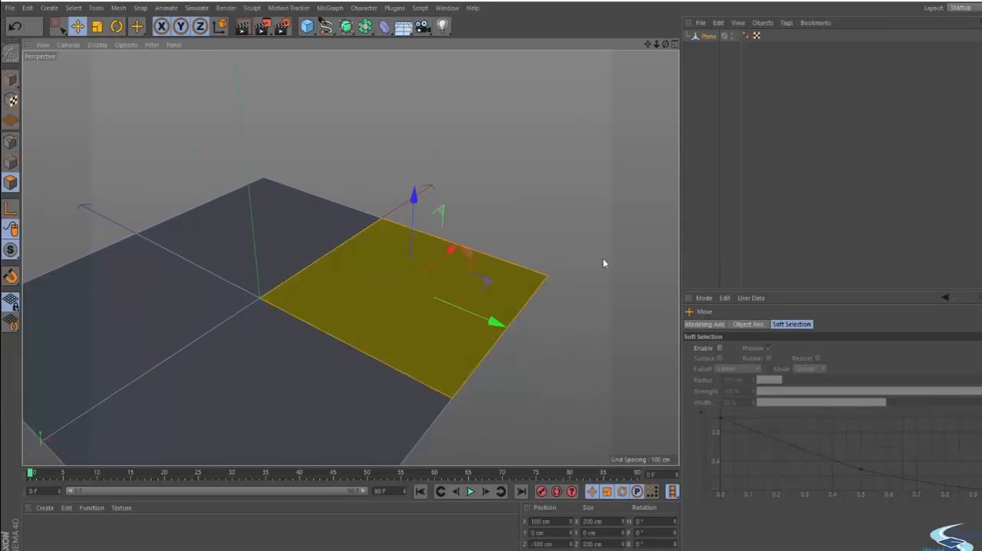
left_click(582, 201)
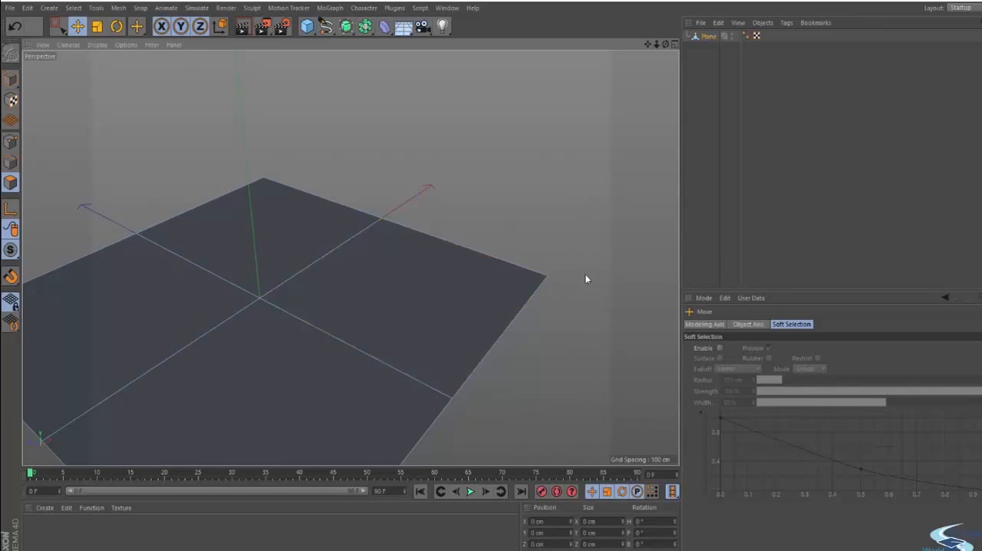
left_click(445, 278)
right_click(558, 184)
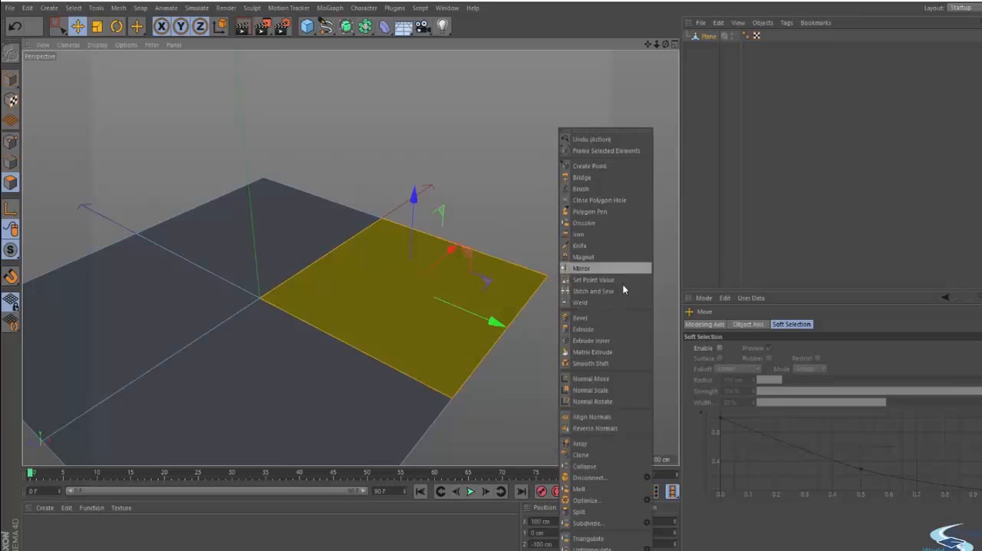
left_click(583, 329)
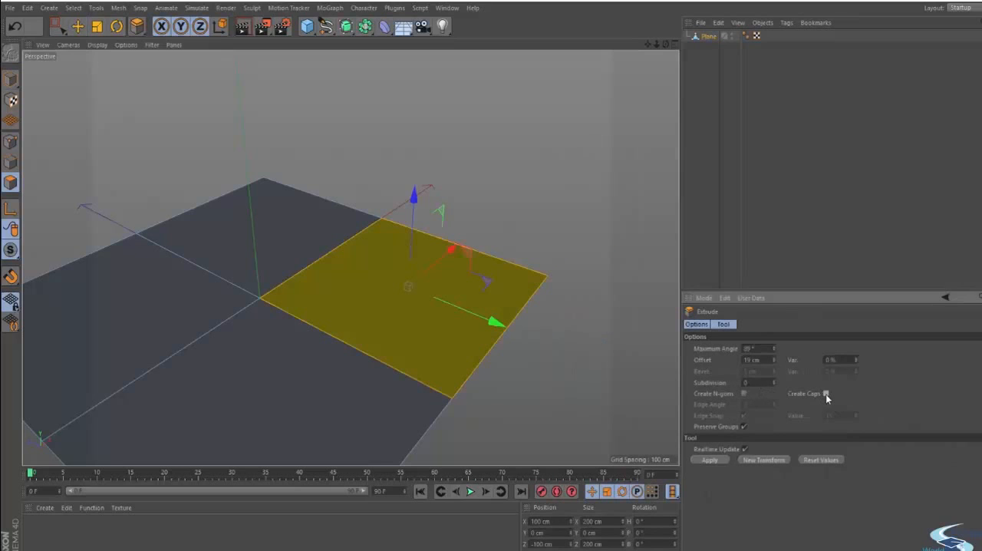
mouse_move(555, 262)
left_mouse_down("alt")
mouse_move(470, 237)
mouse_move(554, 292)
mouse_move(450, 346)
mouse_move(471, 439)
mouse_move(527, 364)
mouse_move(491, 346)
mouse_move(412, 338)
mouse_move(434, 392)
mouse_move(368, 385)
mouse_move(410, 407)
mouse_move(407, 314)
mouse_move(307, 292)
mouse_move(353, 275)
mouse_move(499, 296)
mouse_move(355, 410)
mouse_move(415, 347)
left_mouse_up("alt")
left_click_drag(359, 315, 434, 336, "alt")
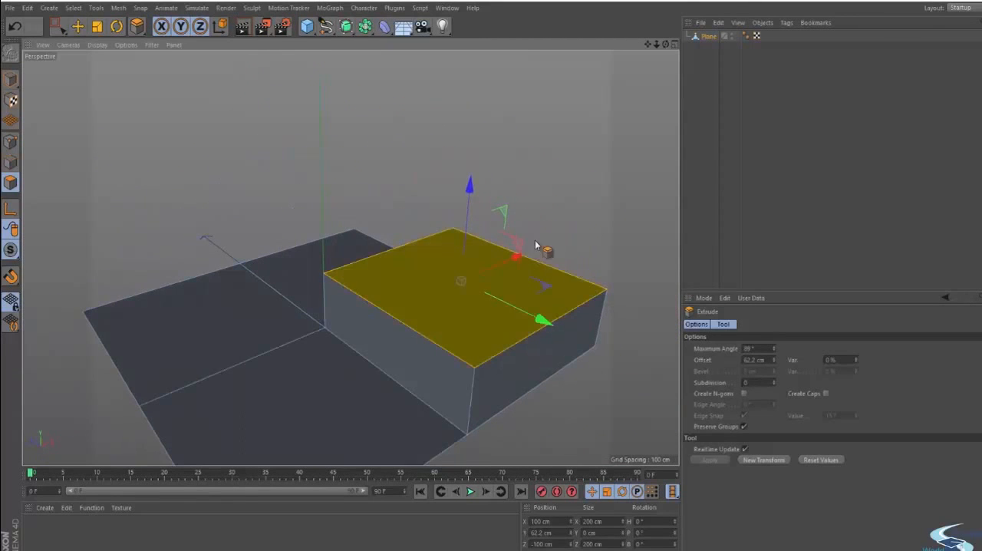
- Leave the Extrude tool and undo the extrusion so the four-polygon plane is flat with nothing selected
key("e")
left_click(574, 204)
key("ctrl+z")
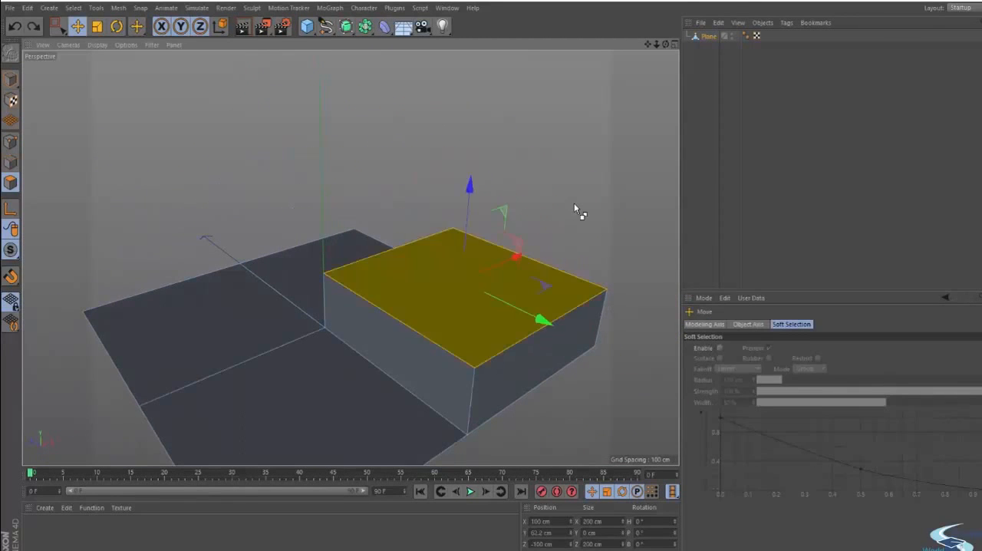
key("ctrl+z")
key("ctrl+z")
left_click_drag(445, 313, 450, 342, "alt")
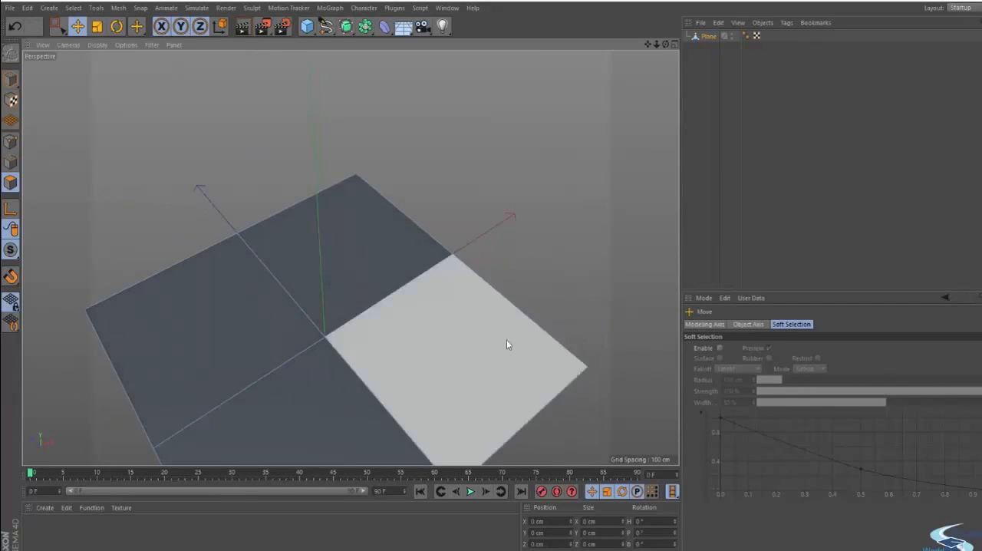
middle_click_drag(552, 255, 548, 199, "alt")
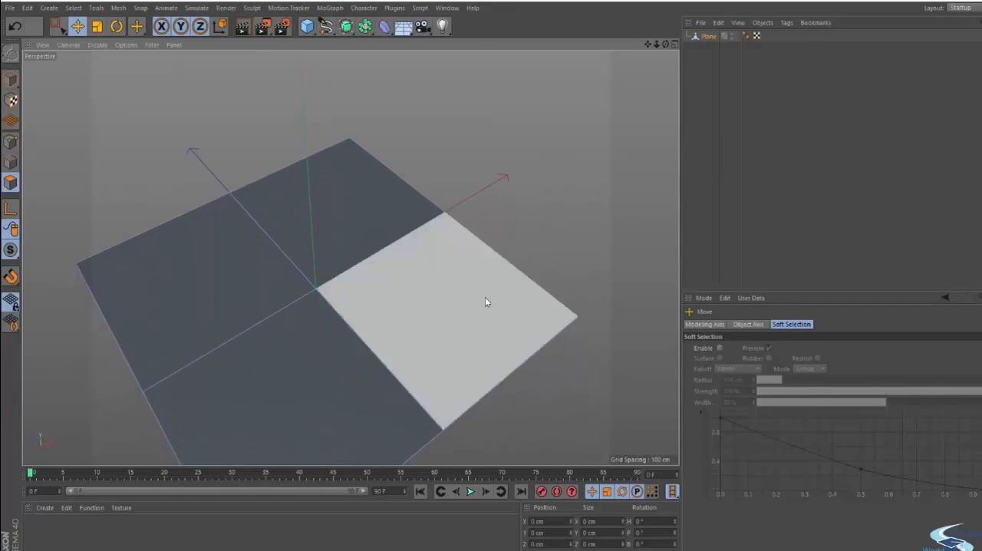
- Try the Extrude tool on the +X, -Z quarter polygon and undo the extrusion
left_click_drag(474, 310, 486, 279, "alt")
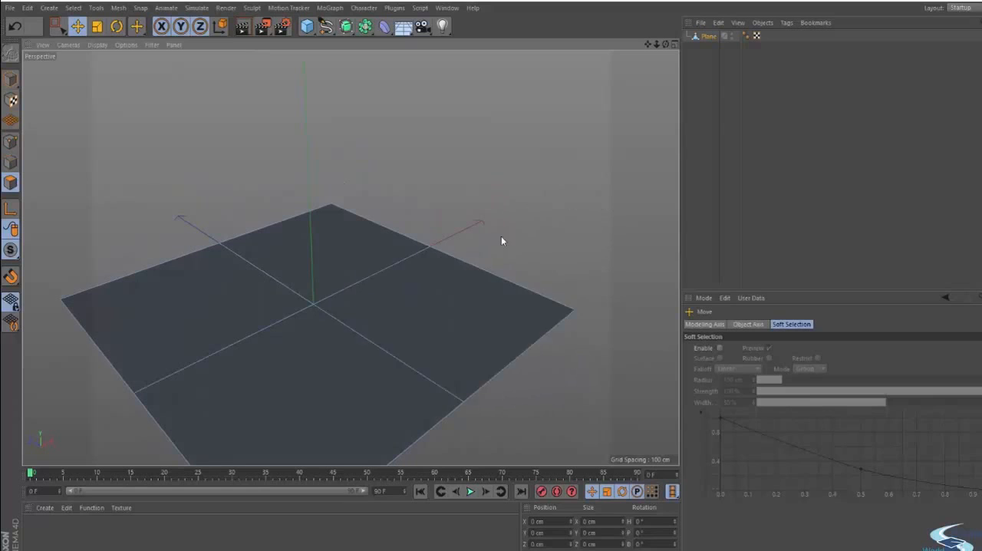
left_click(526, 272)
right_click(556, 303)
left_click(598, 337)
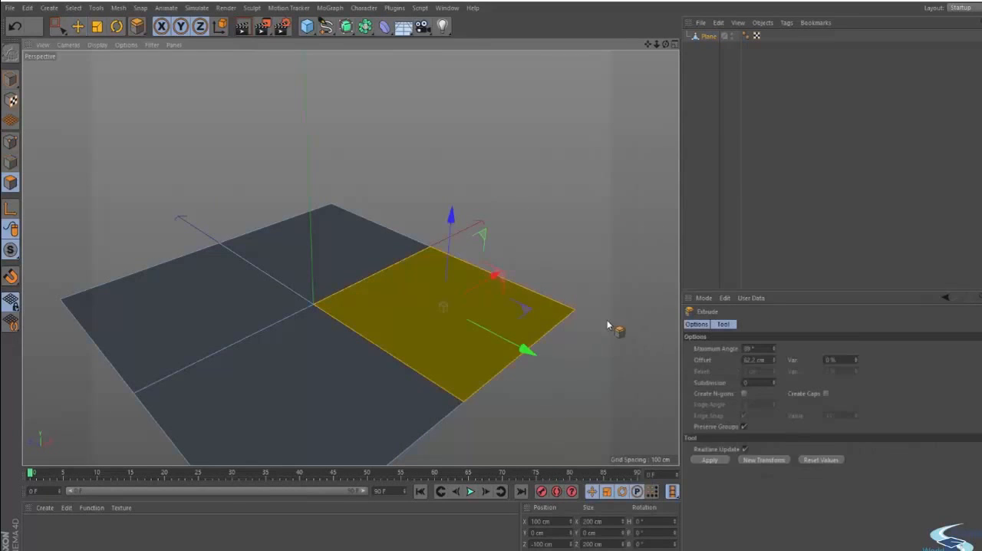
left_click_drag(538, 271, 563, 271)
key("ctrl+z")
key("e")
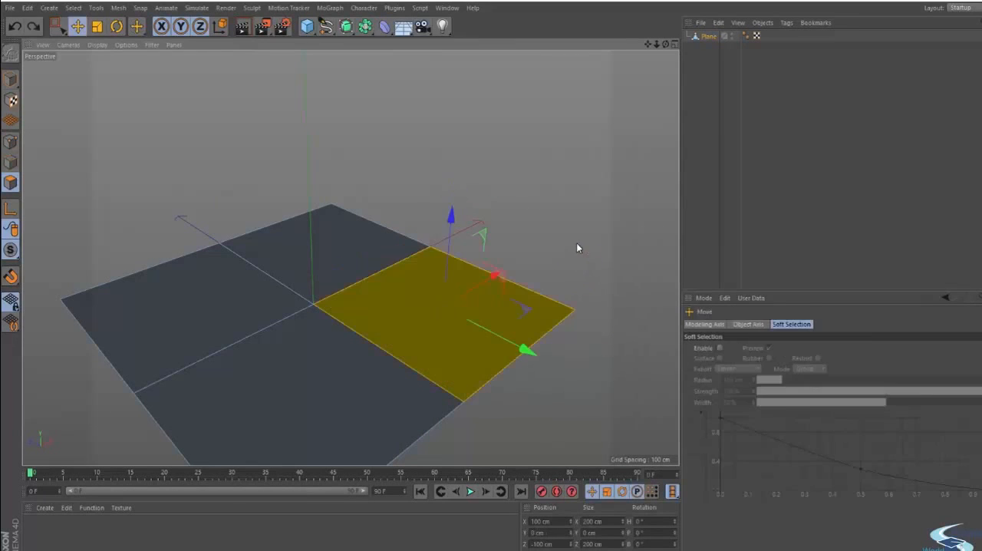
- Reselect the quarter polygon, extrude it directly upward with the Move tool by about 79 cm, and undo it
left_click(577, 244)
left_click(473, 314)
left_click_drag(317, 407, 308, 386, "alt")
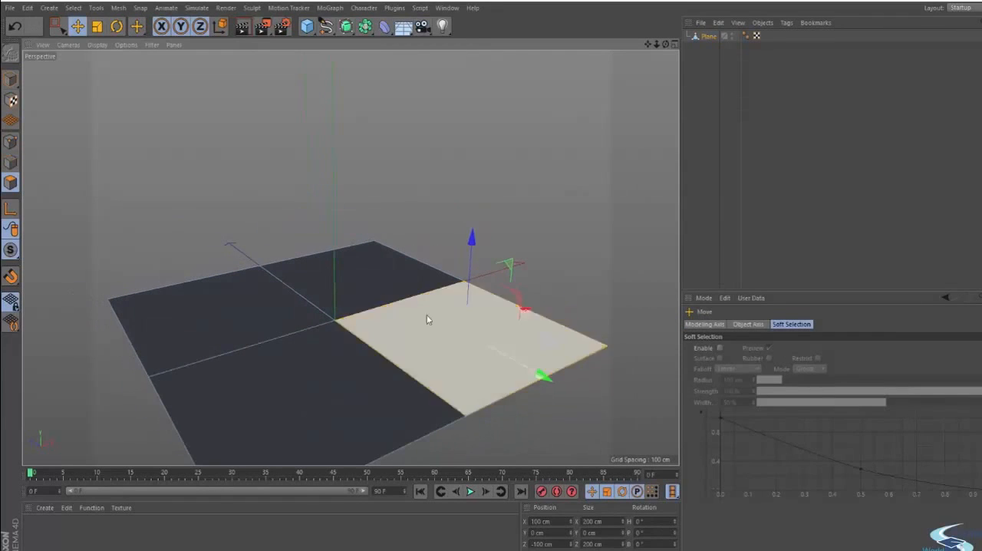
left_click_drag(475, 265, 478, 158, "ctrl")
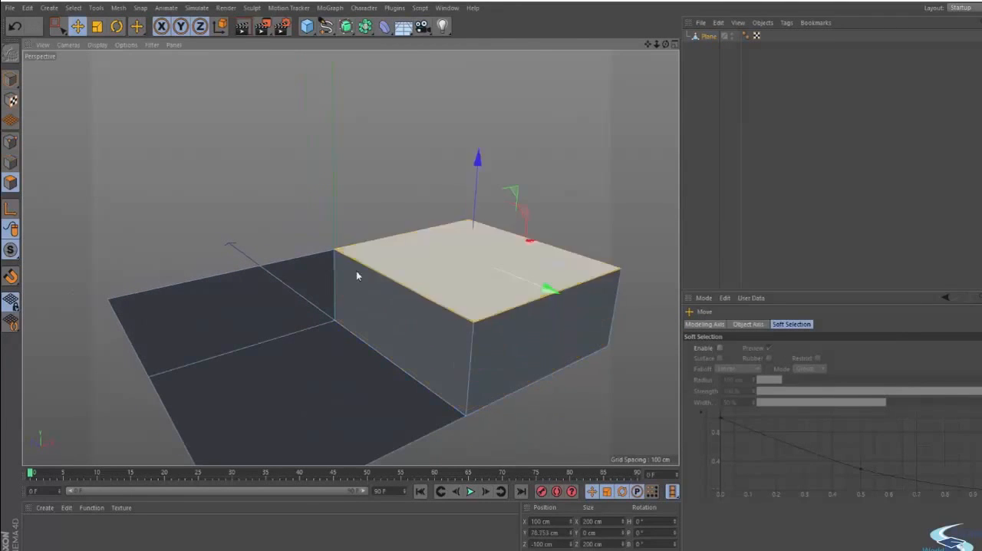
left_click_drag(355, 271, 318, 288, "alt")
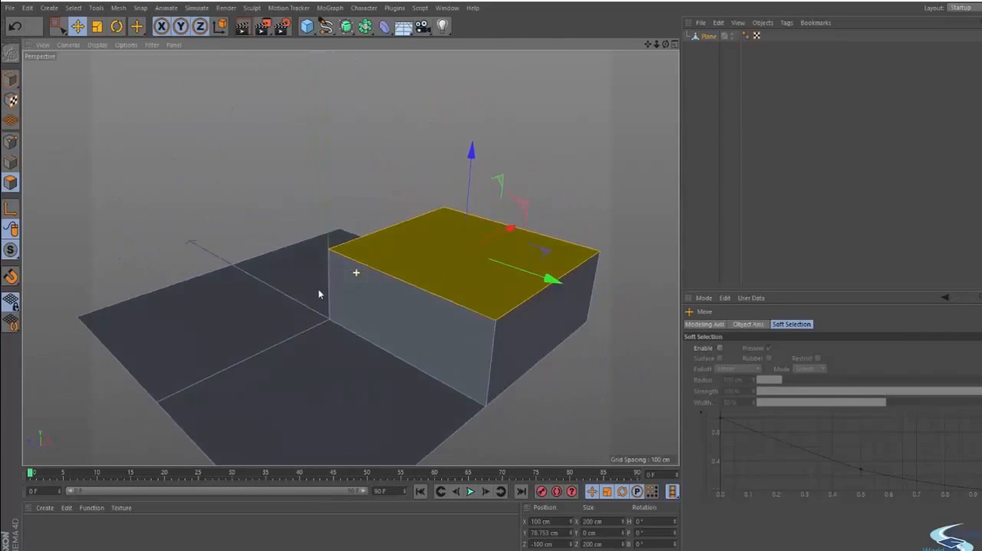
key("ctrl+z")
left_click_drag(429, 325, 395, 298, "alt")
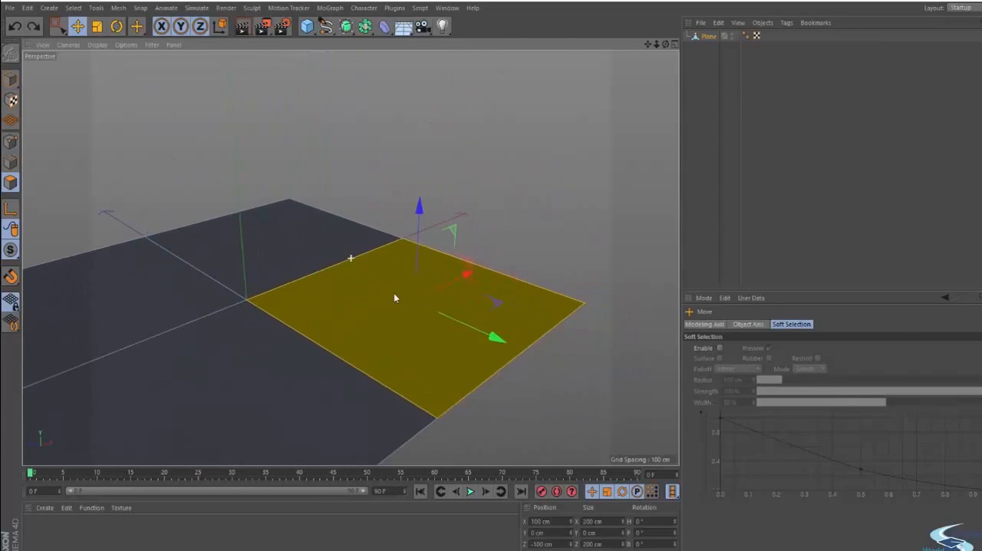
- Apply the Extrude tool to the selected quarter polygon again, undo the result and return to the Move tool
right_click(555, 246)
left_click(594, 318)
left_click_drag(541, 314, 496, 329)
key("ctrl+z")
key("e")
- Reselect the +X, -Z quarter polygon and extrude it upward about 84 cm with the Move tool
left_click(560, 262)
left_click(498, 298)
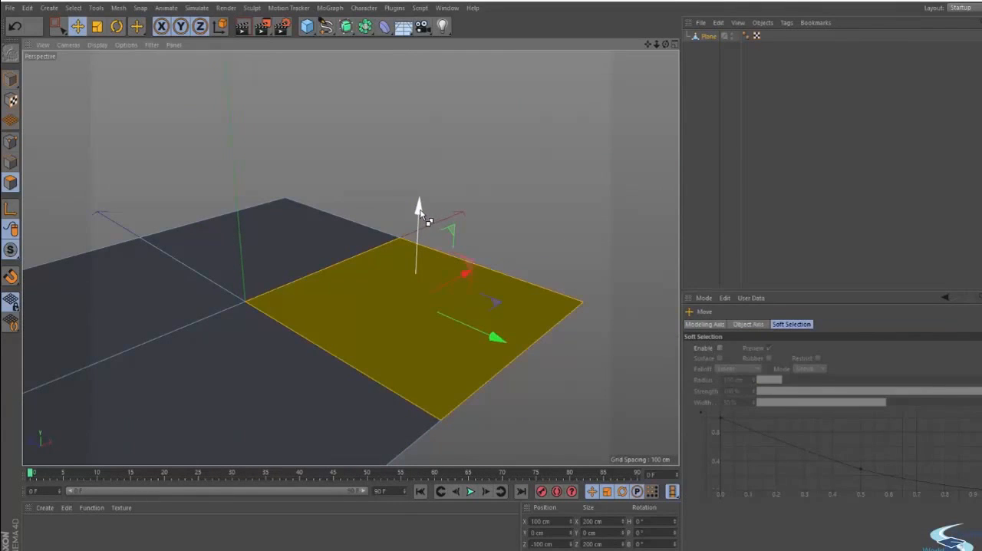
left_click_drag(427, 220, 419, 96)
- Scale the raised block's top polygon to about 137 cm square and lower it to a height of about 47 cm
key("t")
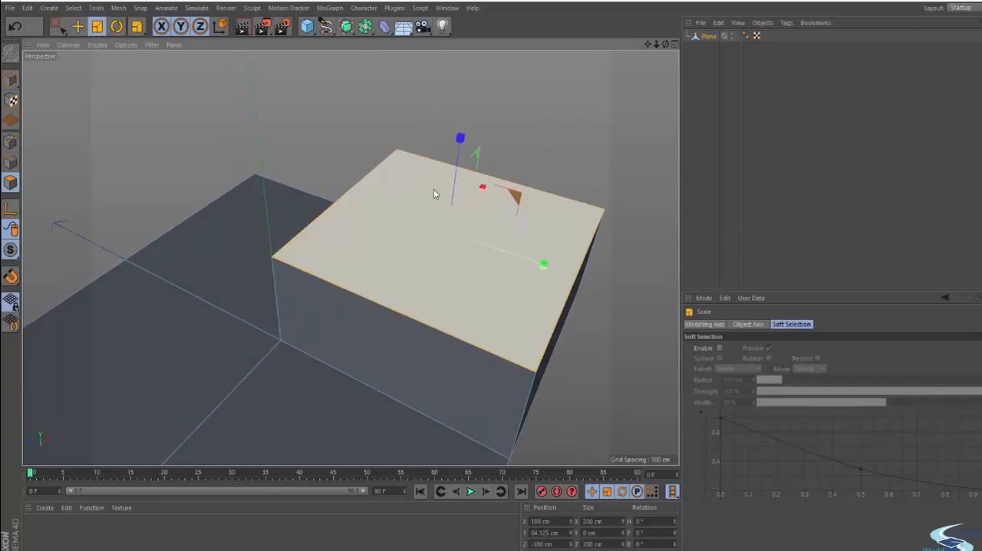
left_click_drag(433, 189, 389, 199)
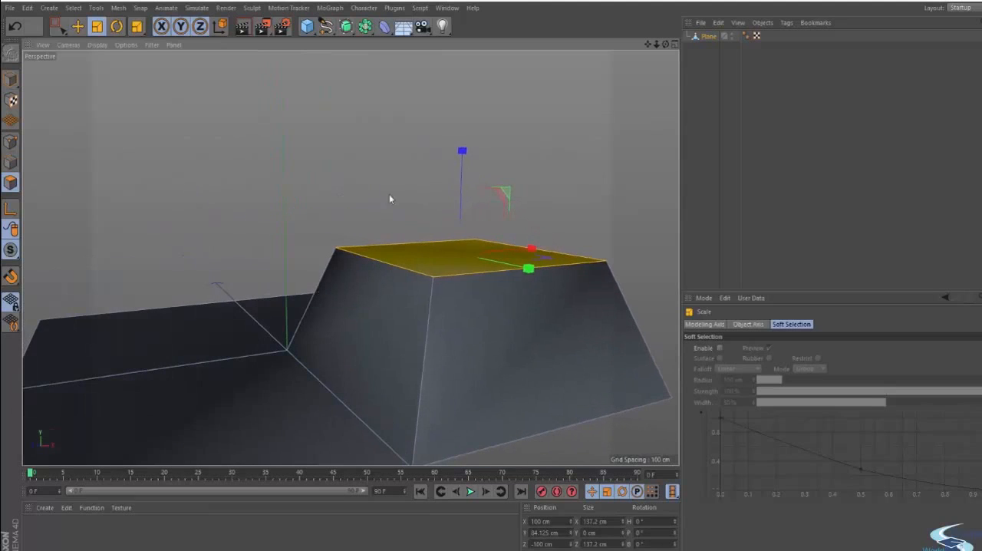
left_click_drag(461, 153, 460, 204)
left_click_drag(406, 302, 497, 232, "alt")
left_click(498, 232)
- Move the whole edited plane object away from the origin along Z to about -754 cm and deselect it
left_click_drag(417, 278, 453, 246, "alt")
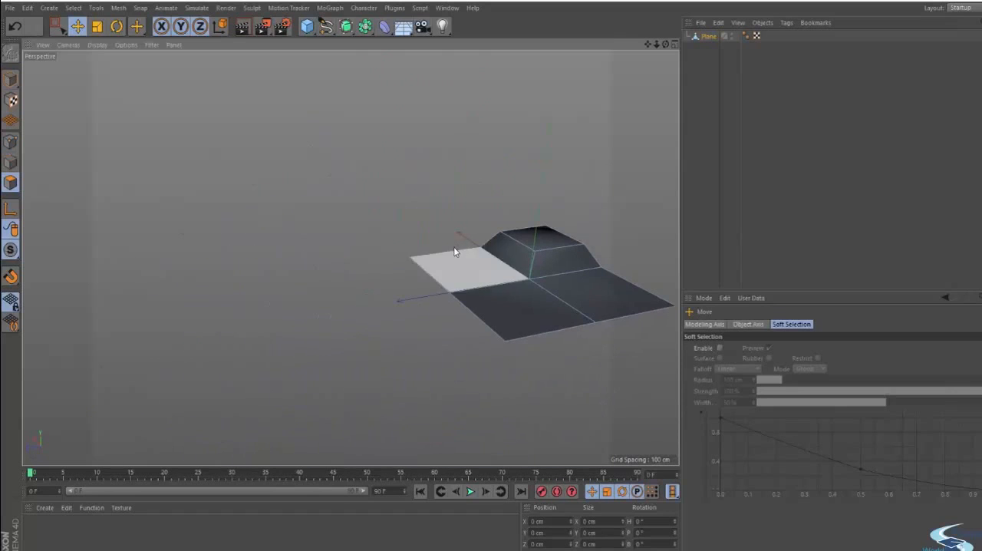
left_click(11, 79)
left_click_drag(461, 292, 567, 277)
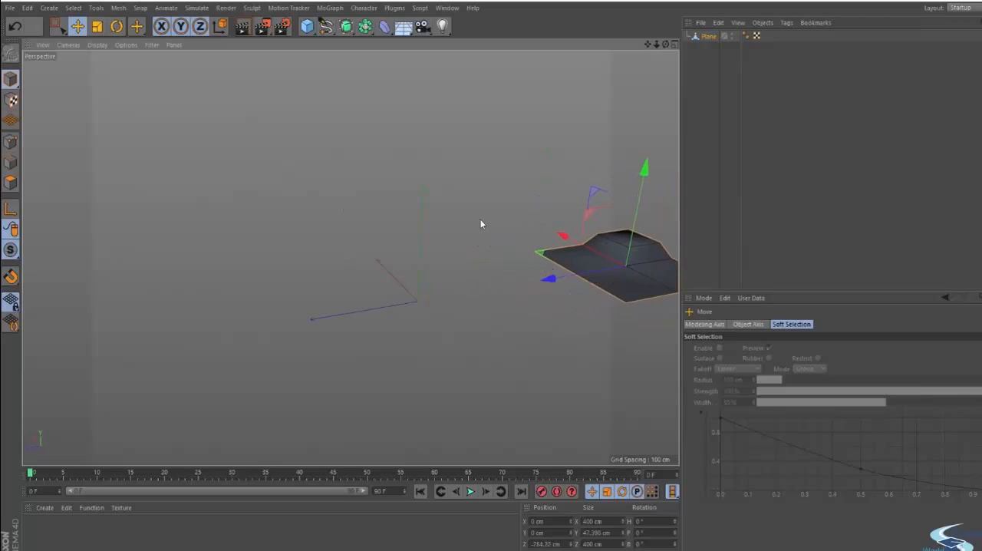
left_click(479, 219)
- Add a new plane at the origin with 1 width segment and 1 height segment
left_click_drag(386, 300, 423, 278, "alt")
middle_click_drag(423, 278, 323, 228, "alt")
left_click(307, 26)
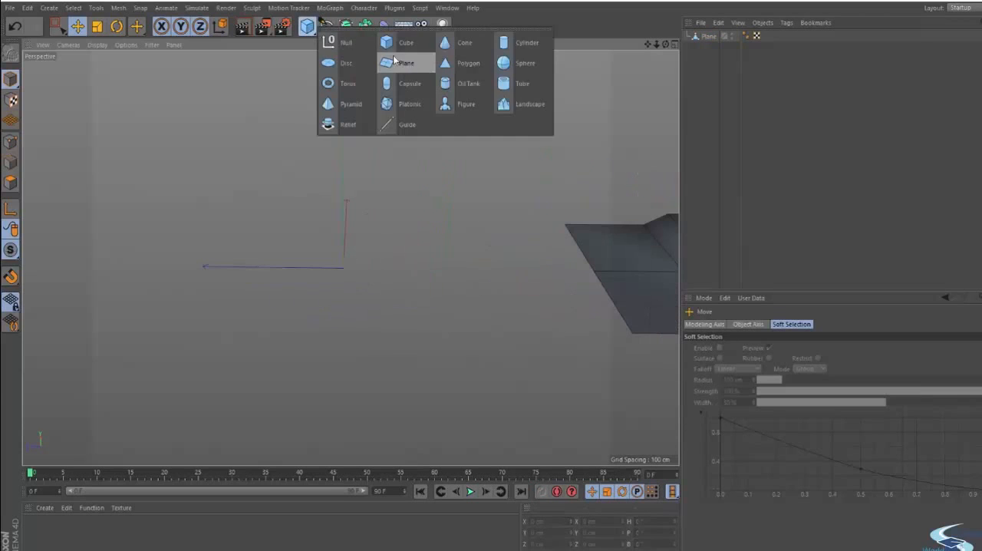
left_click(407, 64)
double_click(767, 371)
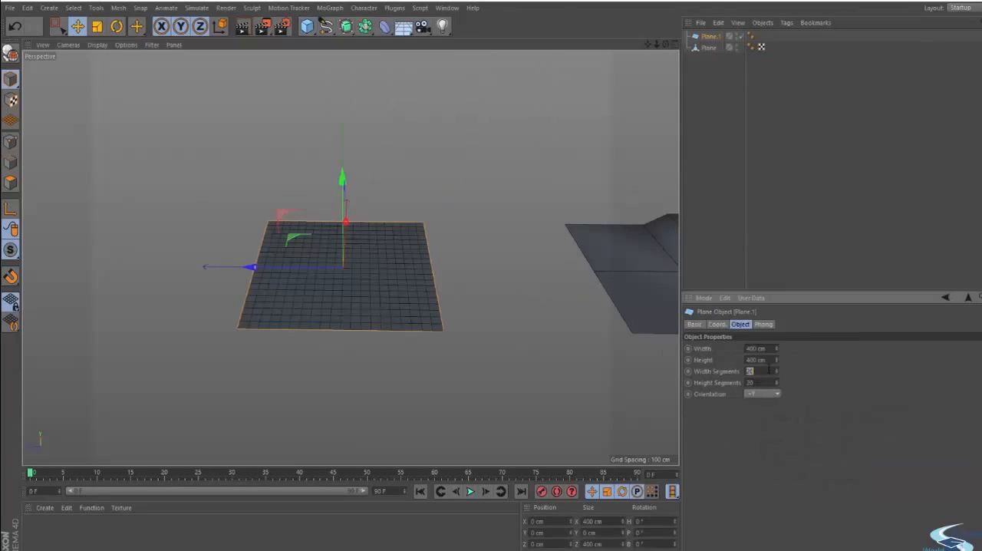
type("1")
key("Tab")
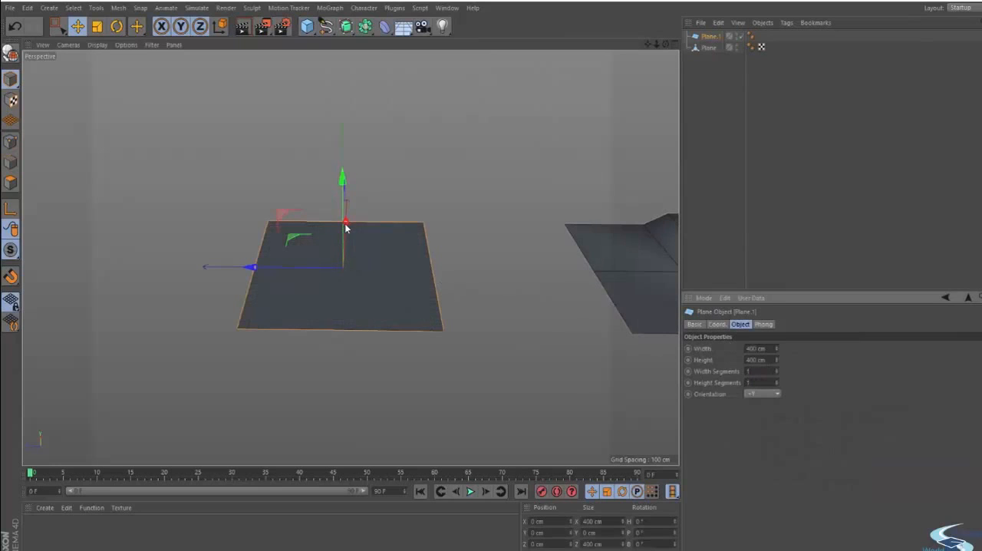
- Narrow the new plane to about 295 cm wide and duplicate it along X, with the copy at about -81 cm
left_click_drag(346, 227, 364, 236)
left_click_drag(328, 250, 460, 265, "alt")
scroll(388, 273, "up", 3)
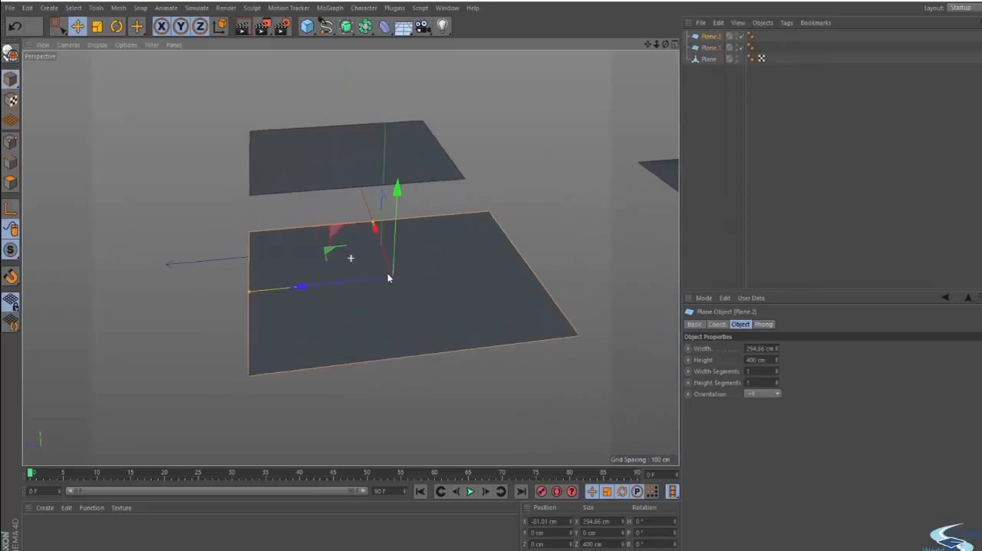
- Make both new planes editable and switch to edge editing
left_click_drag(388, 278, 605, 182, "alt")
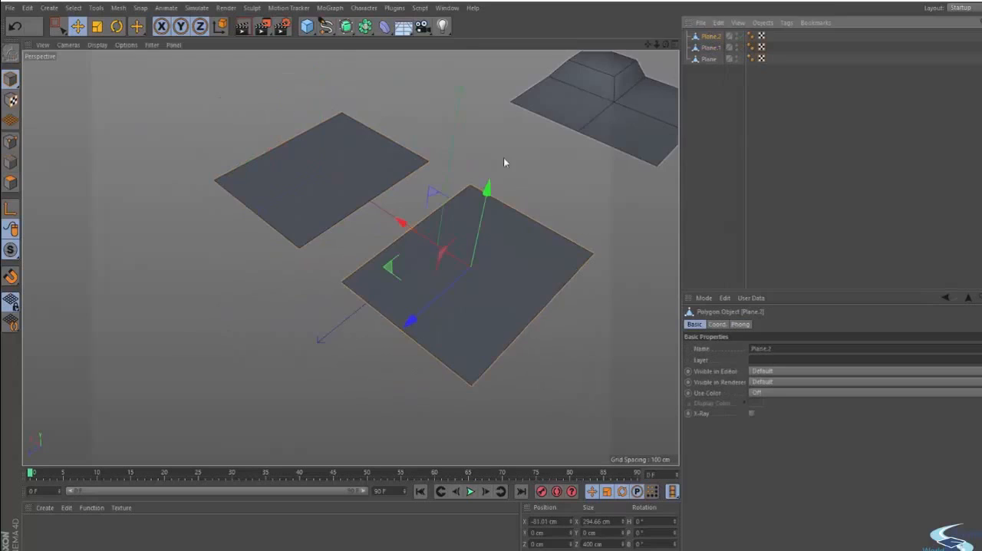
left_click_drag(504, 160, 308, 235, "alt")
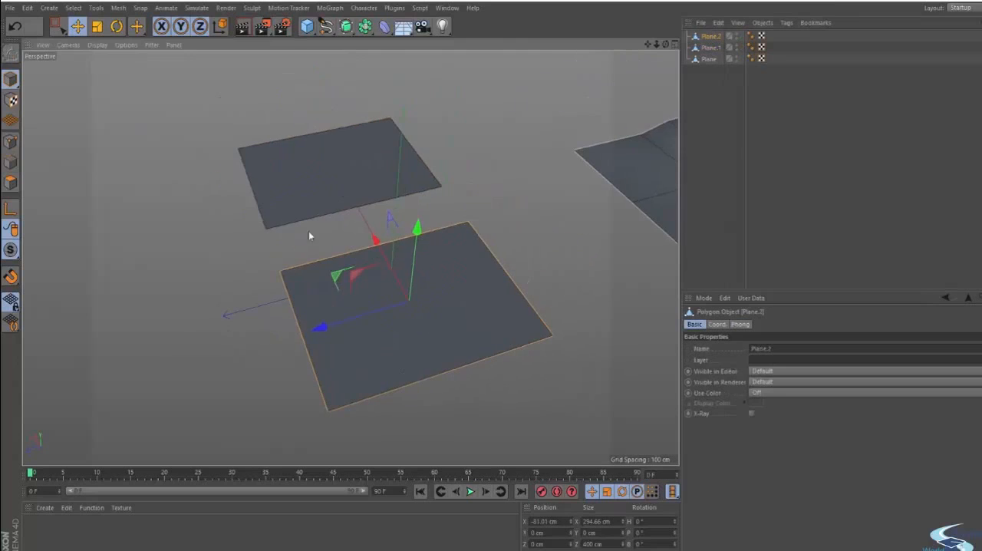
left_click(9, 161)
- Extrude Plane.2's +Z edge downward into a wall and add an edge loop on each face, the top one at about Z 124 cm
left_click_drag(274, 320, 318, 347, "alt")
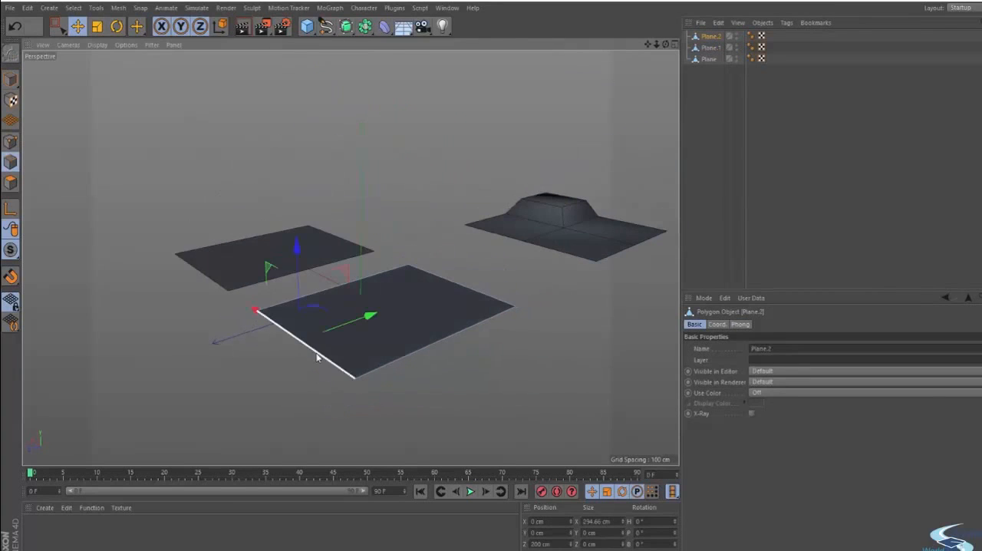
mouse_move(353, 316)
left_mouse_down()
mouse_move(431, 290)
mouse_move(362, 317)
left_mouse_up()
key("ctrl+z")
left_click_drag(292, 263, 381, 399, "ctrl")
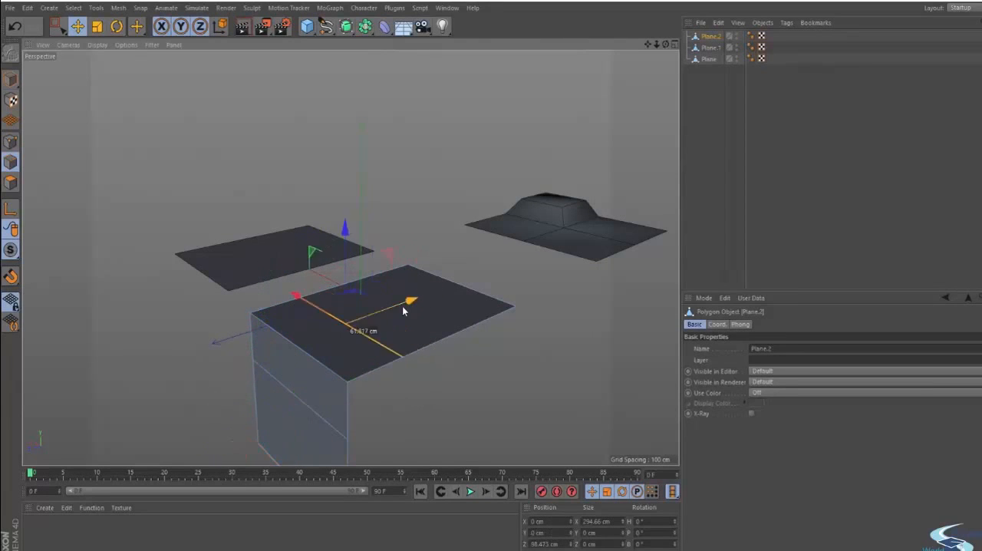
left_click_drag(402, 310, 484, 338)
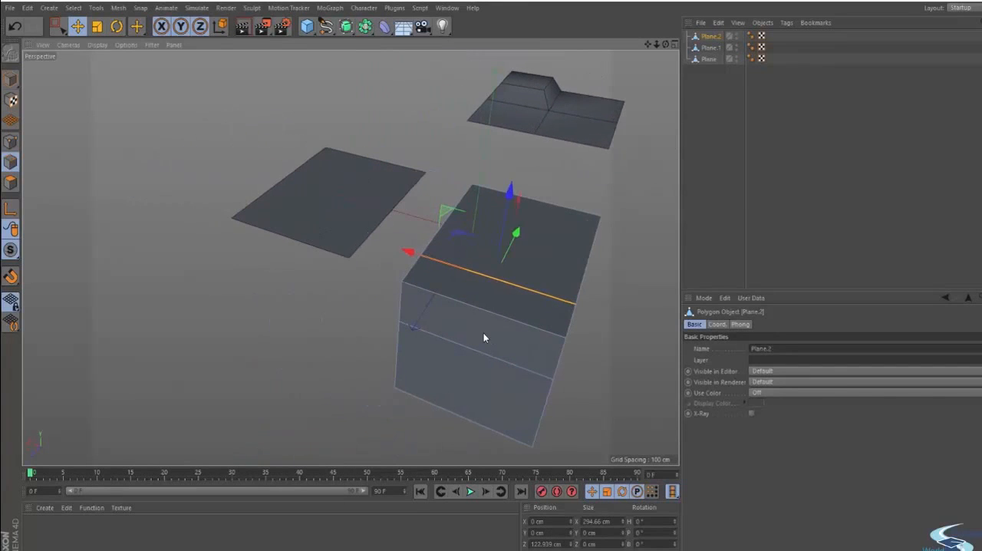
- Extrude Plane.1's +Z edge downward to form a vertical wall, and clear the selection
left_click(710, 48)
left_click_drag(328, 206, 289, 215, "alt")
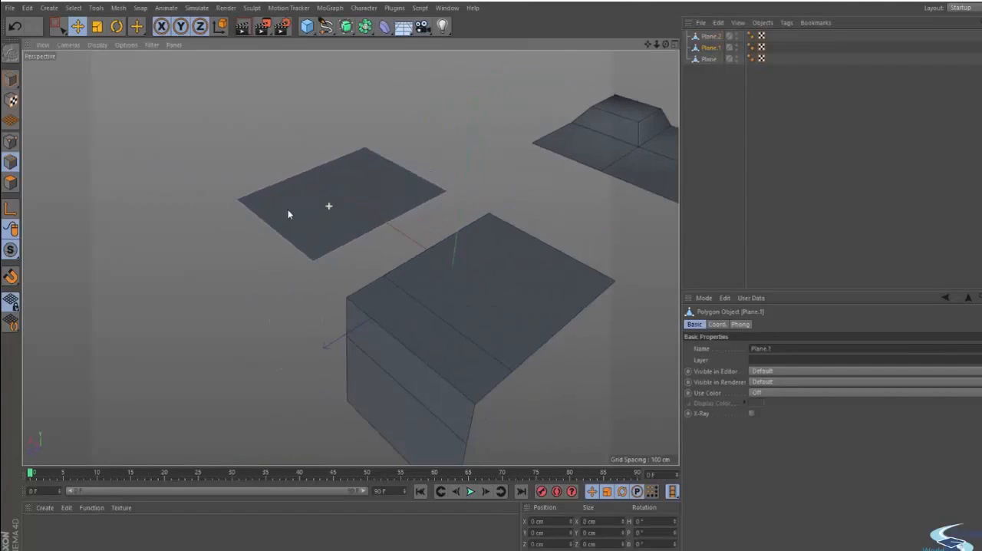
left_click_drag(263, 154, 272, 268, "ctrl")
left_click(263, 173)
middle_click_drag(296, 226, 364, 244, "alt")
left_click_drag(363, 243, 401, 257, "alt")
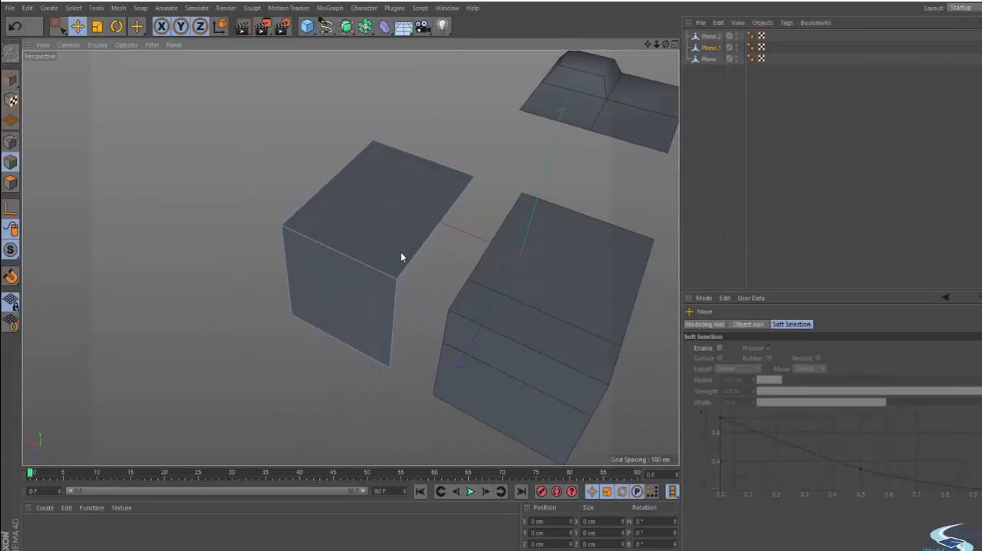
- Cut Plane.1's top and front faces diagonally from corner to corner with the Knife in Line mode
key("k")
left_click(735, 340)
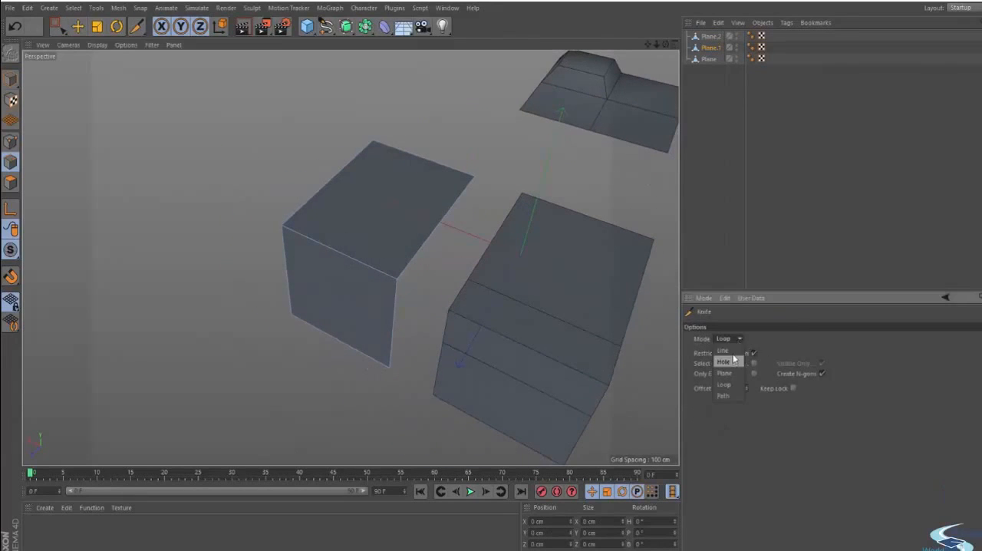
left_click(724, 350)
left_click_drag(398, 266, 375, 143)
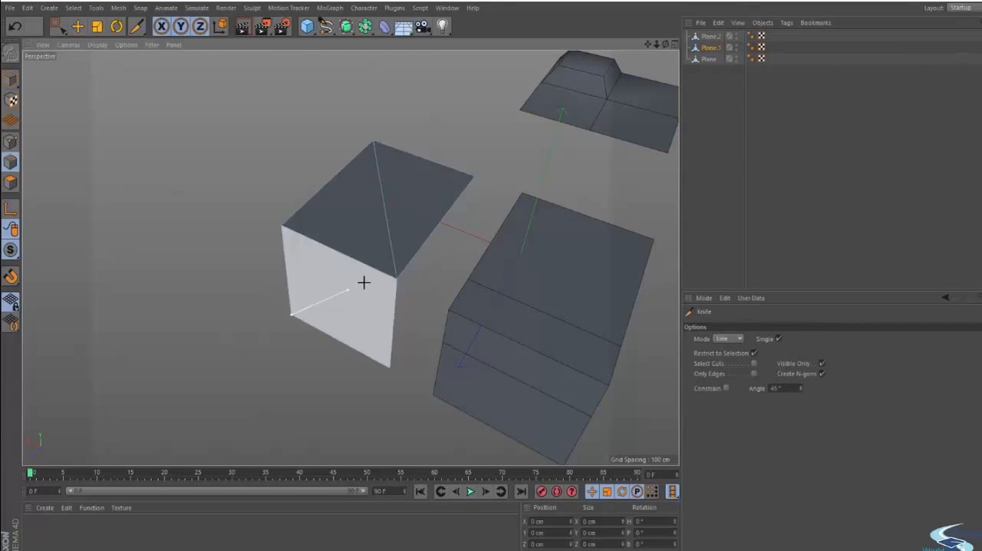
left_click_drag(290, 313, 588, 206)
key("e")
- Select the two added edge loops on Plane.2 and dissolve them
left_click(710, 36)
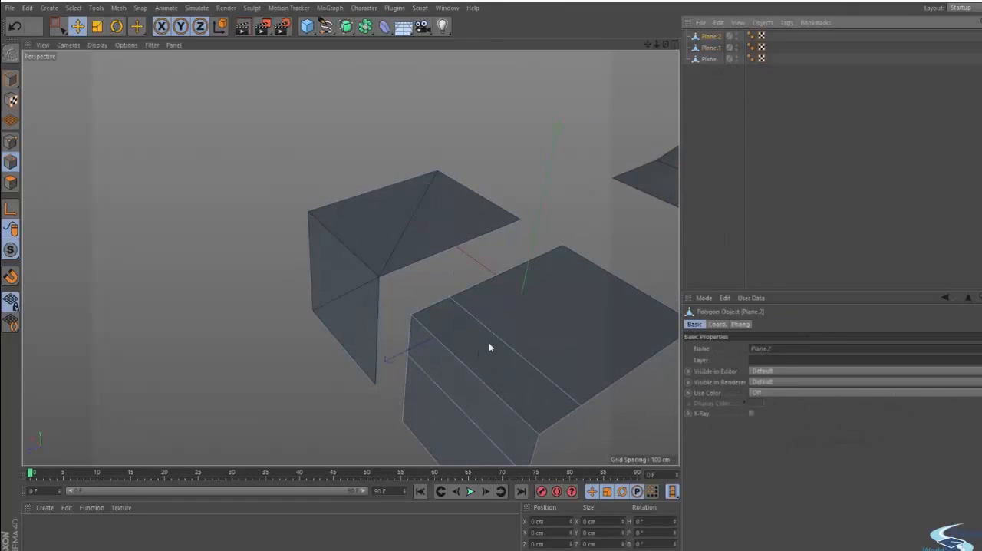
left_click(488, 342)
right_click(454, 399)
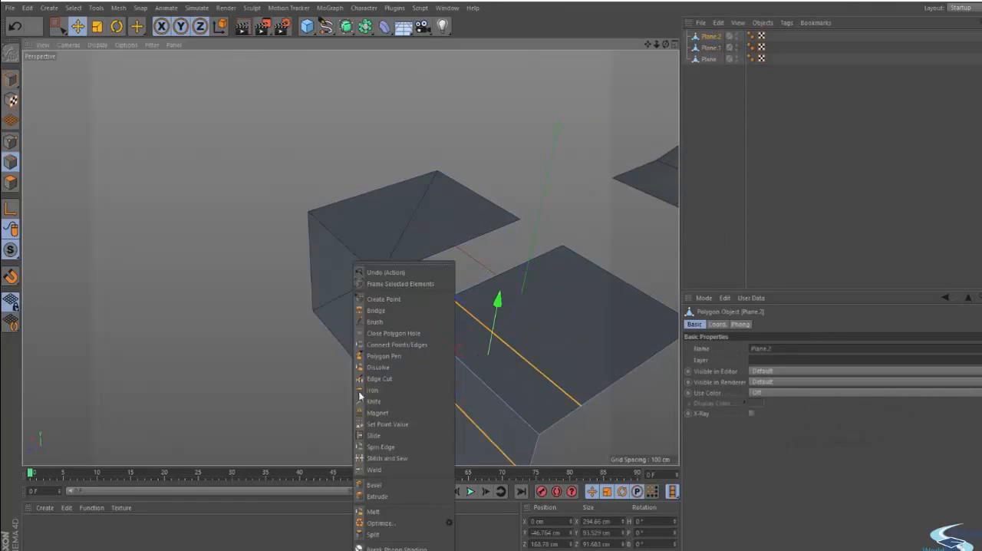
left_click(403, 373)
left_click_drag(289, 374, 485, 323, "alt")
- Select Plane.1 and Plane.2 together and group them under a null
left_click(708, 119)
left_click(711, 39)
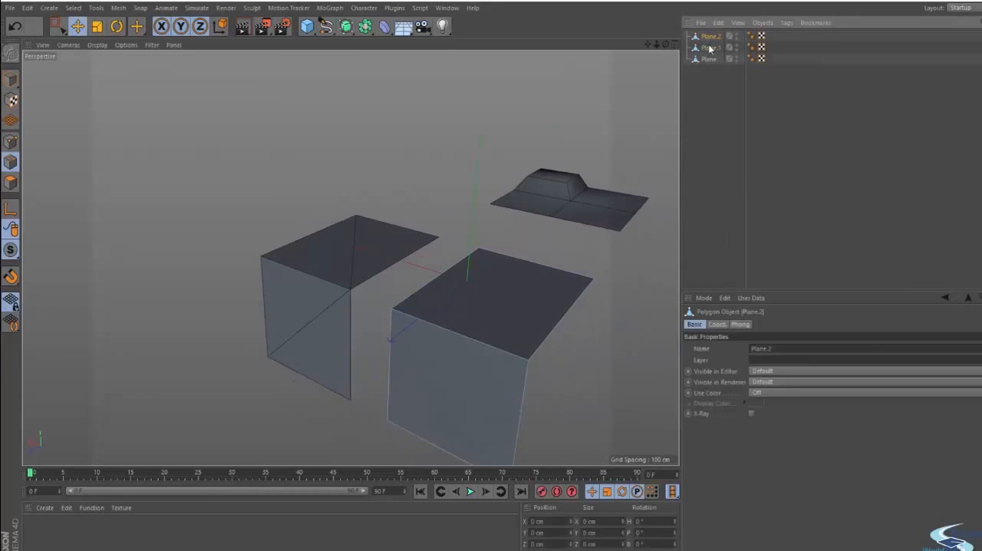
left_click(710, 48, "ctrl")
key("alt+g")
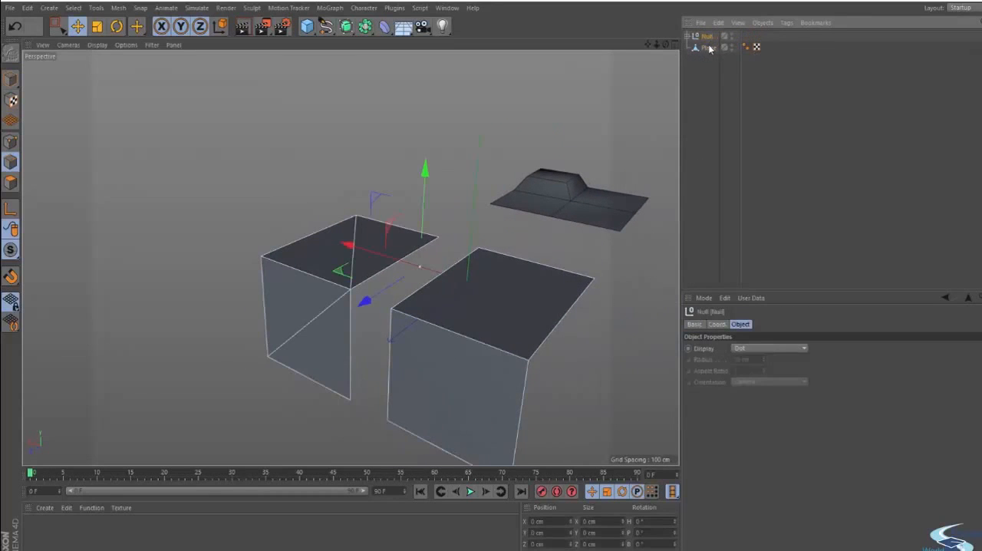
- Place the null under a Subdivision Surface, and switch the smoothing off and on again to compare the two shapes
left_click(326, 26, "alt")
left_click(773, 36)
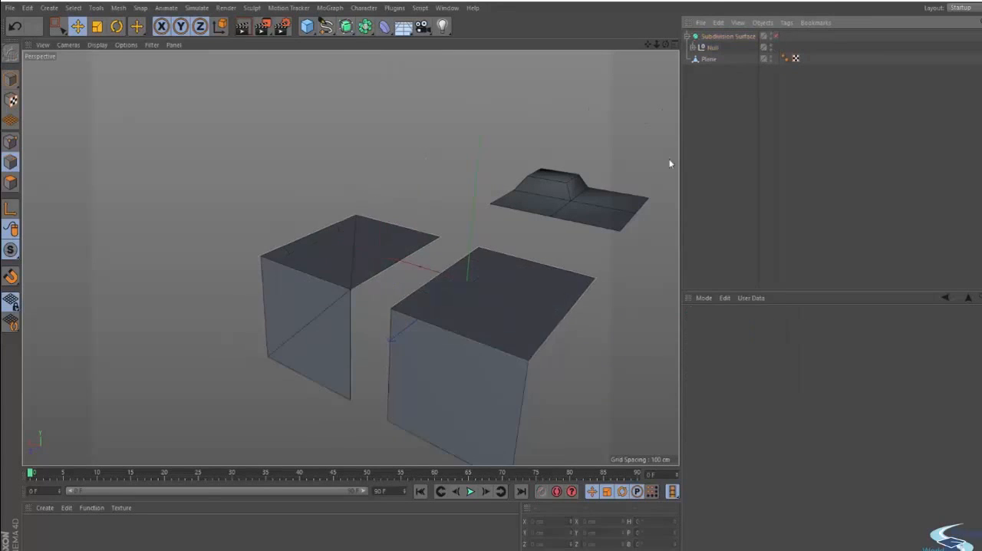
left_click_drag(669, 160, 478, 310, "alt")
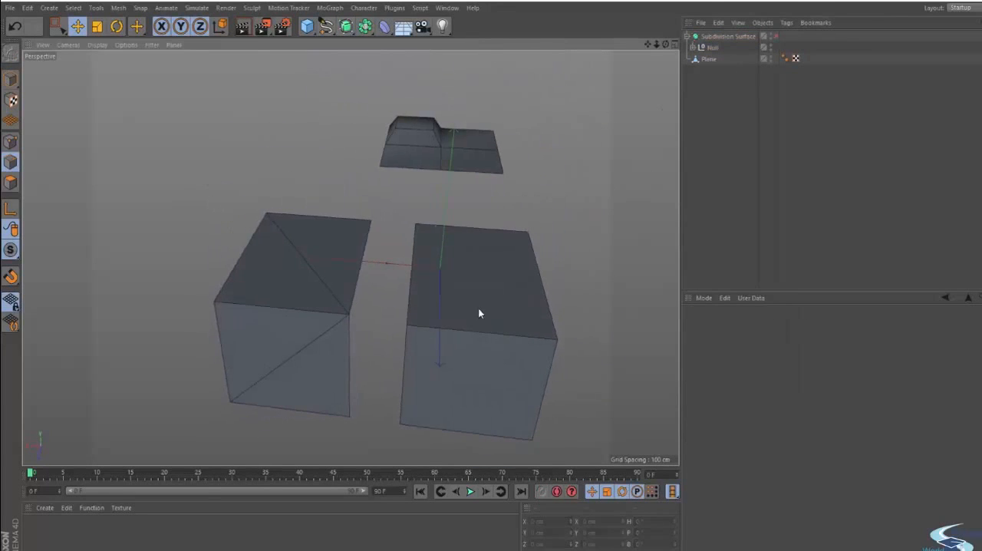
left_click_drag(506, 268, 254, 250, "alt")
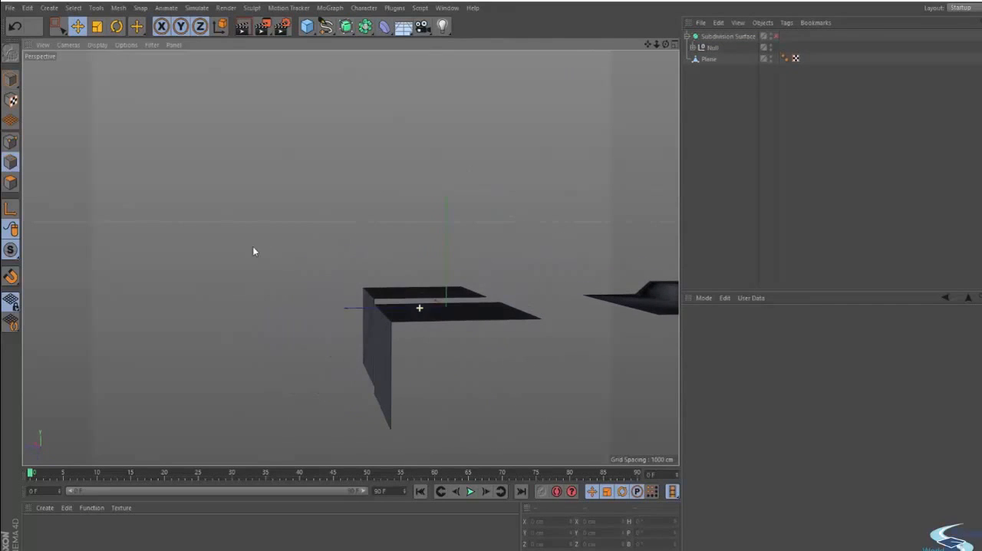
left_click(773, 36)
left_click_drag(370, 296, 419, 324, "alt")
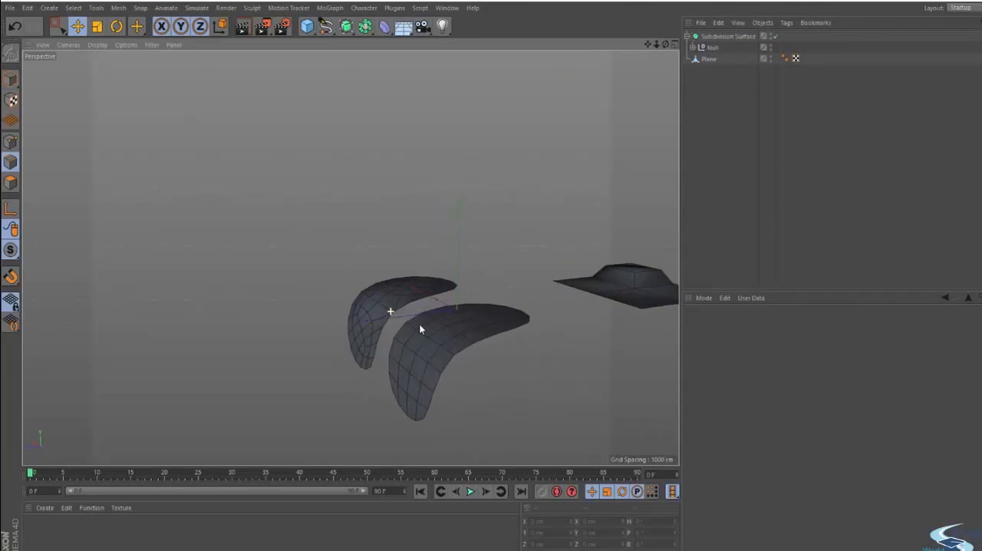
- Set the Subdivision Surface's editor subdivision to 4 and render the current view
left_click(729, 39)
left_click(788, 357)
left_click(788, 357)
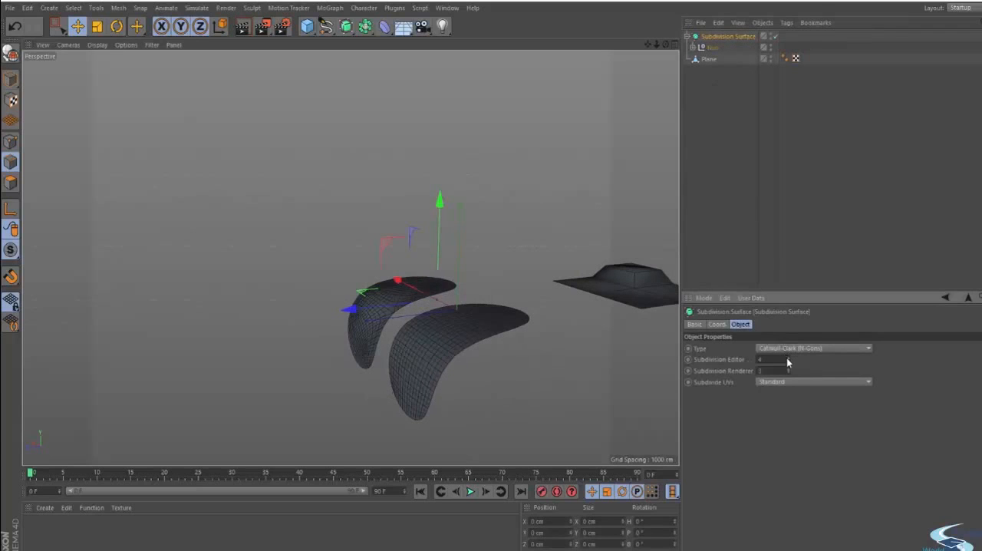
left_click_drag(453, 323, 508, 356, "alt")
key("ctrl+r")
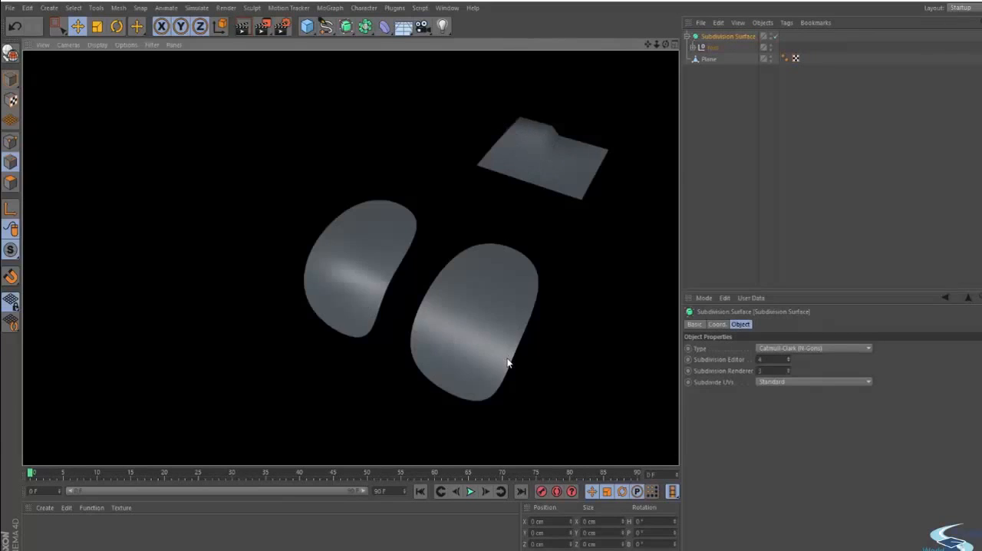
- Render the two smoothed planes from the front to compare their highlights
left_click_drag(456, 337, 506, 288, "alt")
key("ctrl+r")
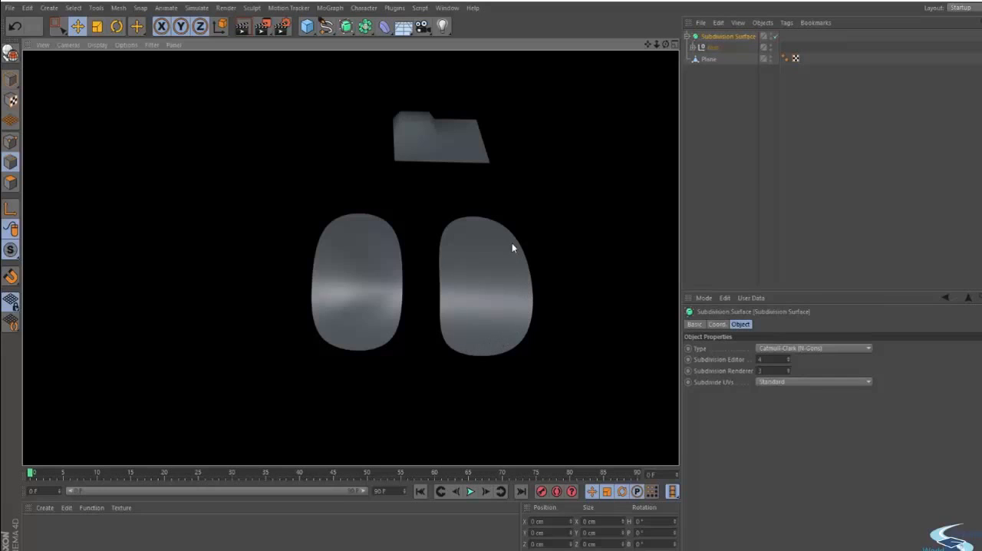
- Expand the null, select Plane.2 and switch off the Subdivision Surface smoothing
left_click(693, 47)
left_click(722, 70)
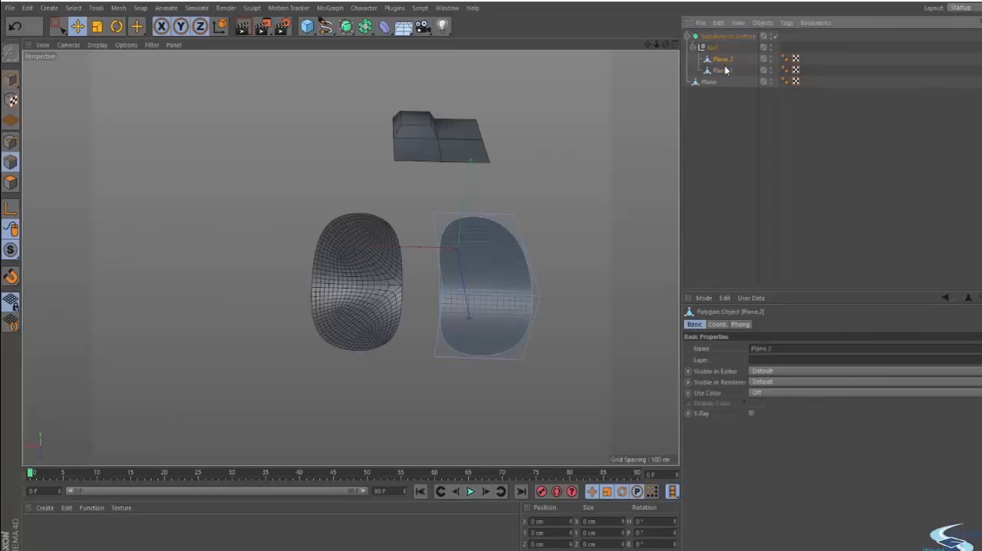
left_click(715, 61)
right_click_drag(496, 265, 569, 244, "alt")
key("q")
mouse_move(449, 295)
left_mouse_down("alt")
mouse_move(461, 309)
mouse_move(454, 278)
left_mouse_up("alt")
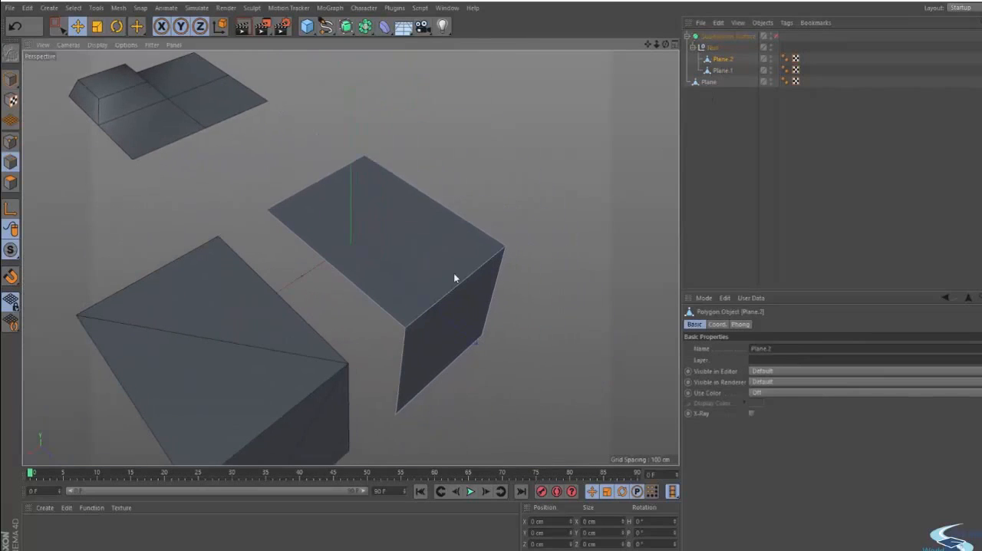
- Select Plane.2's top polygon to examine its four-sided shape, clear the selection and inspect the plane's edges
left_click(11, 182)
left_click(352, 230)
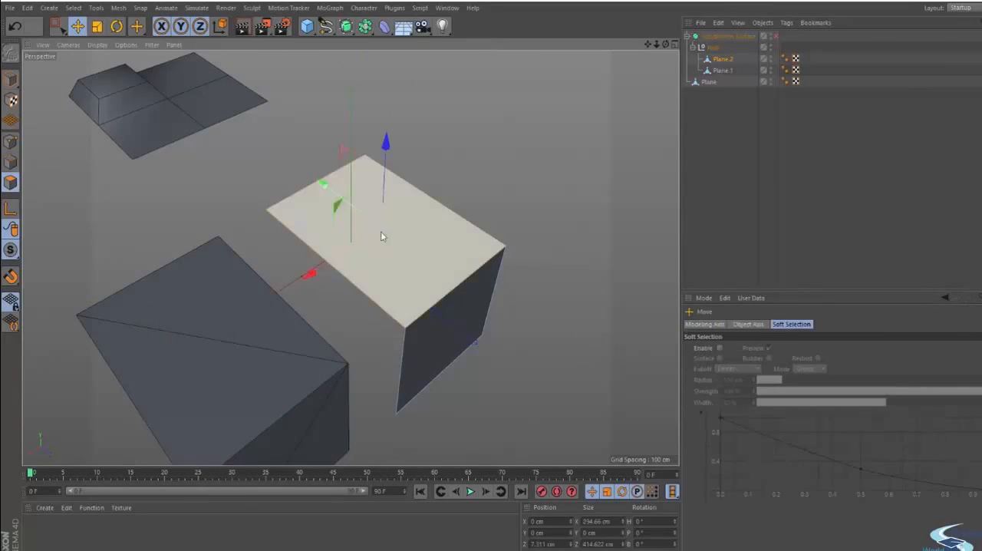
left_click_drag(381, 231, 404, 235, "alt")
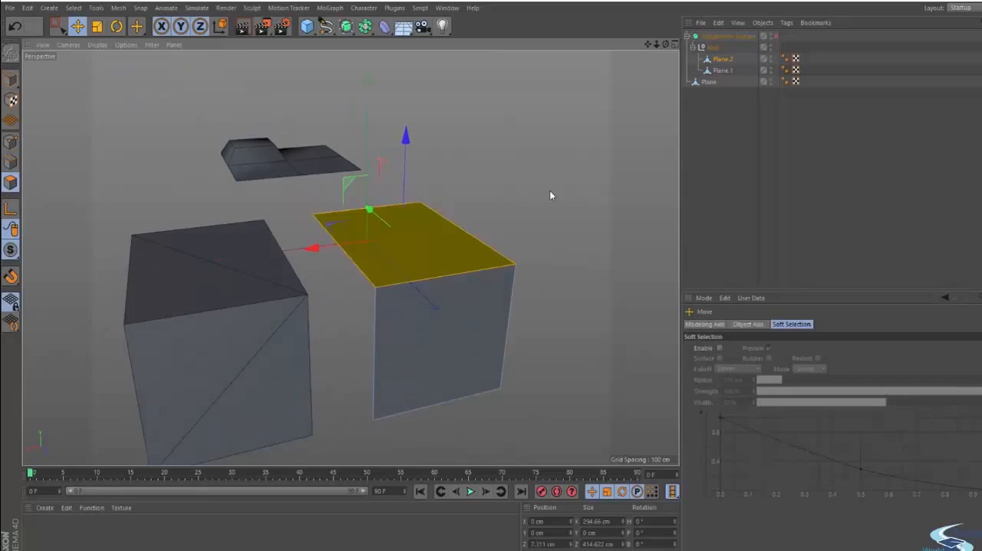
left_click_drag(550, 192, 456, 231, "alt")
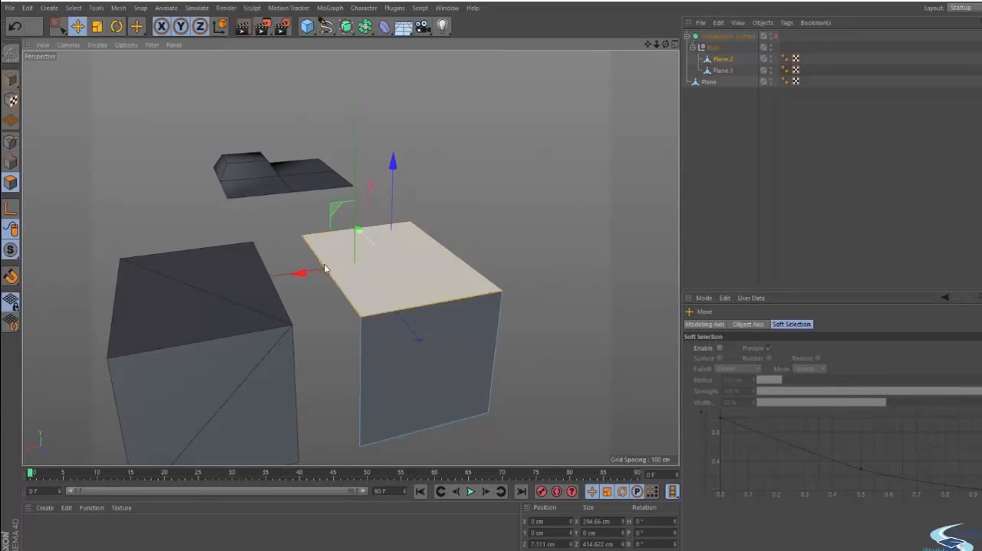
left_click(469, 248)
left_click_drag(469, 248, 576, 258, "alt")
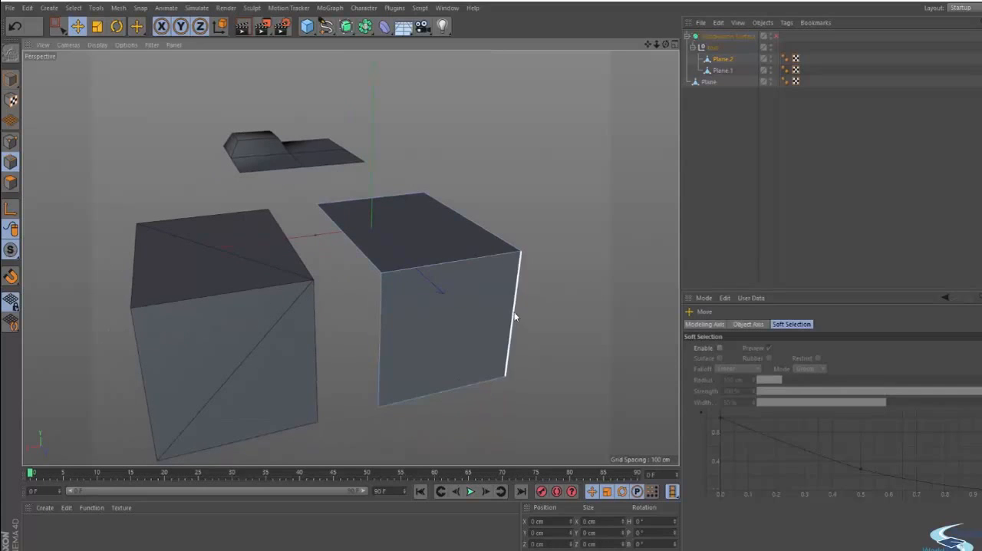
left_click_drag(514, 322, 465, 212, "alt")
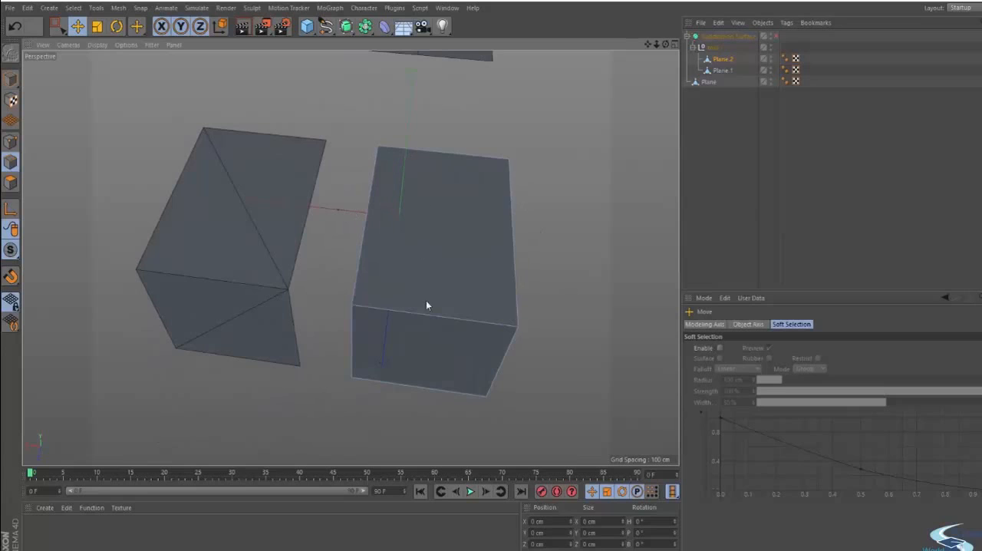
left_click_drag(427, 303, 428, 257, "alt")
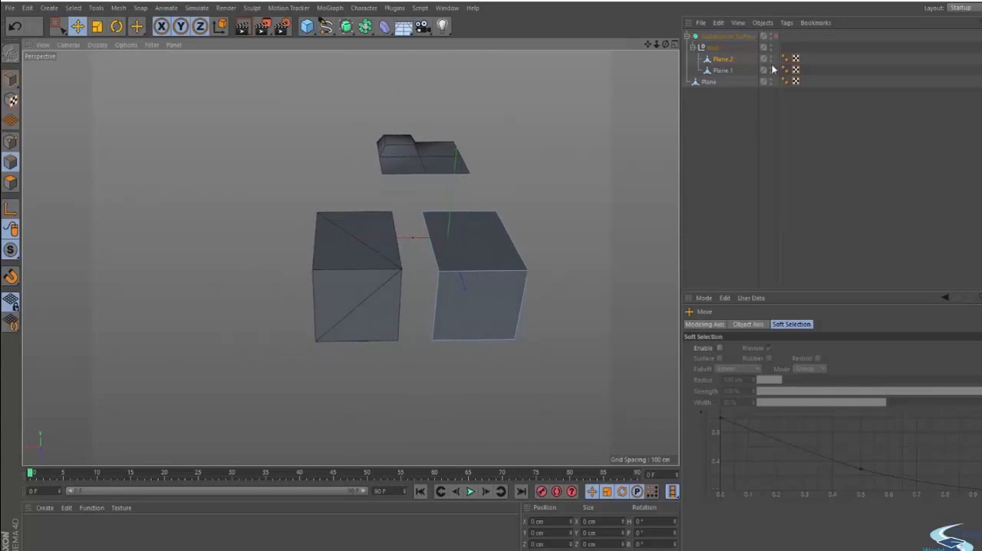
- Switch the Subdivision Surface back on and render both planes to compare their shading
left_click(774, 36)
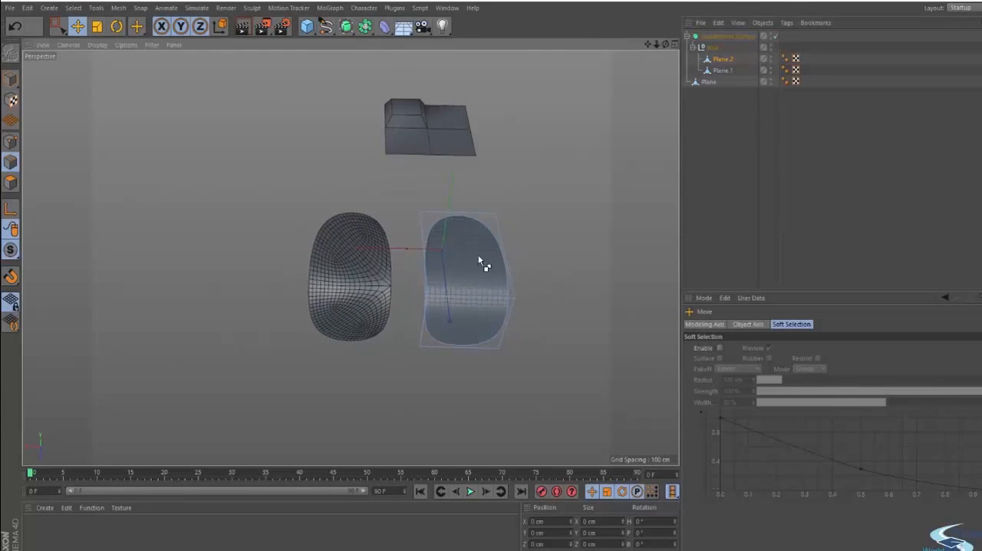
key("ctrl+r")
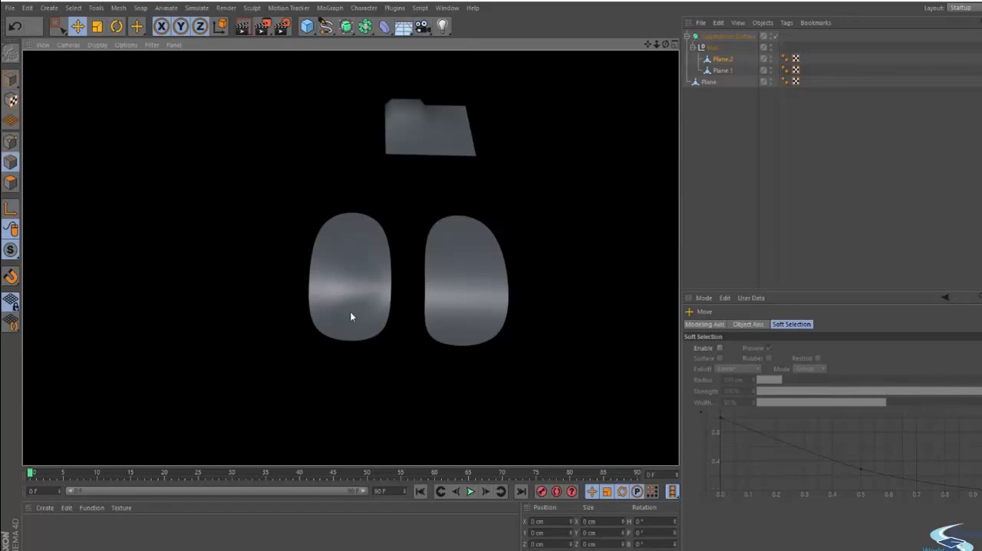
left_click_drag(342, 317, 652, 136, "alt")
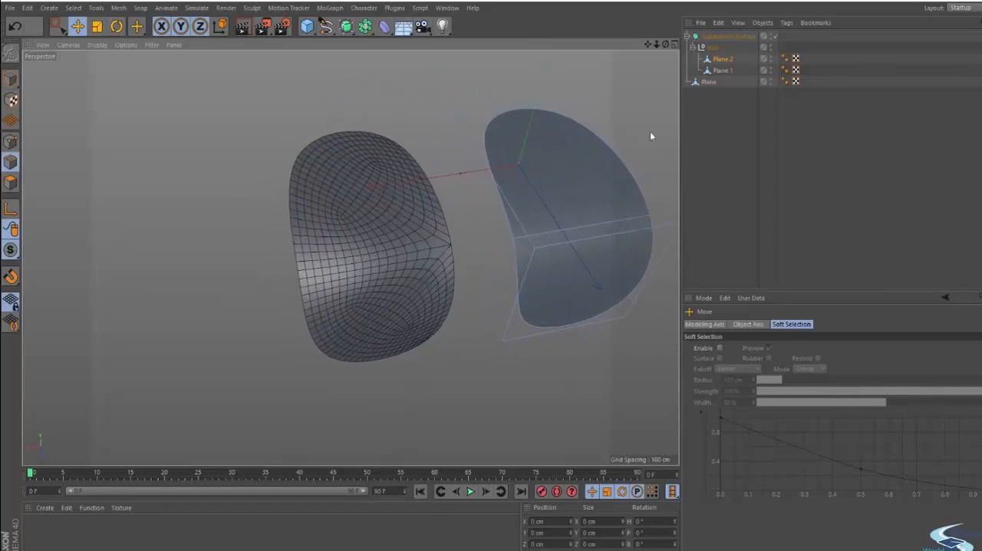
- Switch the smoothing off and select Plane.1 to inspect its triangulated topology
left_click(721, 65)
key("q")
left_click_drag(368, 238, 333, 246, "alt")
middle_click_drag(342, 244, 349, 266, "alt")
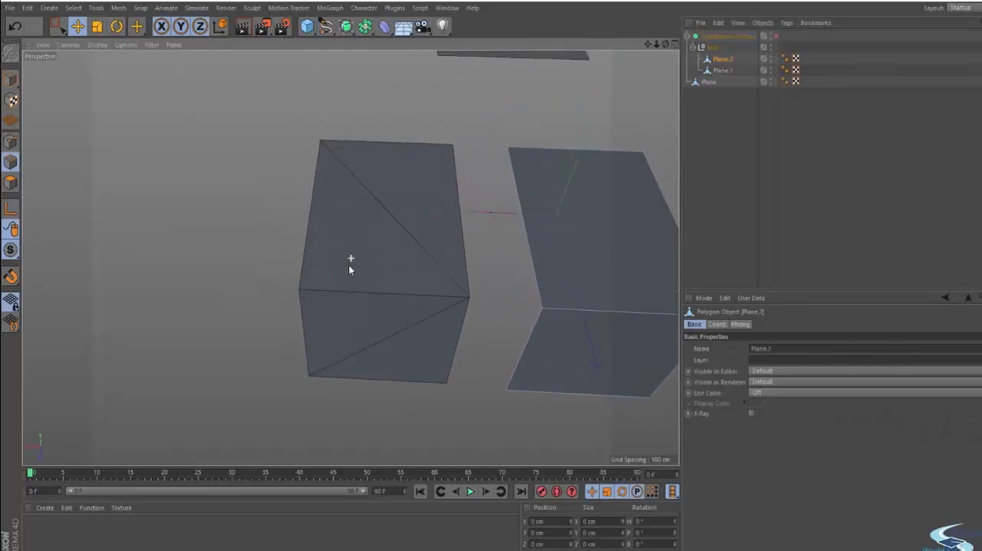
left_click_drag(348, 264, 529, 158, "alt")
left_click(721, 69)
left_click_drag(589, 153, 334, 246, "alt")
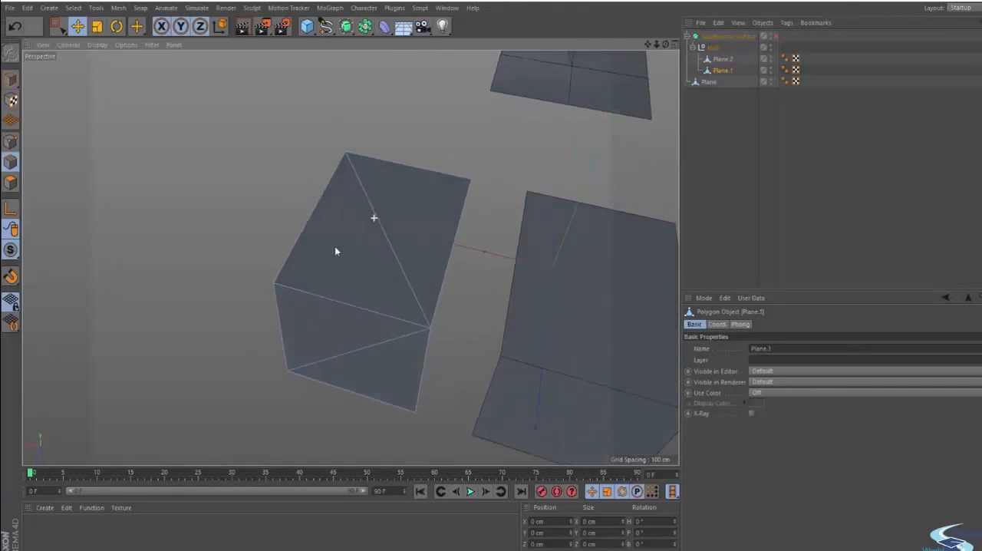
- Select one triangle on Plane.1's top face to examine its three corners, and clear the selection
left_click(11, 182)
left_click(365, 244)
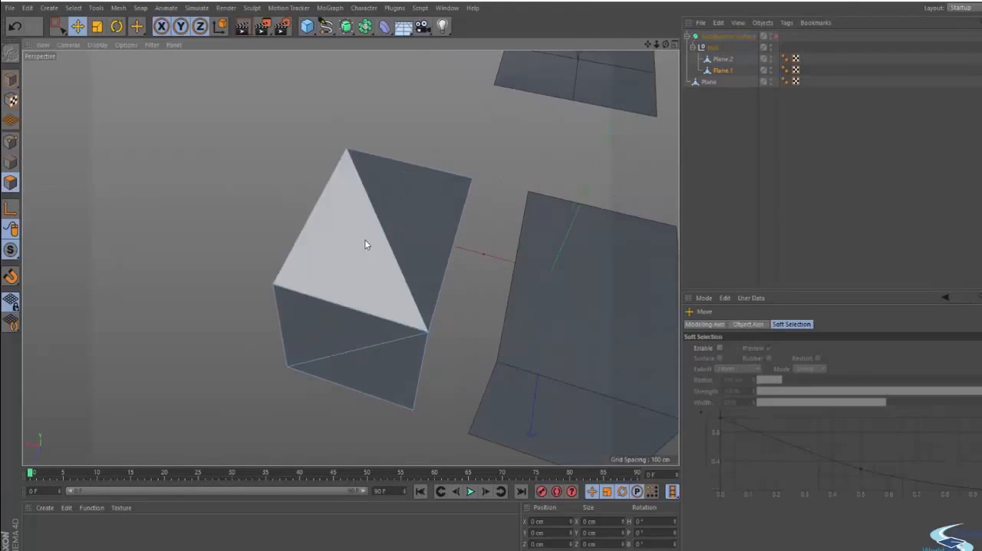
left_click(366, 241)
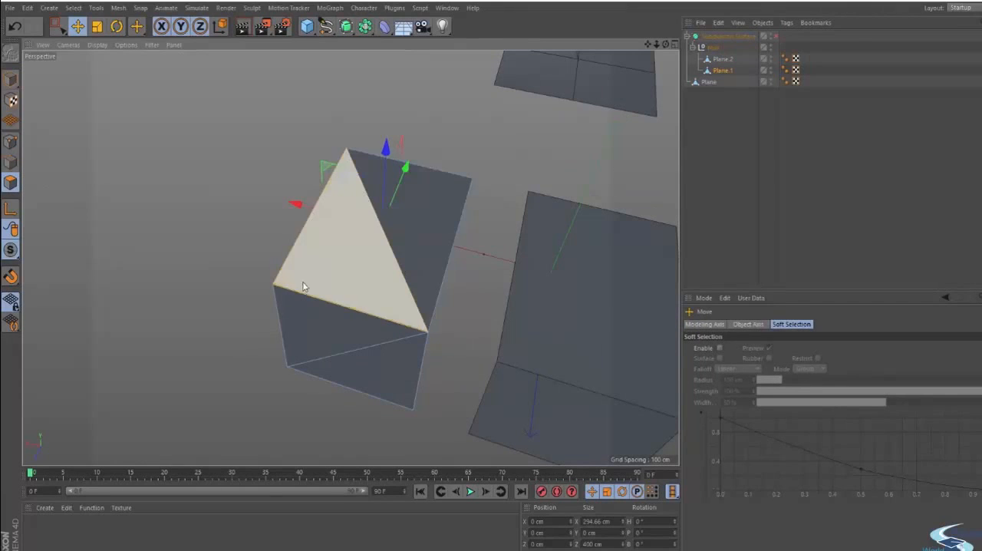
left_click(182, 207)
left_click_drag(182, 208, 307, 253, "alt")
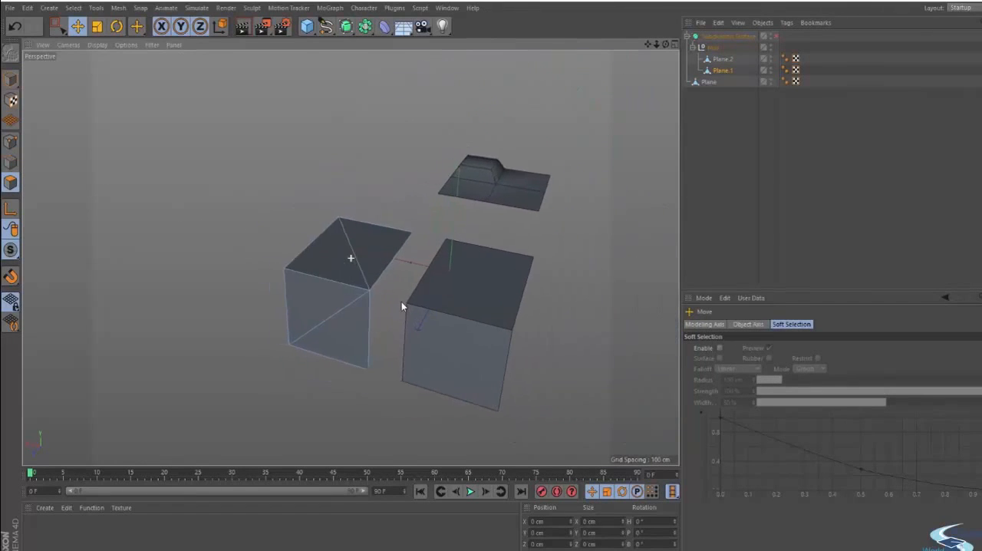
- Select the Subdivision Surface and toggle its smoothing on and off to compare the triangulated and quad planes
scroll(404, 305, "up", 6)
left_click(740, 36)
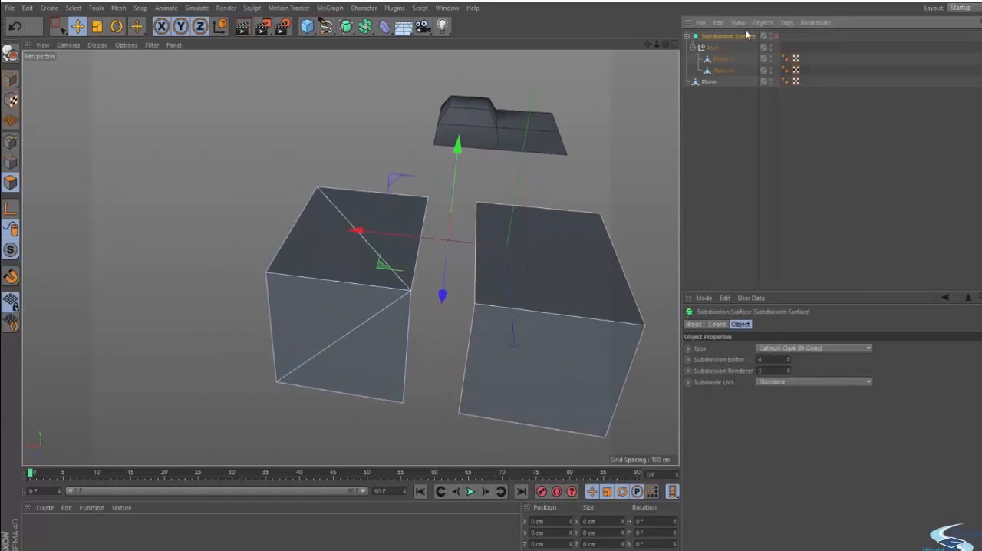
left_click(775, 36)
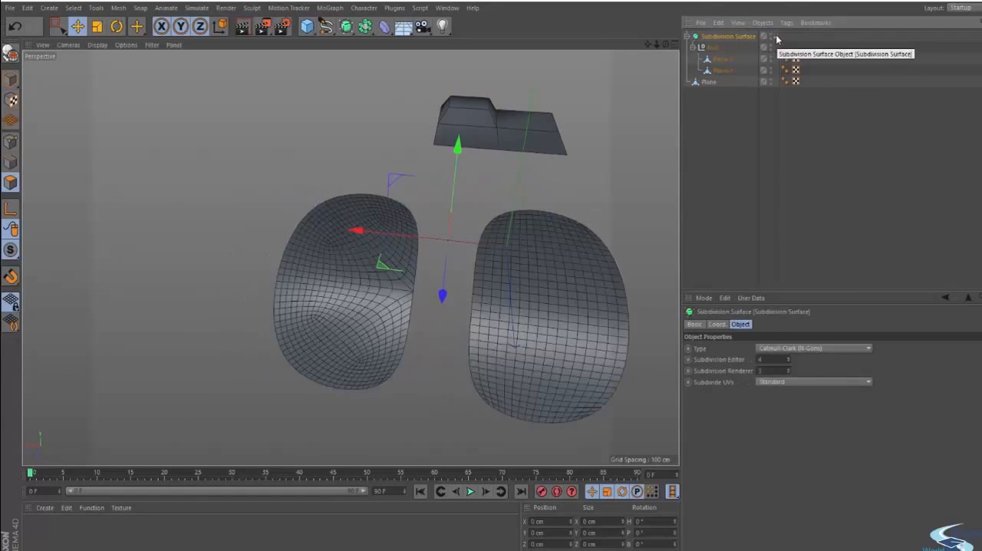
left_click(775, 36)
left_click_drag(574, 190, 420, 271, "alt")
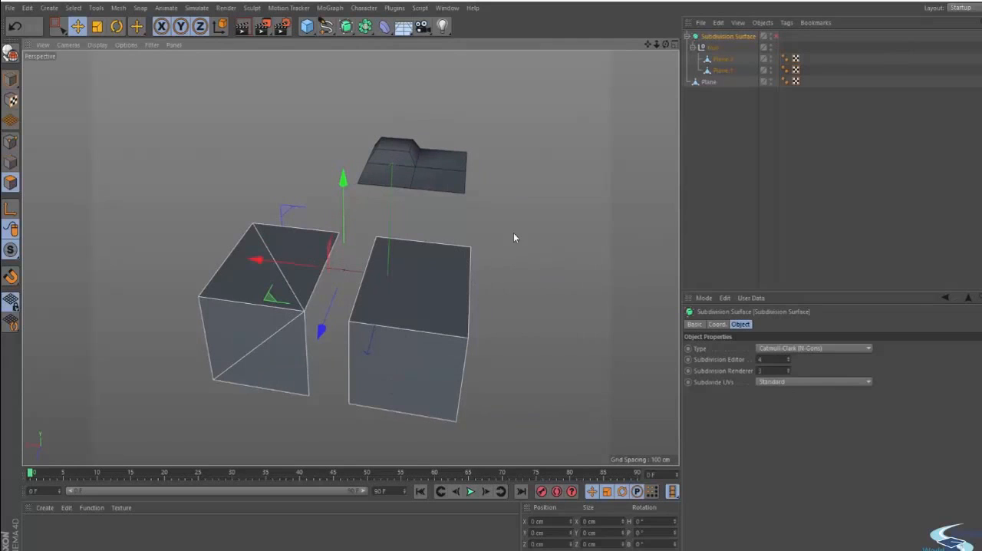
- Select Plane.2's top polygon, clear the selection and compare its quads with the triangles on Plane.1
left_click(702, 147)
left_click(441, 285)
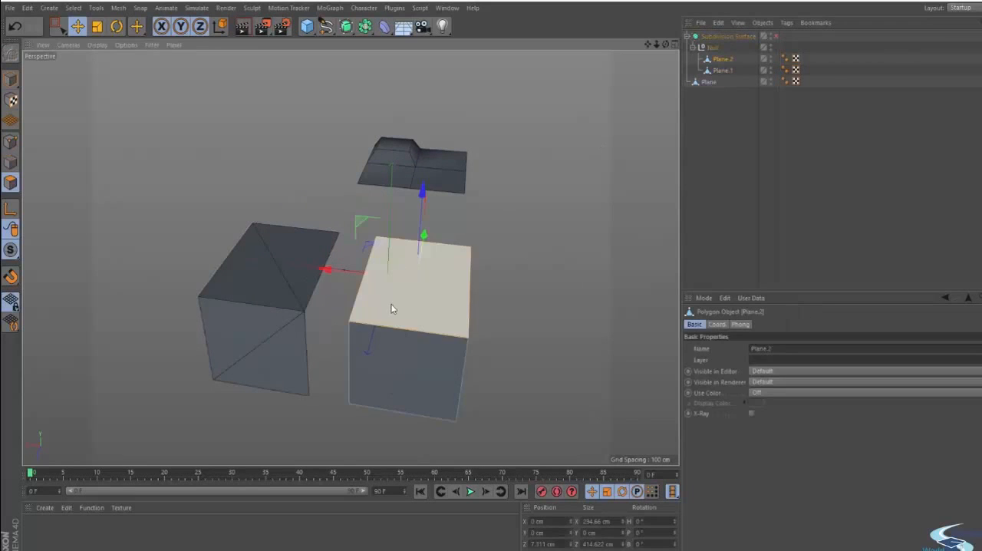
left_click_drag(391, 305, 315, 310, "alt")
left_click(333, 284)
right_click_drag(332, 284, 352, 277, "alt")
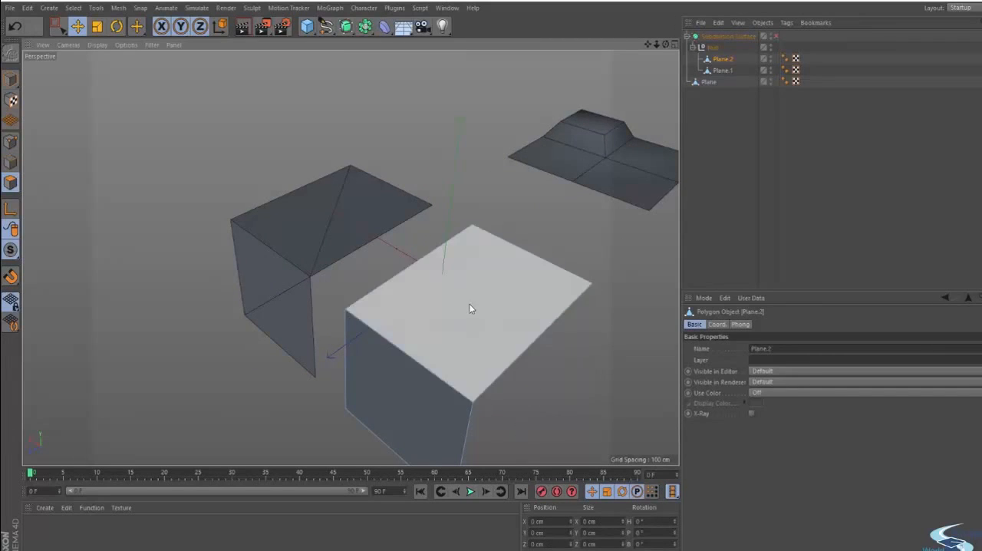
left_click_drag(470, 308, 432, 237, "alt")
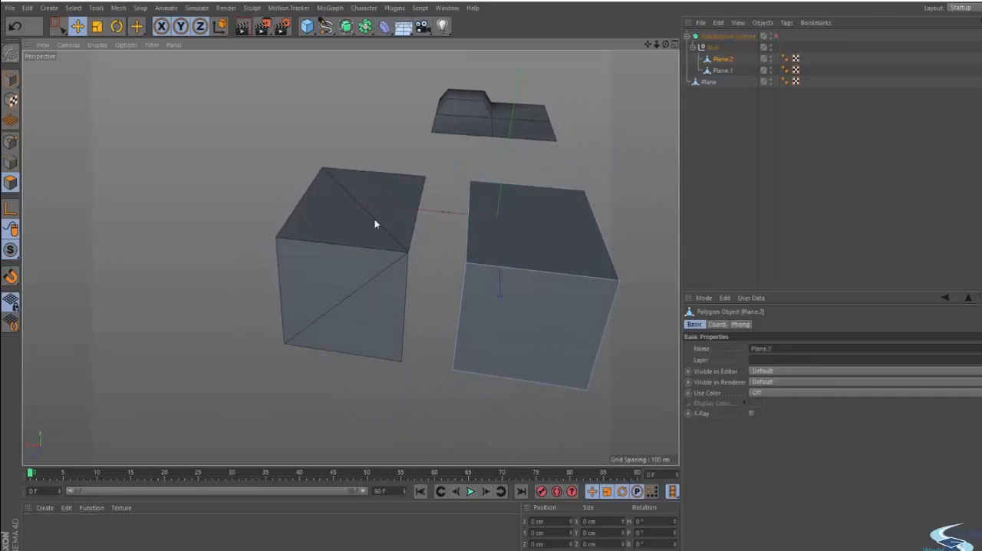
left_click_drag(374, 223, 415, 248, "alt")
mouse_move(364, 225)
left_mouse_down("alt")
mouse_move(410, 263)
mouse_move(347, 312)
mouse_move(337, 366)
mouse_move(389, 344)
mouse_move(320, 250)
mouse_move(473, 313)
mouse_move(499, 236)
mouse_move(358, 212)
mouse_move(352, 193)
mouse_move(316, 178)
mouse_move(312, 201)
mouse_move(358, 247)
mouse_move(474, 230)
mouse_move(496, 303)
mouse_move(490, 273)
mouse_move(536, 290)
mouse_move(520, 292)
left_mouse_up("alt")
- Turn the smoothing back on and render the view to inspect the surface shading of both planes once more
key("q")
key("ctrl+r")
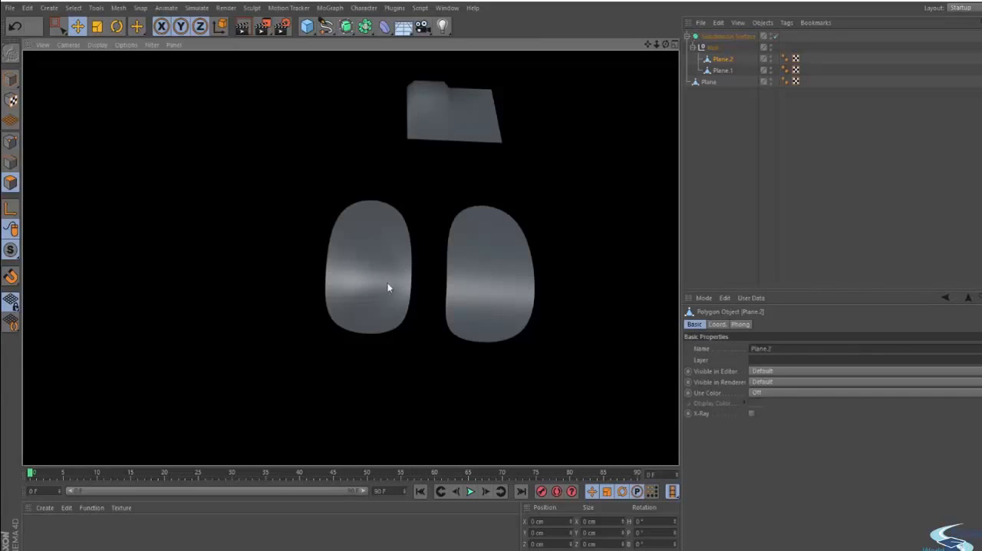
left_click_drag(398, 285, 264, 274, "alt")
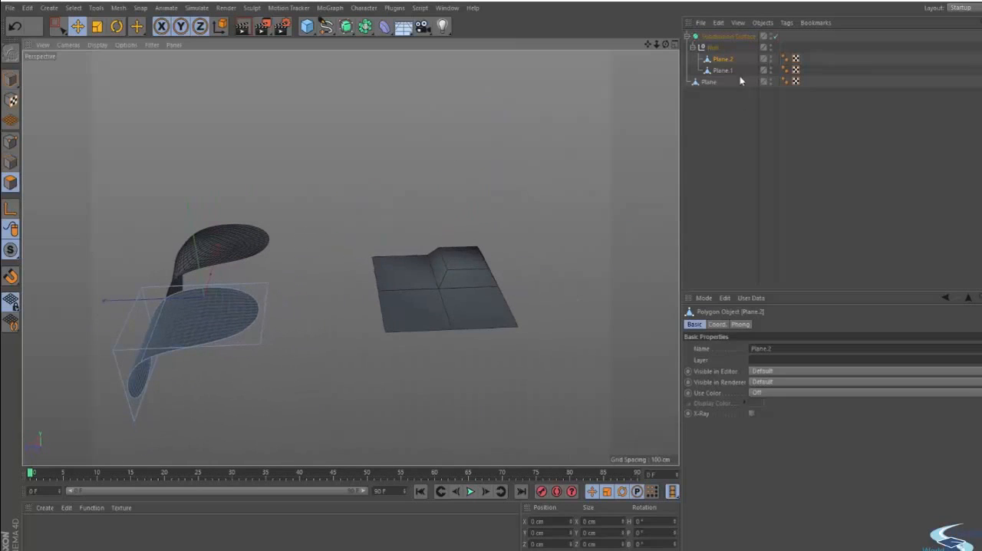
- Delete the Subdivision Surface together with its null and two planes, and select the remaining Plane
left_click(711, 38)
key("Delete")
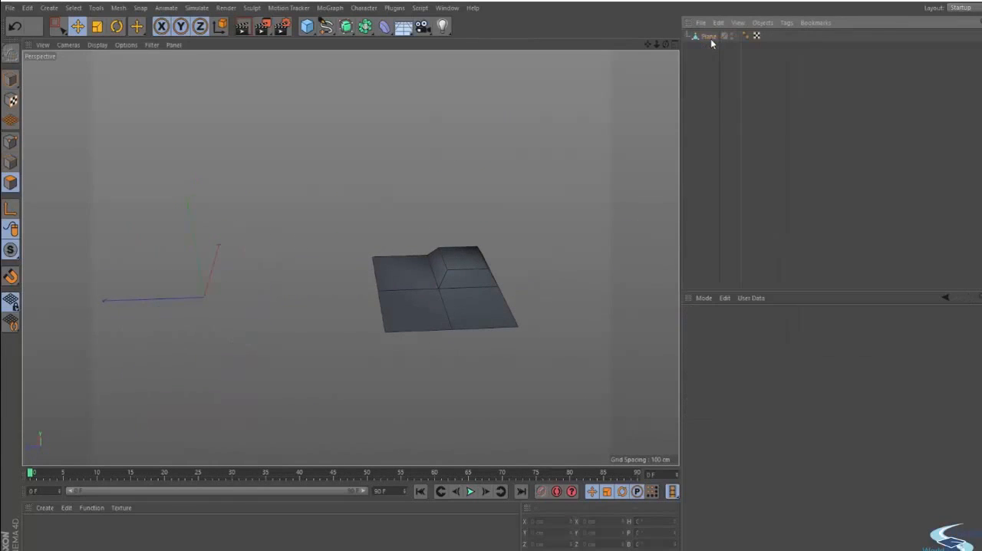
left_click(718, 22)
left_click(704, 40)
left_click(704, 39)
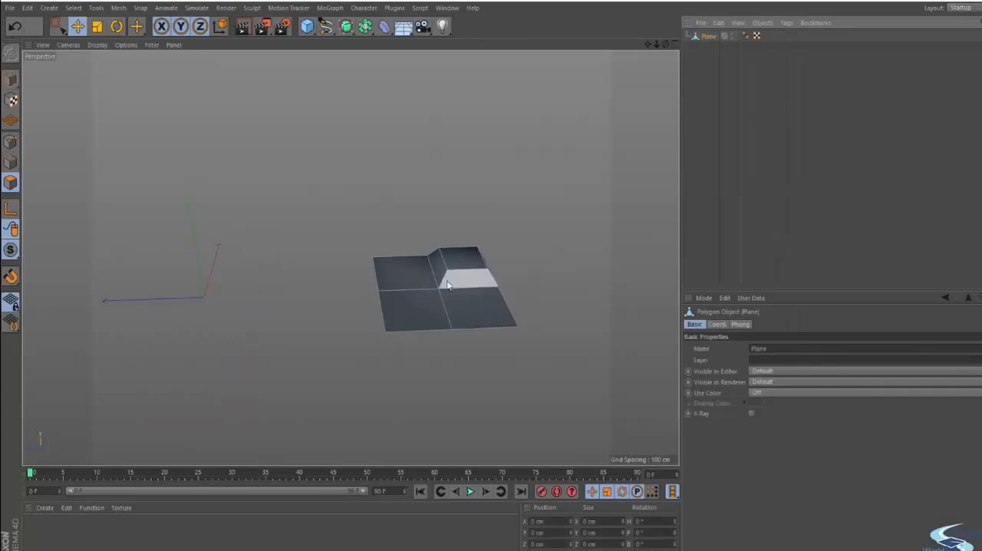
- Place the remaining Plane with the raised corner under a new Subdivision Surface
left_click_drag(452, 311, 519, 356, "alt")
right_click_drag(518, 356, 476, 283, "alt")
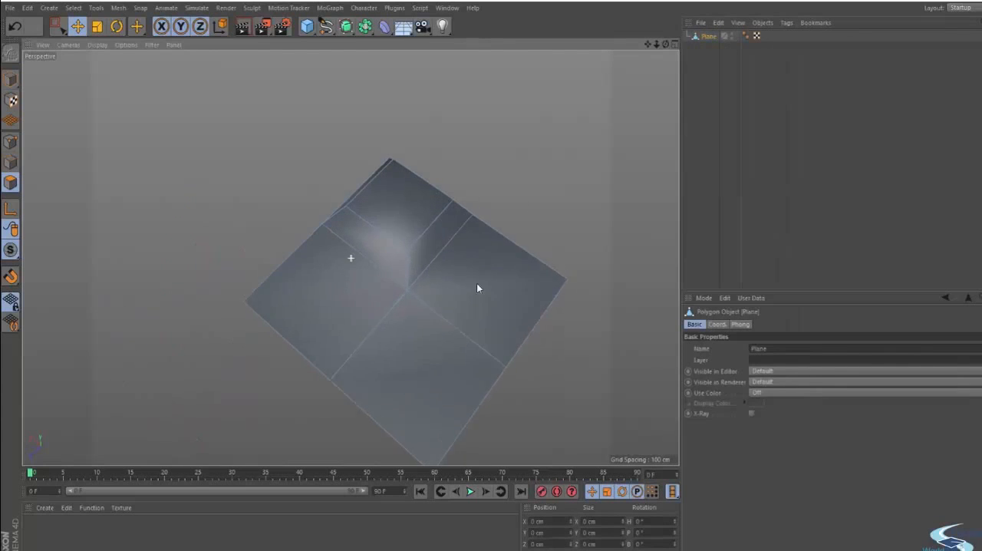
left_click(346, 26, "alt")
left_click(708, 130)
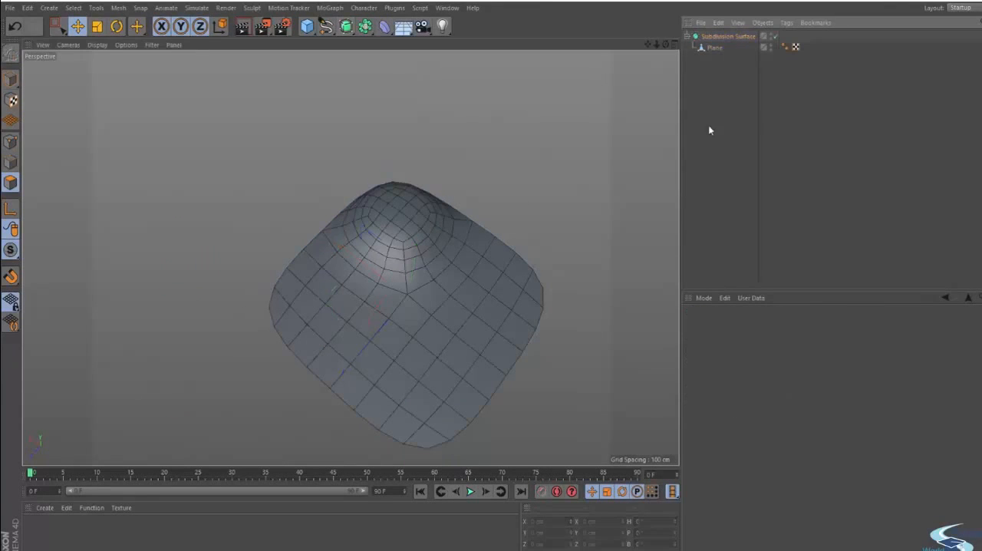
- Raise the new Subdivision Surface's editor subdivision for a denser mesh, and deselect the object
left_click(744, 38)
left_click(790, 356)
left_click(698, 250)
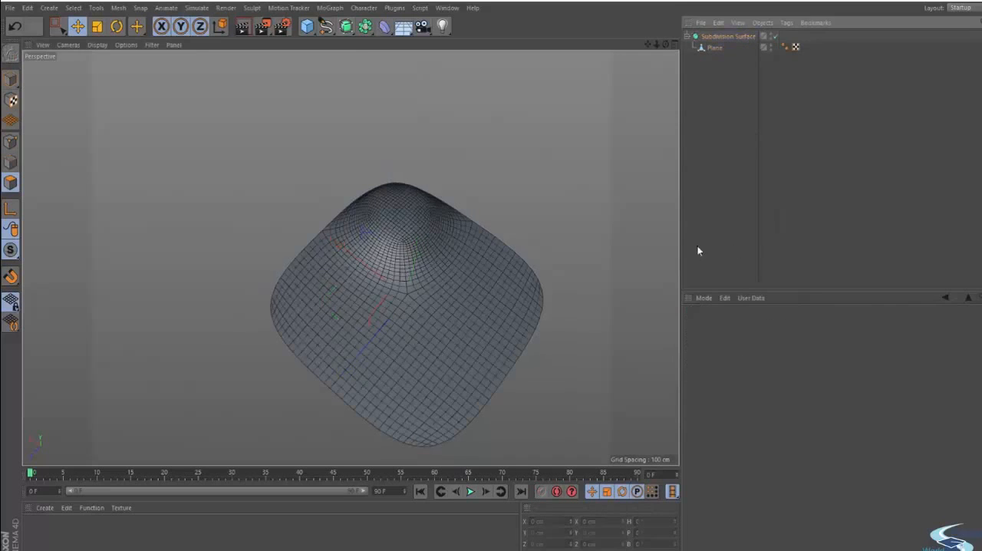
- Render the smoothed plane from two different angles to inspect the raised corner
left_click_drag(420, 284, 401, 290, "alt")
middle_click_drag(455, 300, 443, 326, "alt")
key("ctrl+r")
left_click_drag(406, 292, 443, 364, "alt")
key("ctrl+r")
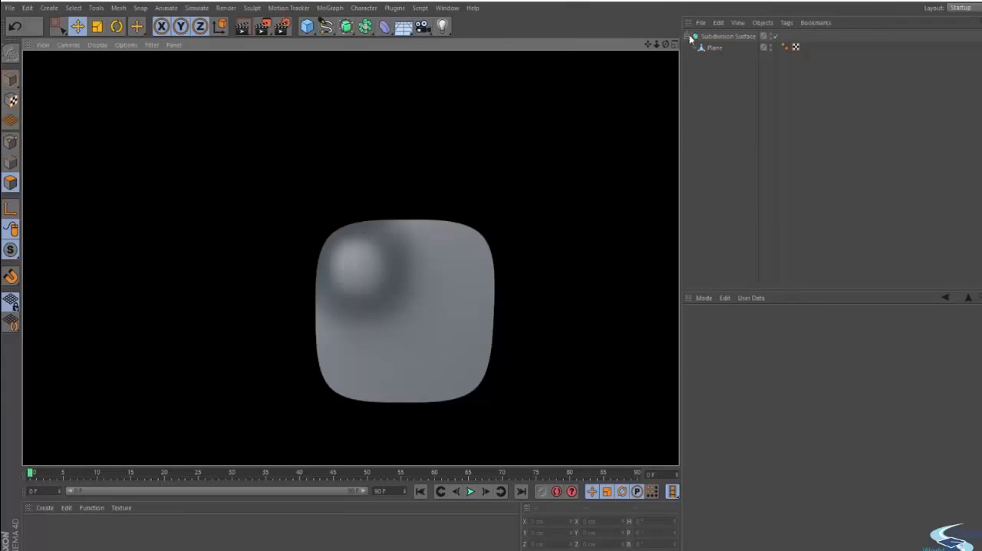
- Select Plane inside the Subdivision Surface and switch the smoothing off to show its base polygons
left_click(714, 48)
key("q")
left_click_drag(427, 294, 434, 231, "alt")
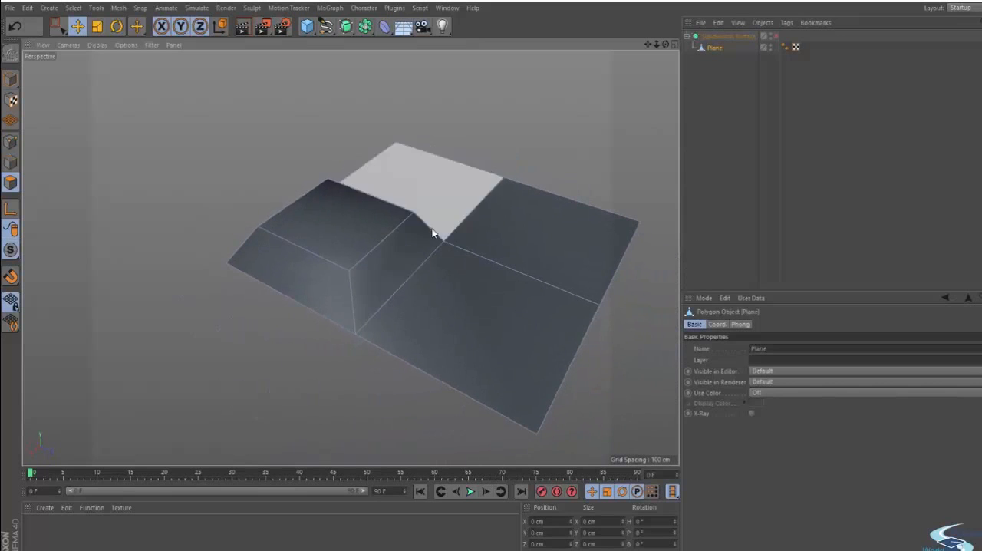
left_click_drag(298, 131, 392, 259, "alt")
- Extrude the two border edges along the raised corner's side outward twice to add two polygon rows, and return to polygon mode
left_click(12, 163)
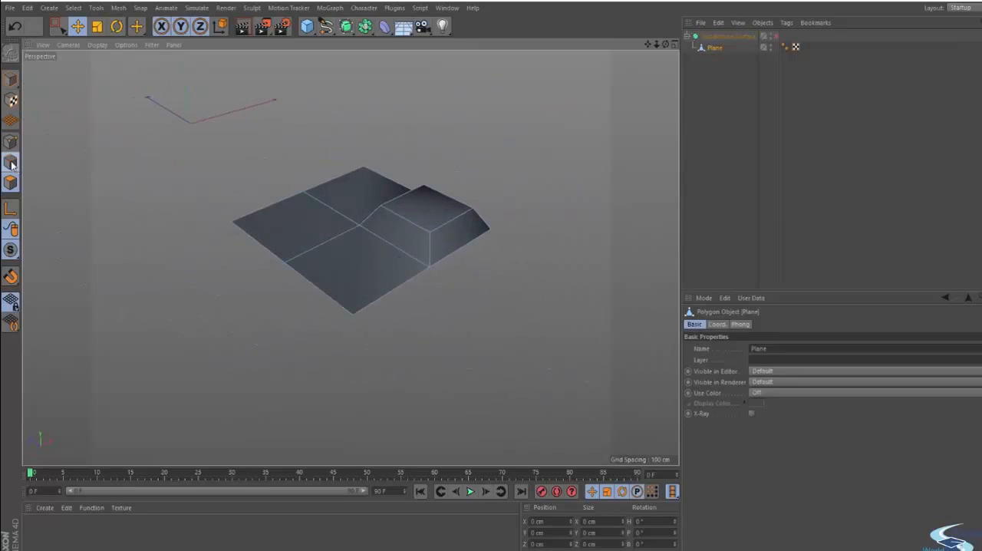
left_click(410, 280)
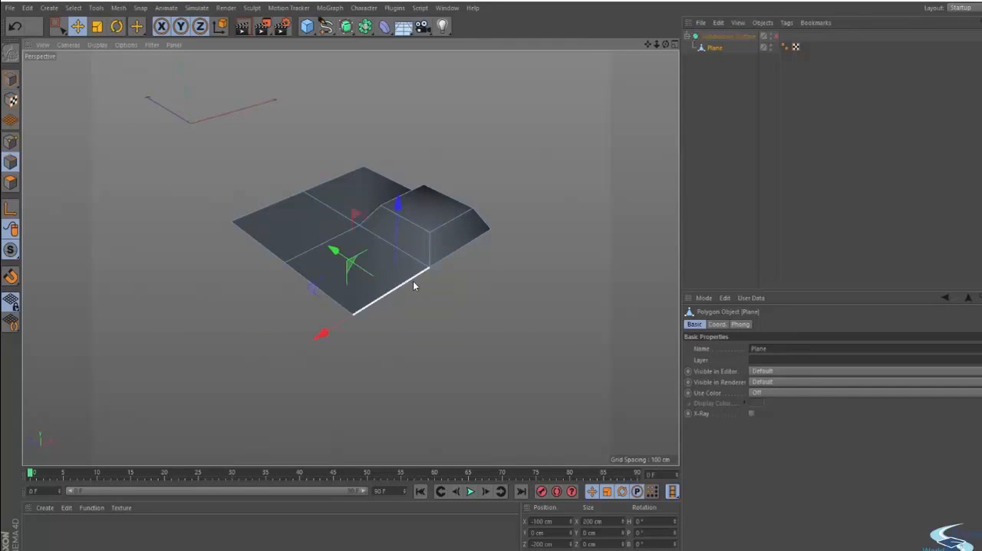
left_click(453, 253, "shift")
left_click_drag(434, 298, 395, 254, "alt")
left_click_drag(347, 232, 540, 273, "ctrl")
left_click_drag(540, 274, 453, 259, "alt")
left_click(12, 182)
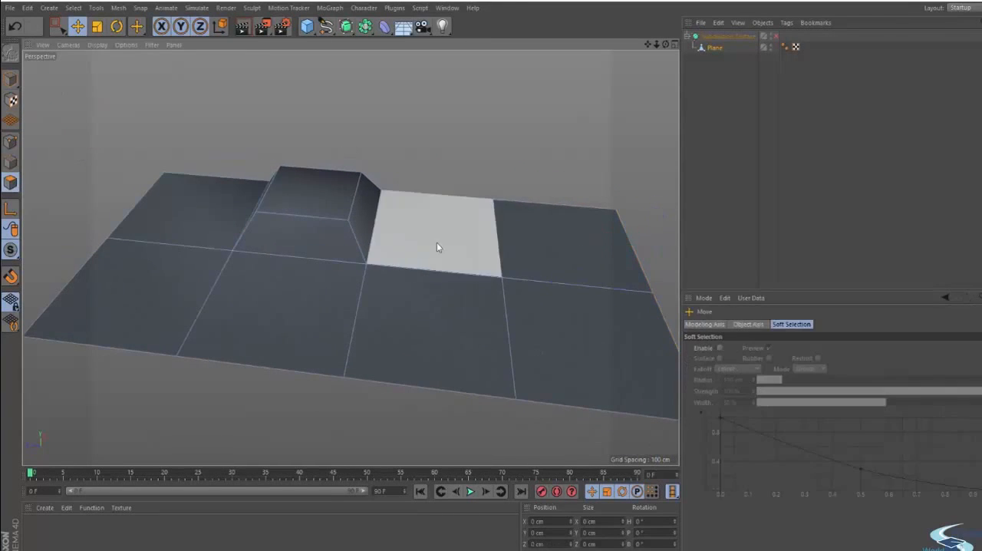
- Delete the two polygons in the row beside the raised corner, opening a gap across the plane
left_click(436, 242)
left_click(431, 320, "shift")
key("Delete")
left_click_drag(432, 325, 402, 308, "alt")
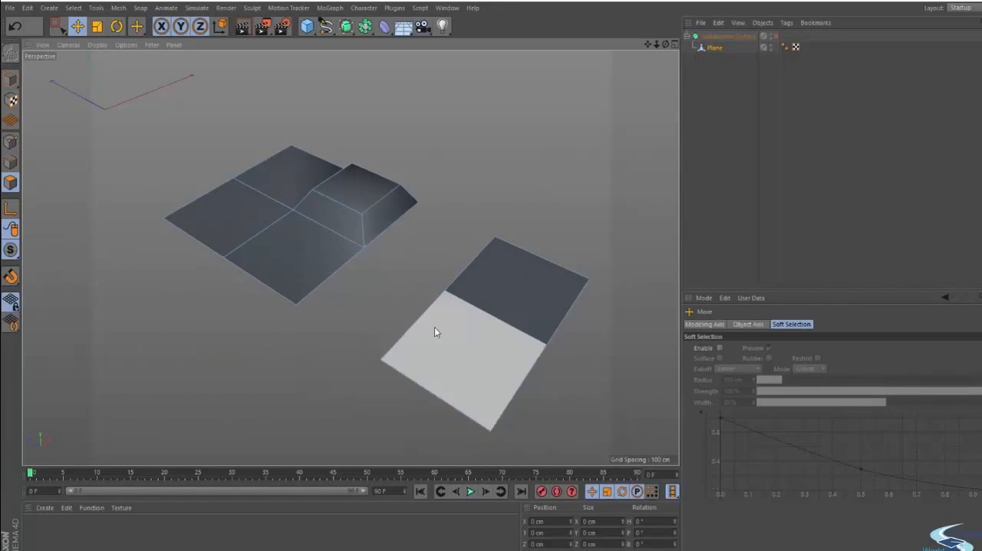
right_click_drag(354, 322, 421, 296, "alt")
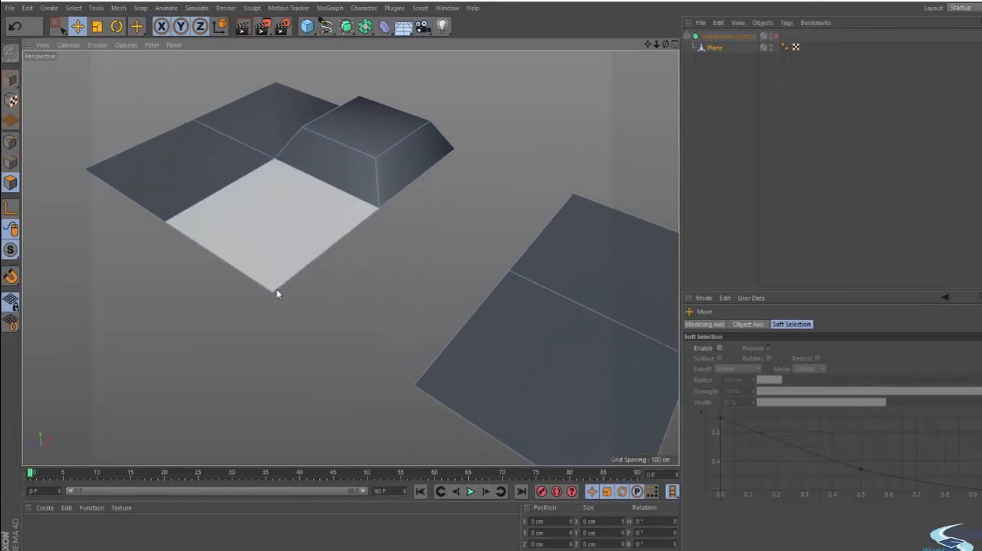
- Switch to point mode and examine the facing border points on both sides of the gap
left_click(10, 142)
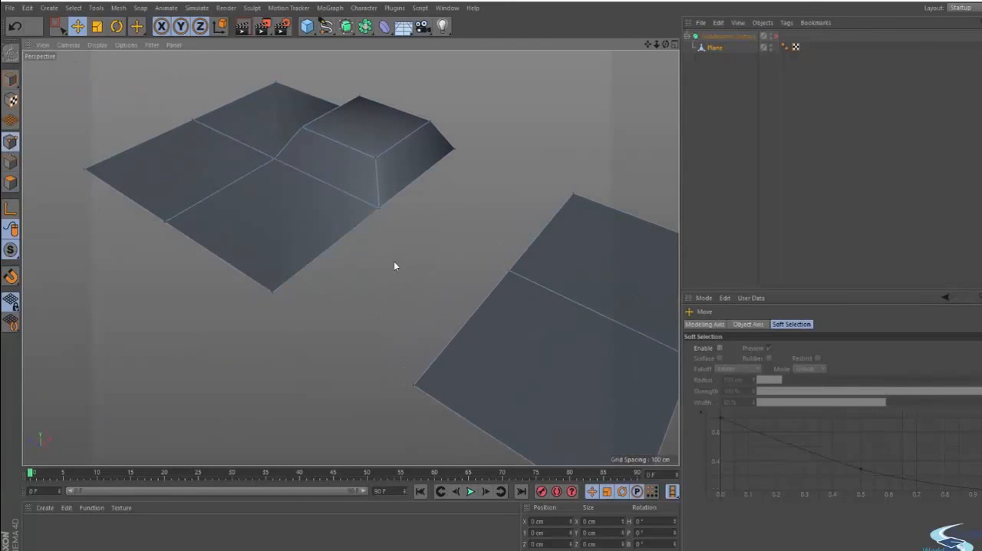
mouse_move(394, 266)
left_mouse_down("alt")
mouse_move(414, 263)
mouse_move(392, 266)
mouse_move(408, 275)
left_mouse_up("alt")
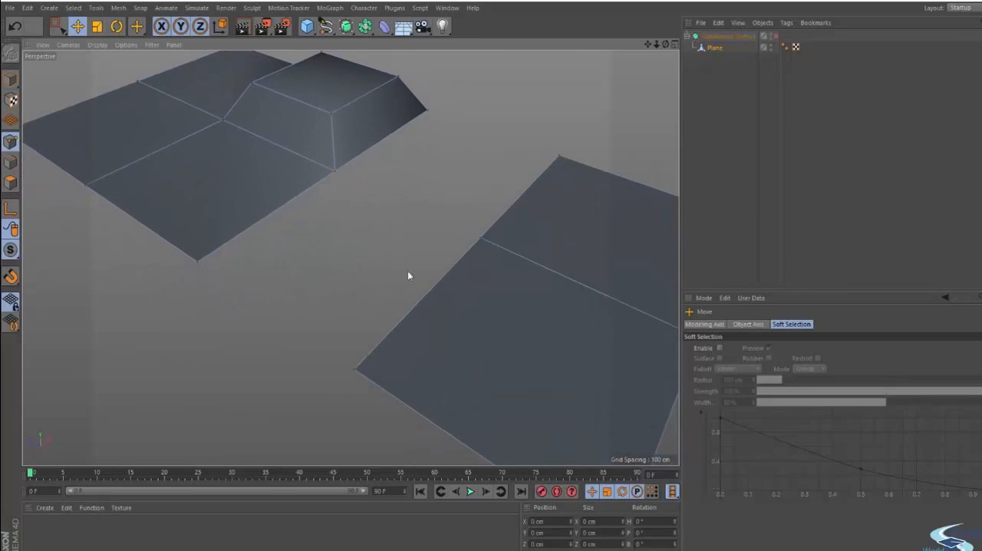
left_click(480, 238)
left_click(442, 247)
middle_click_drag(518, 216, 509, 249, "alt")
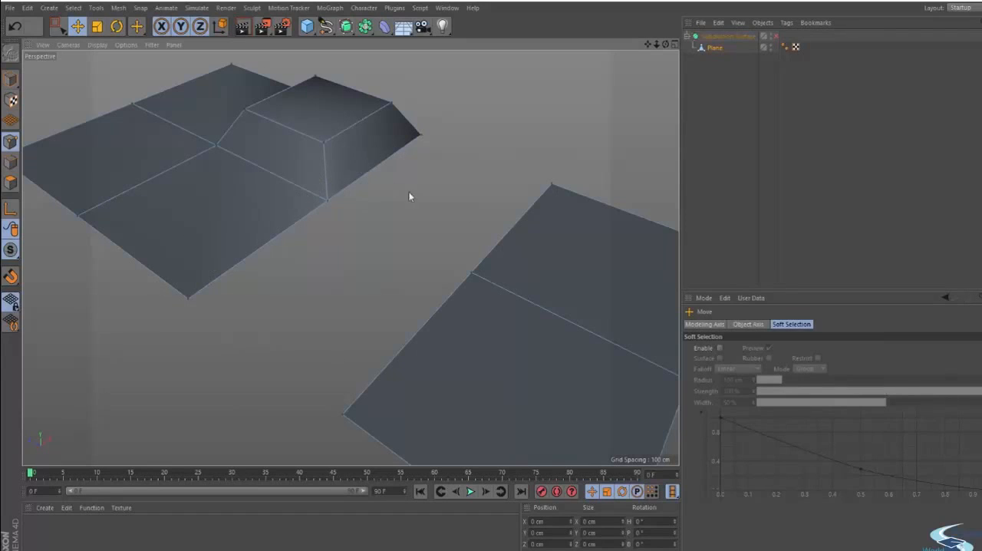
left_click_drag(455, 192, 458, 284, "alt")
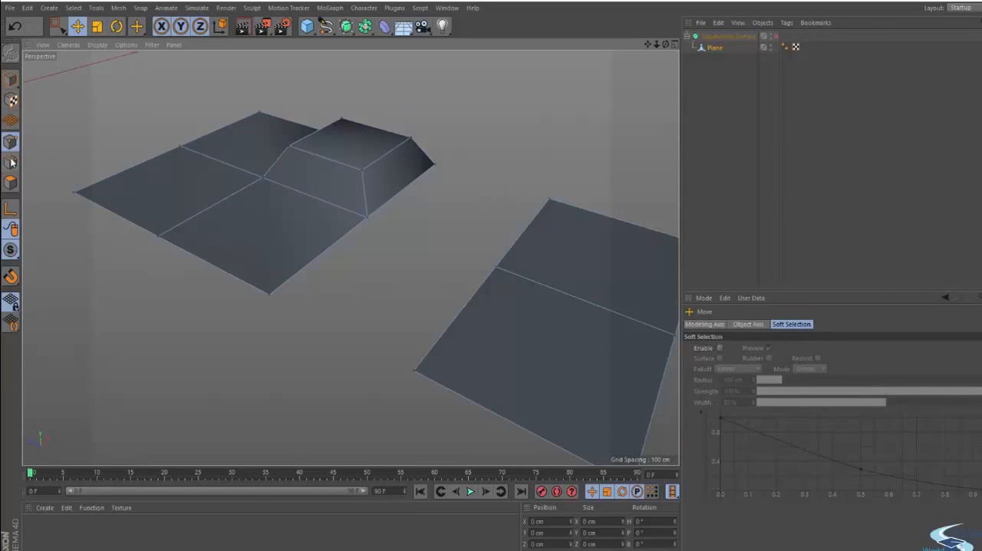
right_click_drag(368, 317, 376, 298, "alt")
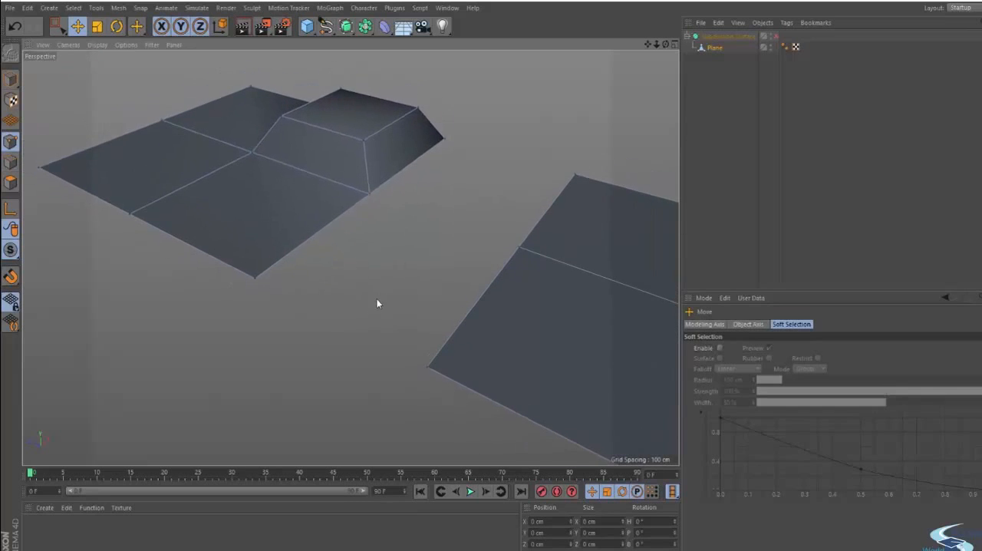
left_click_drag(377, 303, 508, 323, "alt")
- Try welding the two front points across the gap at their midpoint, and undo the weld
key("0")
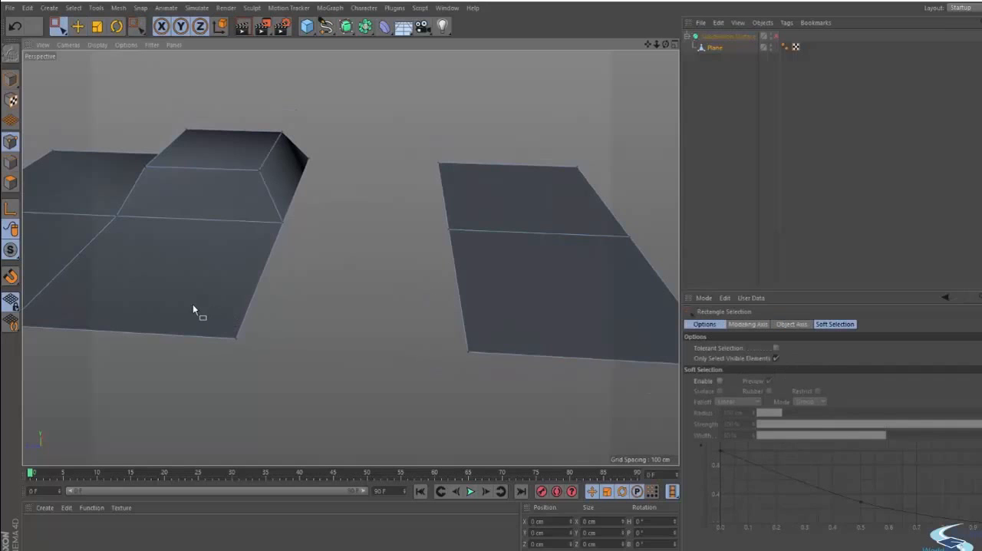
left_click_drag(193, 304, 523, 394)
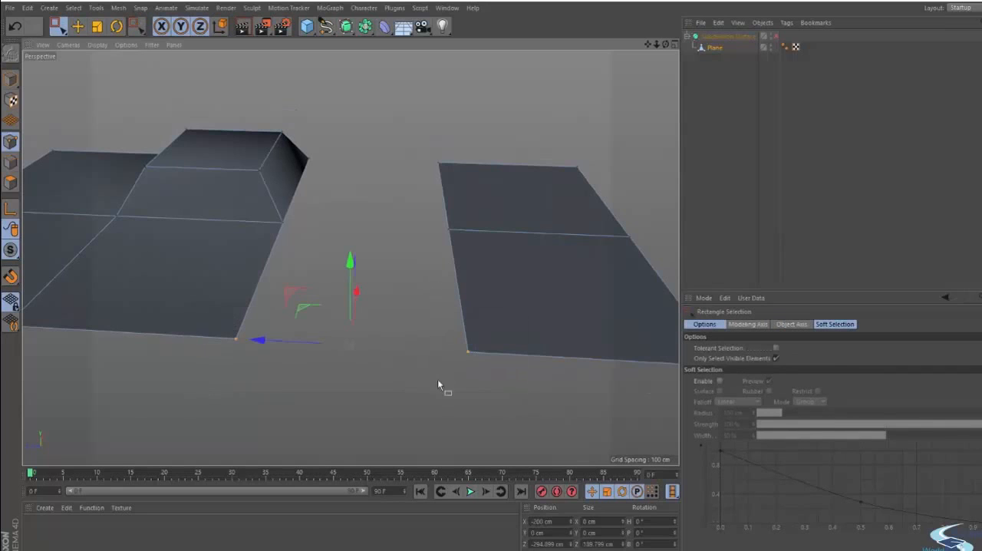
right_click(395, 192)
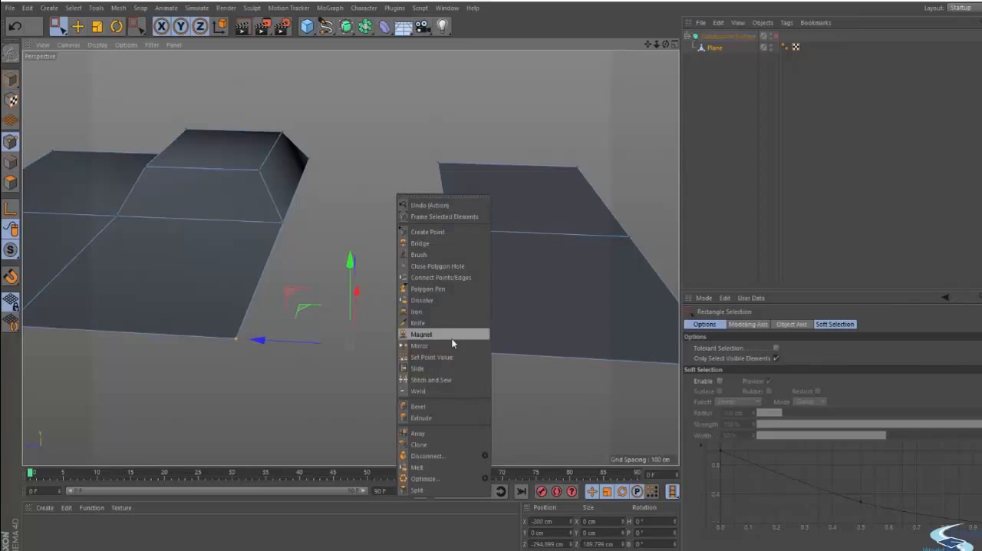
left_click(427, 393)
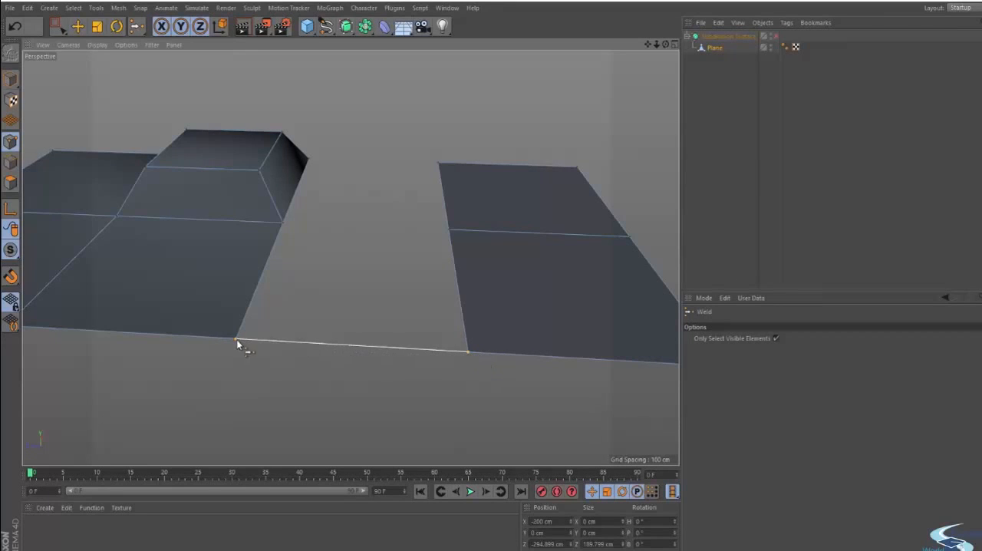
left_click(351, 346)
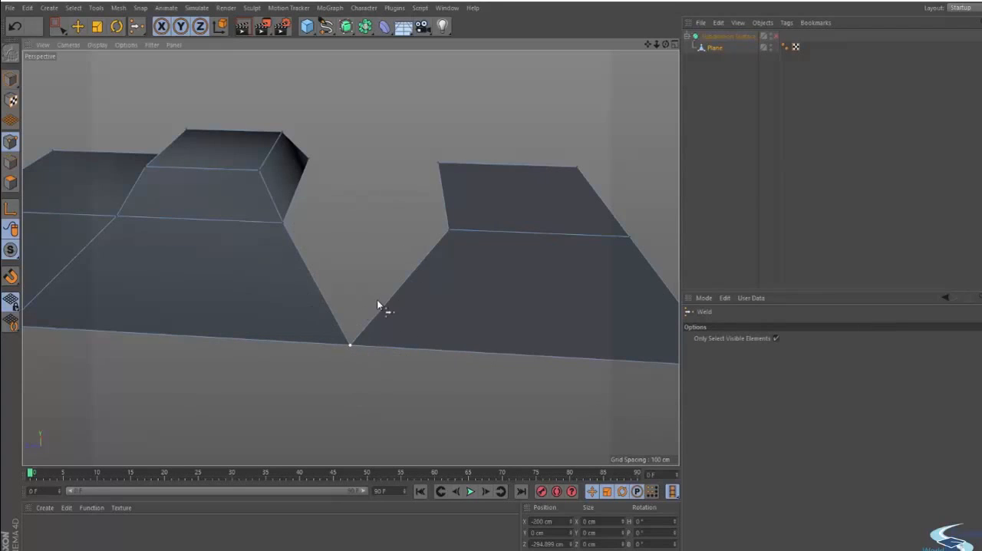
key("ctrl+z")
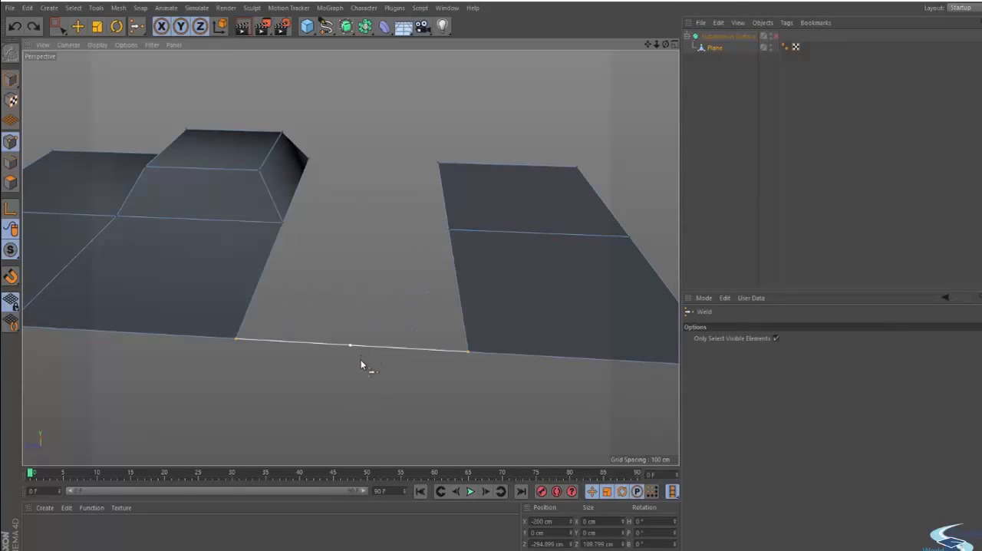
- Try welding the two front points onto the detached strip's corner, undo it, and weld them onto the raised piece's corner instead
left_click(470, 353)
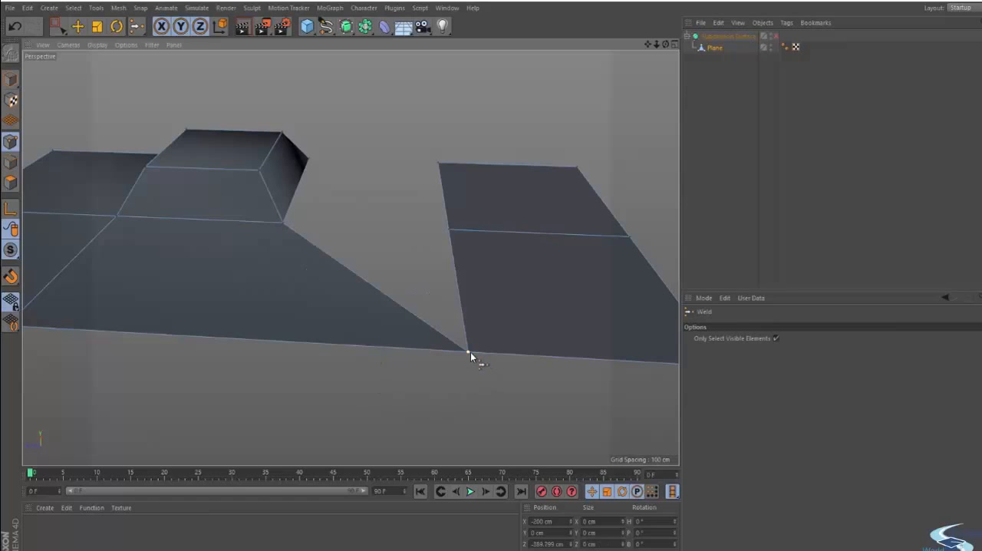
key("ctrl+z")
left_click(235, 339)
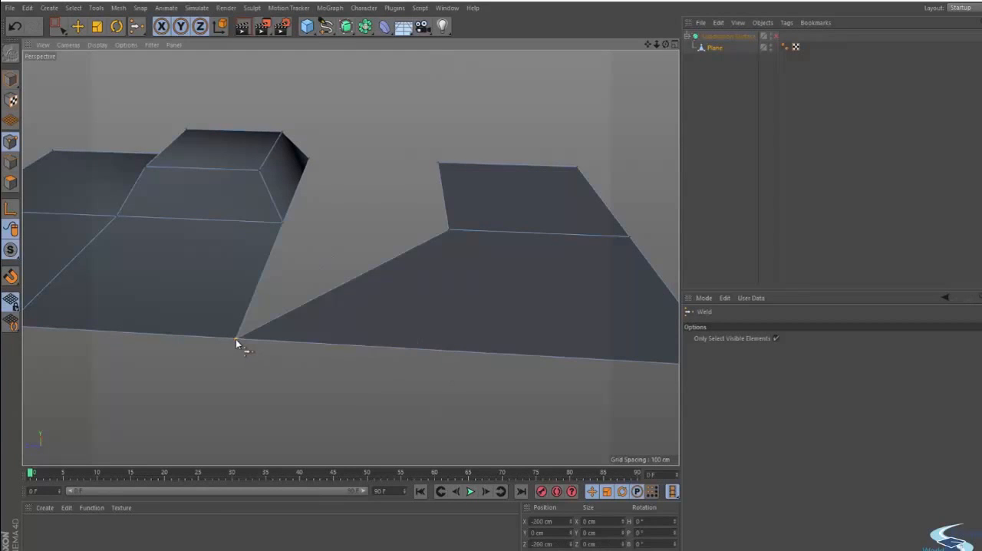
- Select the two middle points facing each other across the gap and weld them onto the raised piece's point
left_click_drag(299, 329, 354, 344, "alt")
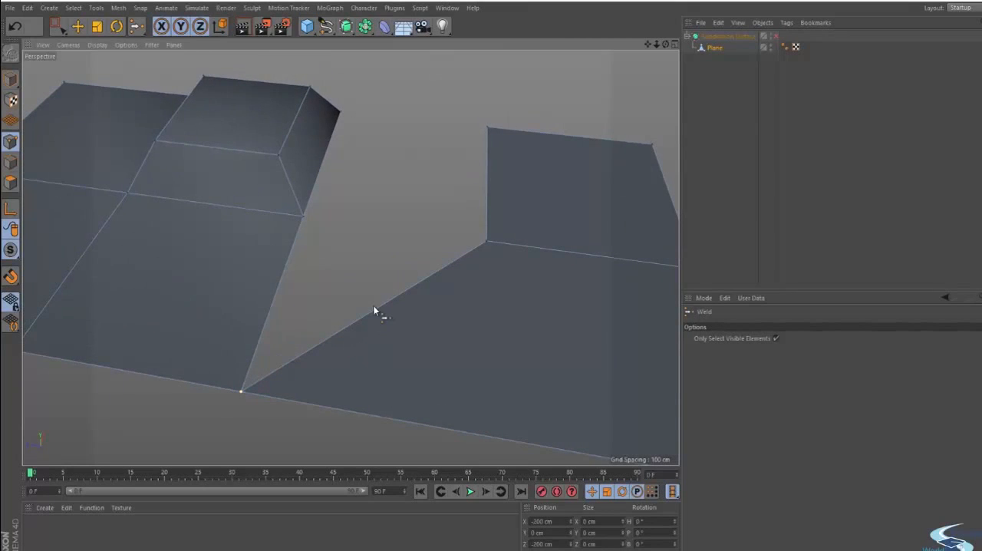
left_click_drag(394, 306, 370, 293, "alt")
key("0")
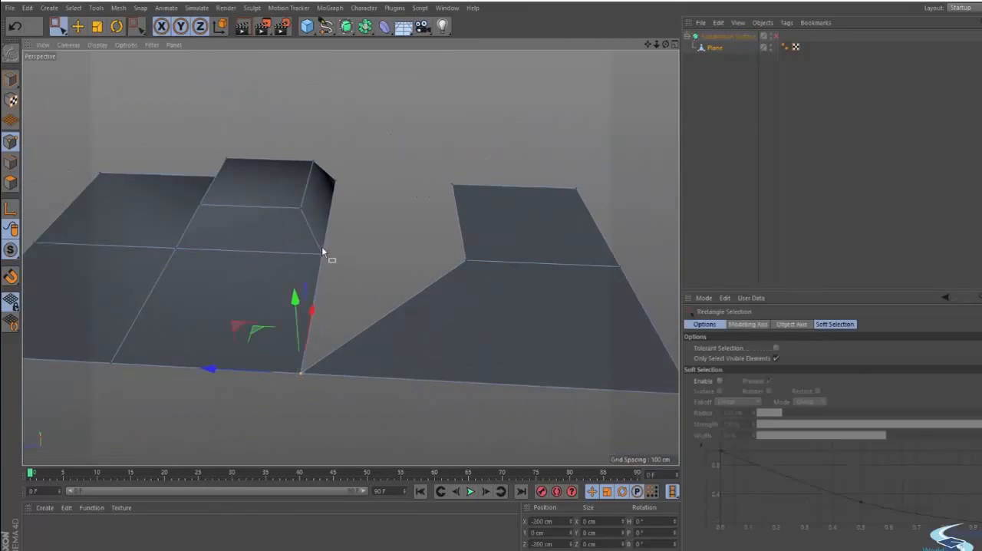
left_click_drag(299, 232, 529, 287)
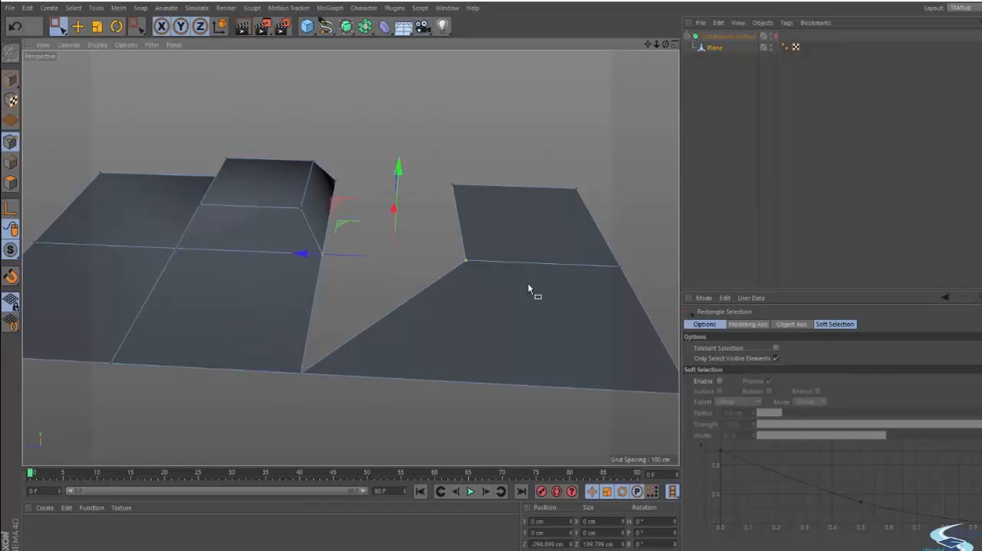
key("space")
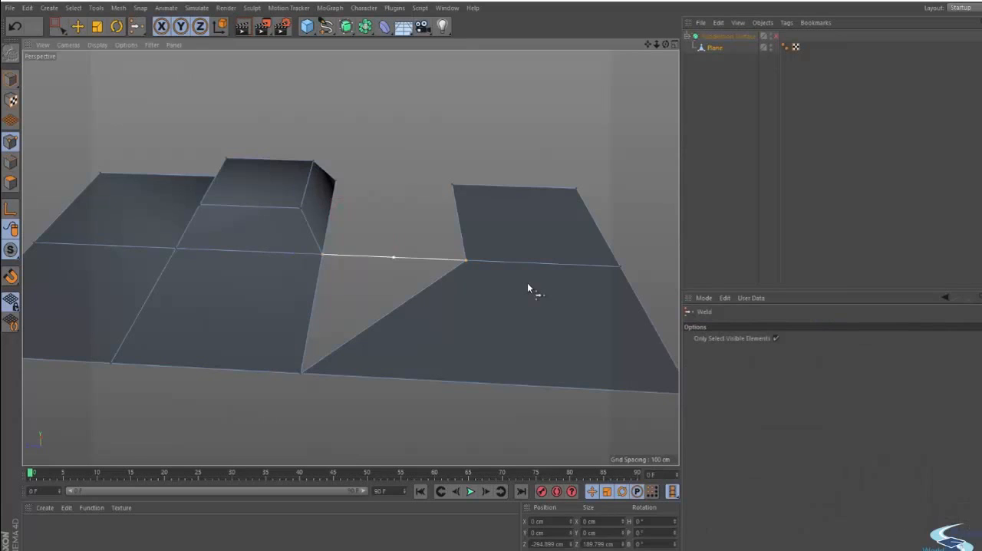
left_click(322, 256)
- Weld the last pair of points at the back of the gap onto the raised piece, and return to the Move tool
scroll(343, 225, "up", 3)
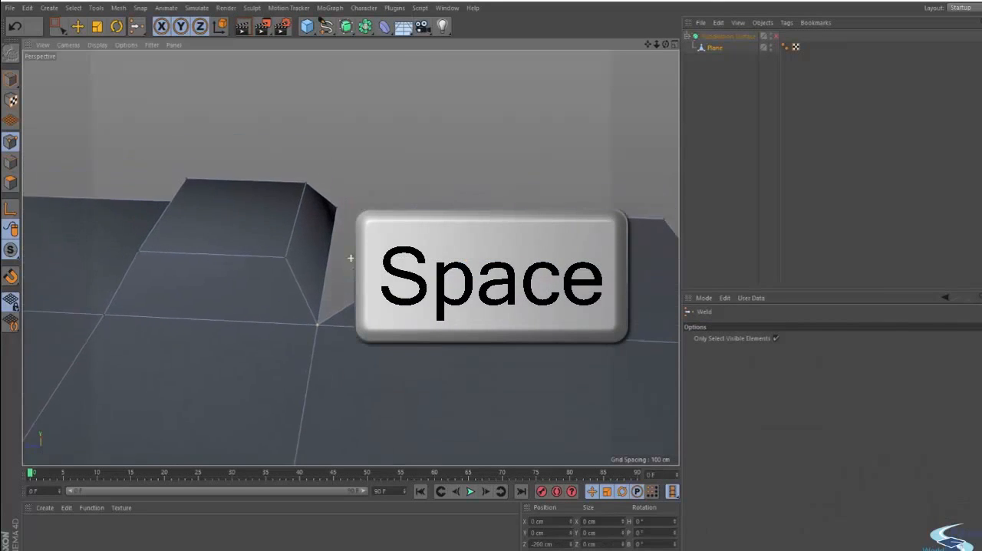
key("space")
key("space")
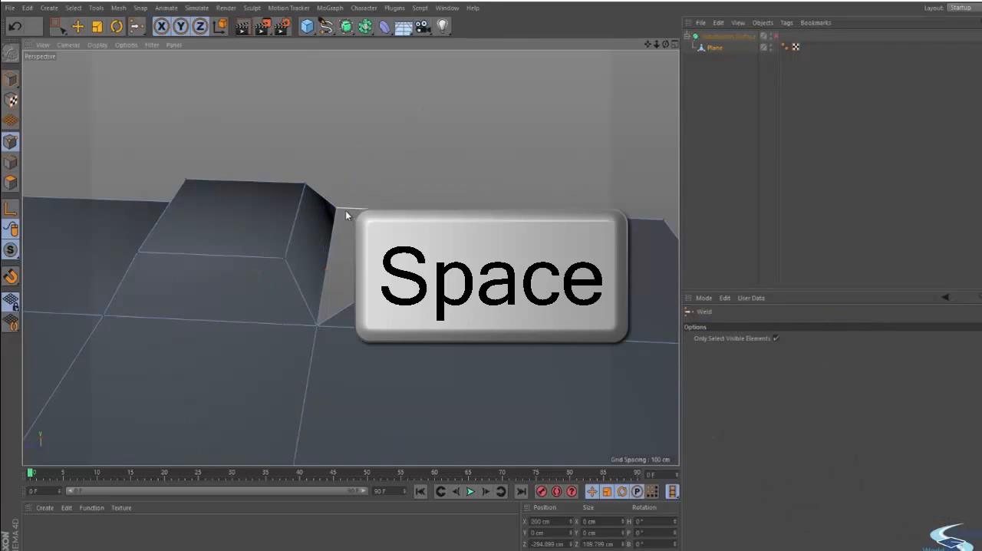
left_click_drag(344, 215, 392, 206, "alt")
key("e")
left_click(413, 178)
scroll(373, 217, "down", 2)
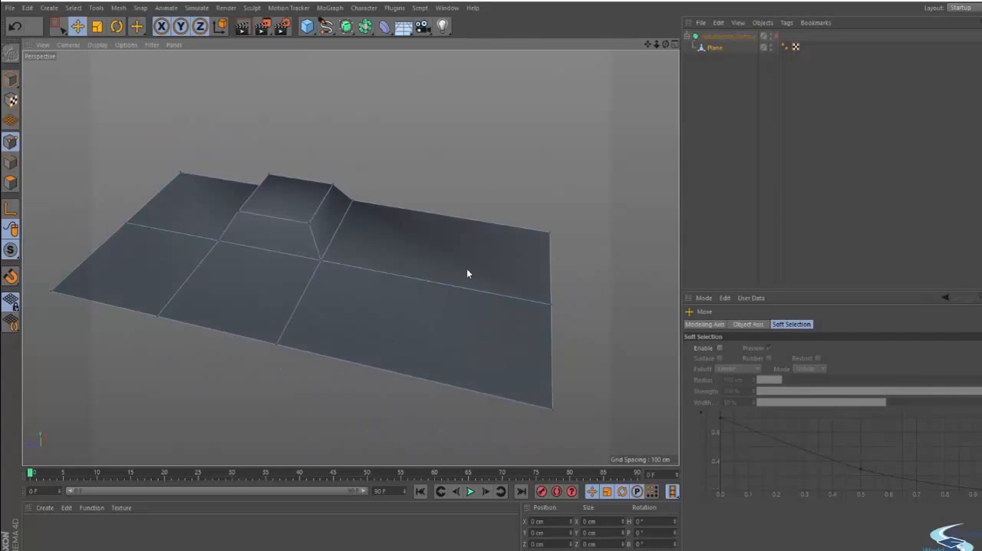
- Undo the point welds to reopen the gap, and clear the point selection
key("ctrl+z")
key("ctrl+z")
key("ctrl+z")
key("ctrl+z")
key("ctrl+z")
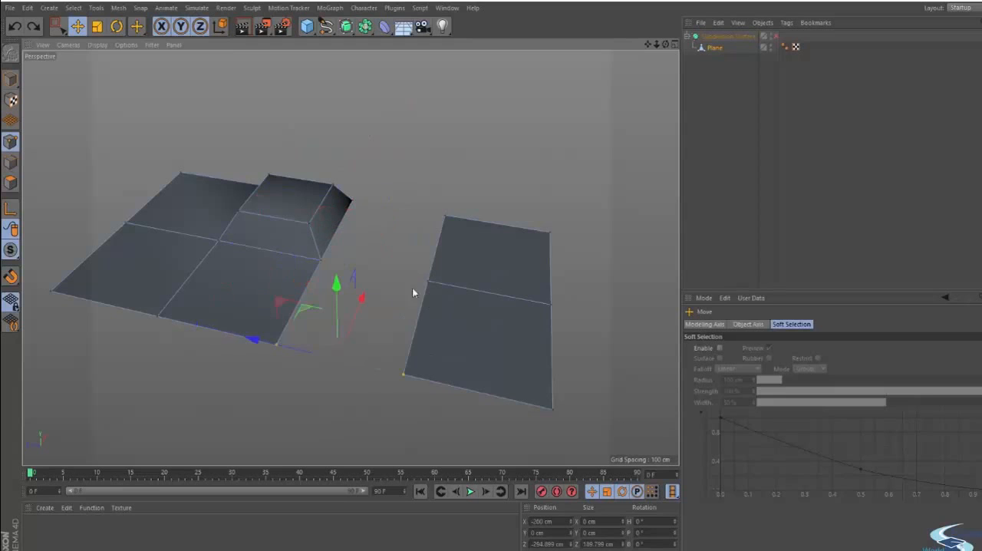
left_click(392, 242)
mouse_move(429, 307)
left_mouse_down("alt")
mouse_move(388, 307)
mouse_move(430, 300)
mouse_move(421, 314)
mouse_move(429, 321)
left_mouse_up("alt")
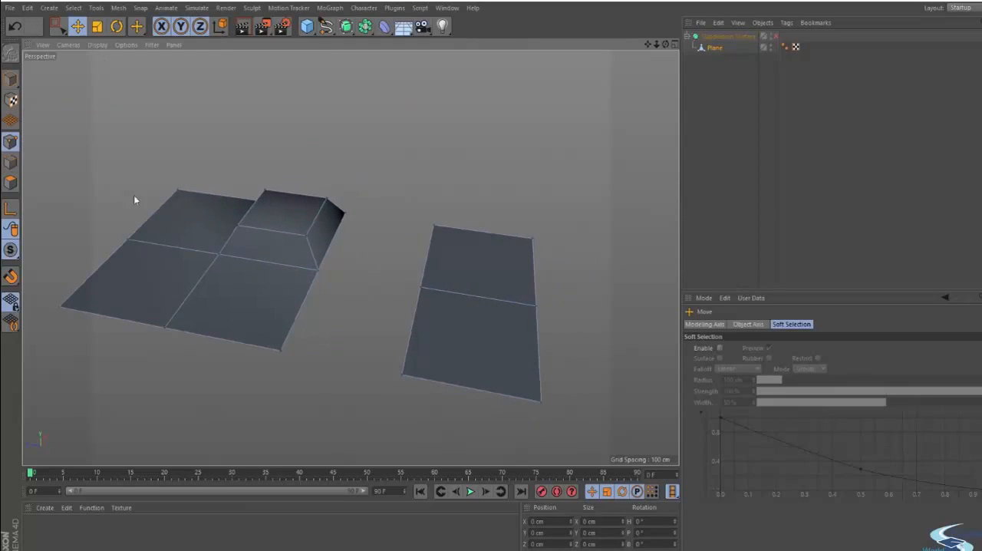
- In edge mode, bridge the two facing back edges with a polygon beside the raised corner
left_click(12, 164)
left_click(374, 291)
right_click_drag(373, 294, 427, 272, "alt")
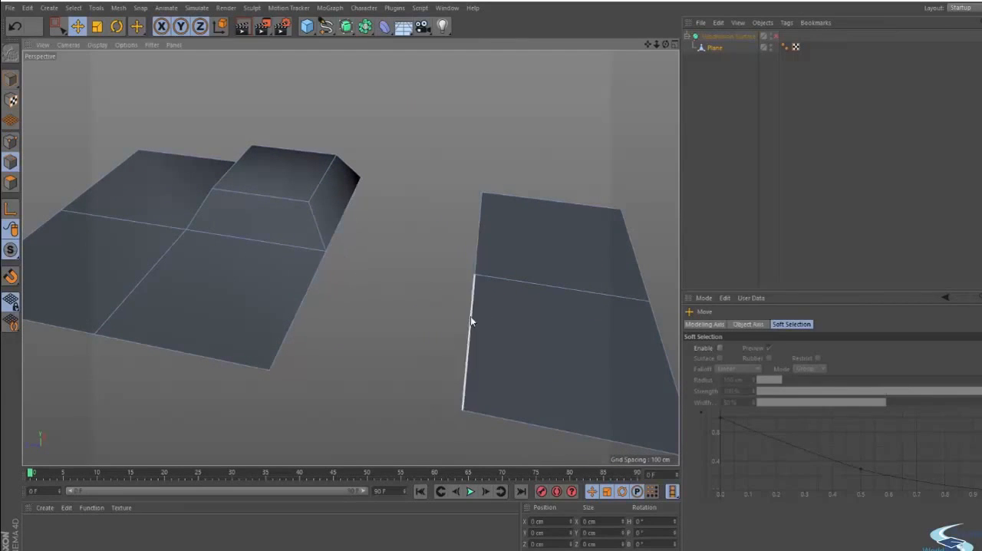
right_click(394, 210)
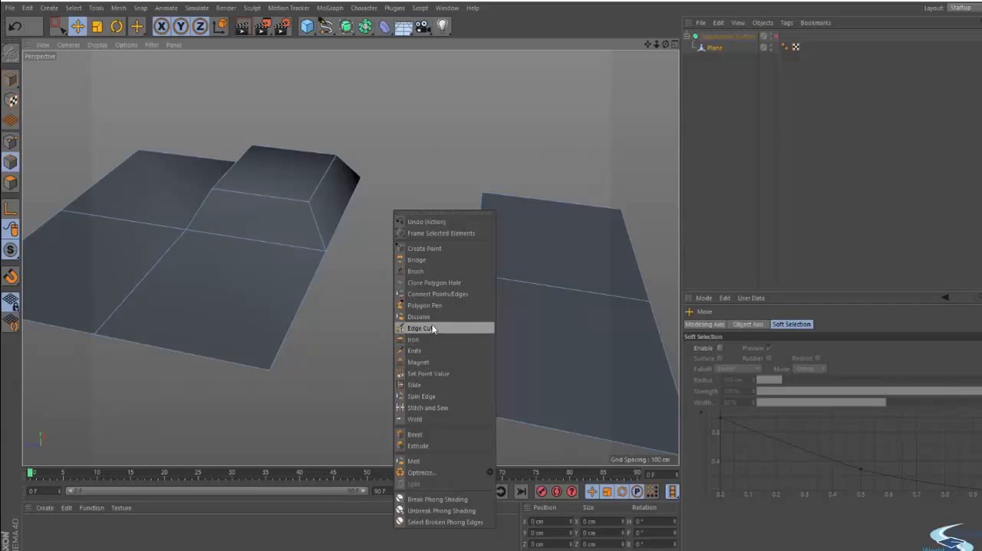
left_click(434, 260)
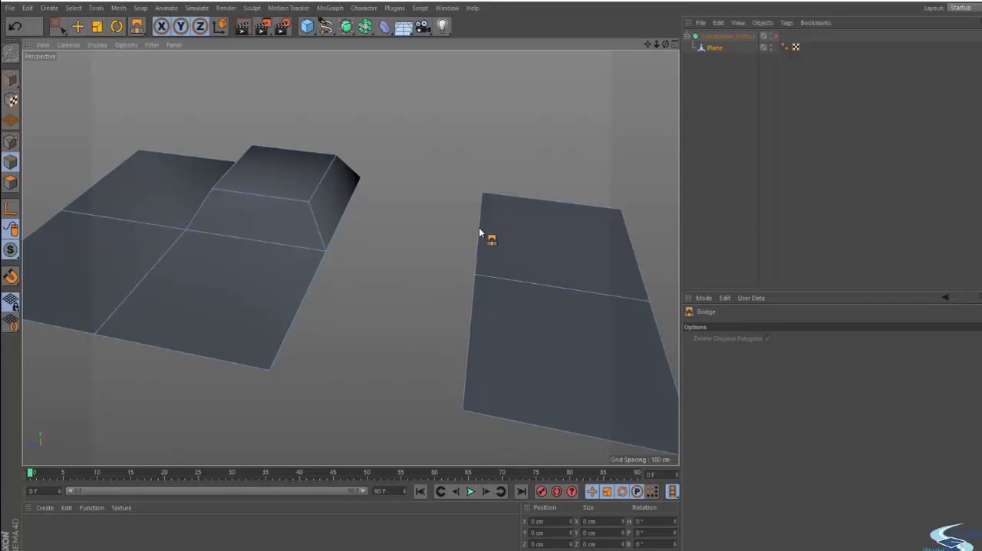
left_click_drag(479, 227, 495, 245, "alt")
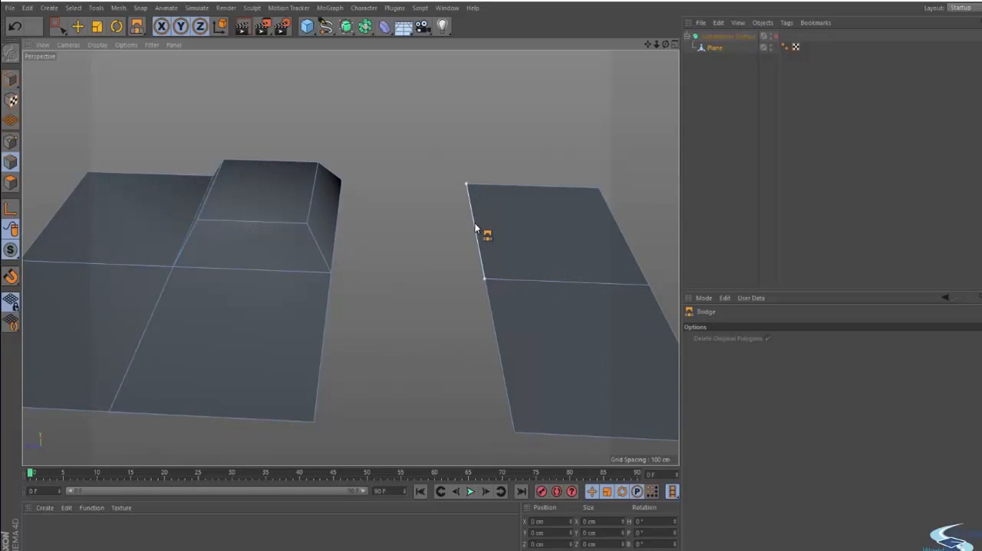
left_click_drag(474, 222, 339, 226)
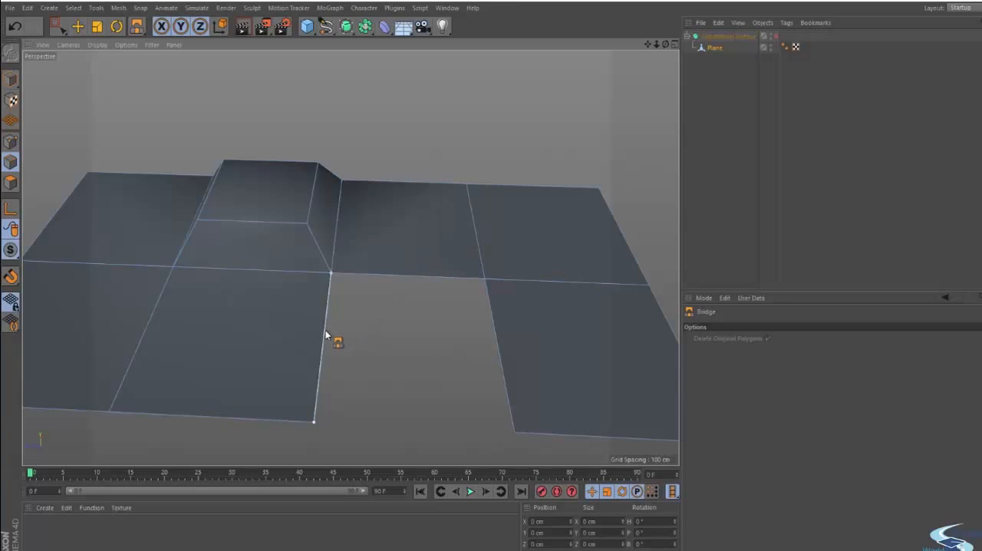
- Try bridging the front gap with two triangles and alternatively with a single quad, undoing both attempts
left_click_drag(326, 334, 425, 310)
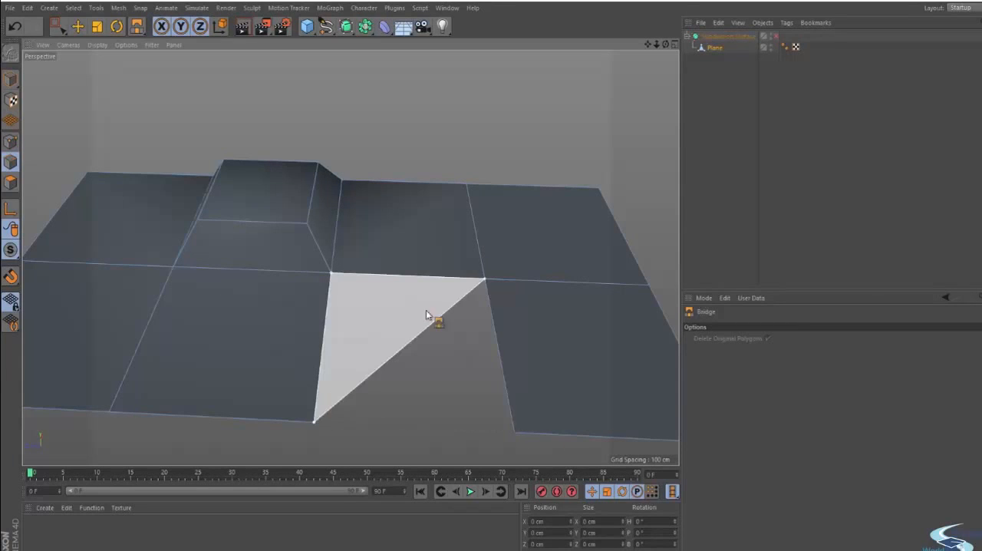
left_click_drag(408, 276, 408, 277)
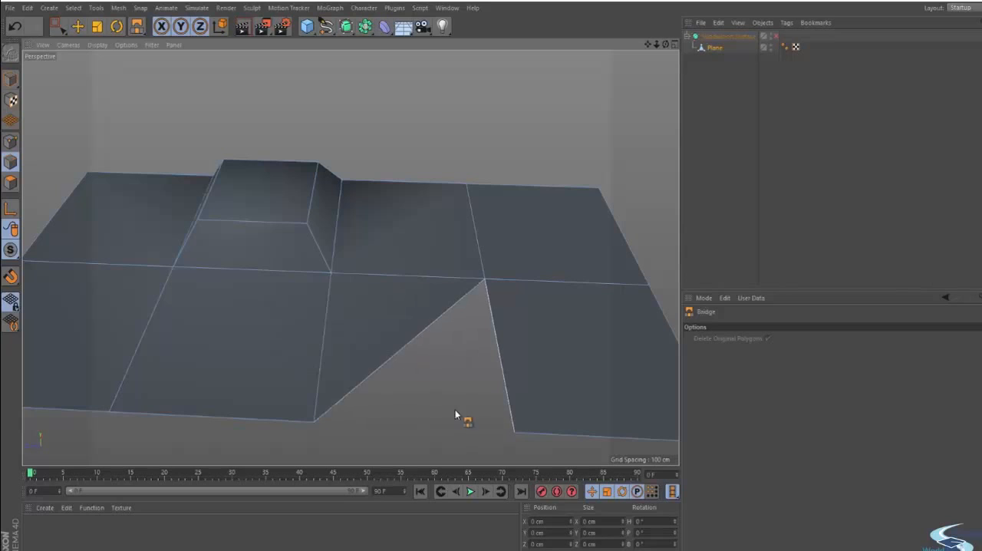
left_click_drag(426, 327, 493, 335)
key("ctrl+z")
key("ctrl+z")
left_click_drag(345, 343, 488, 349)
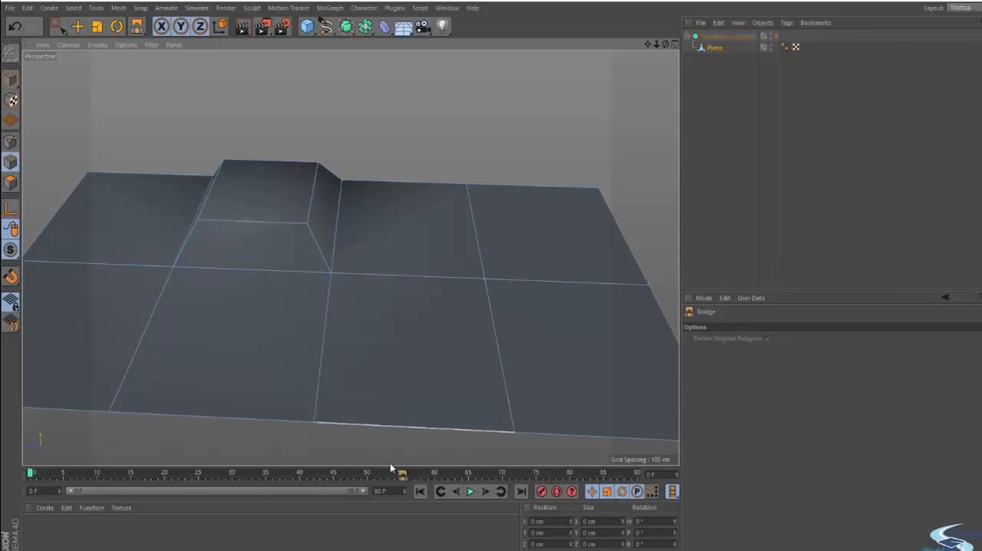
key("ctrl+z")
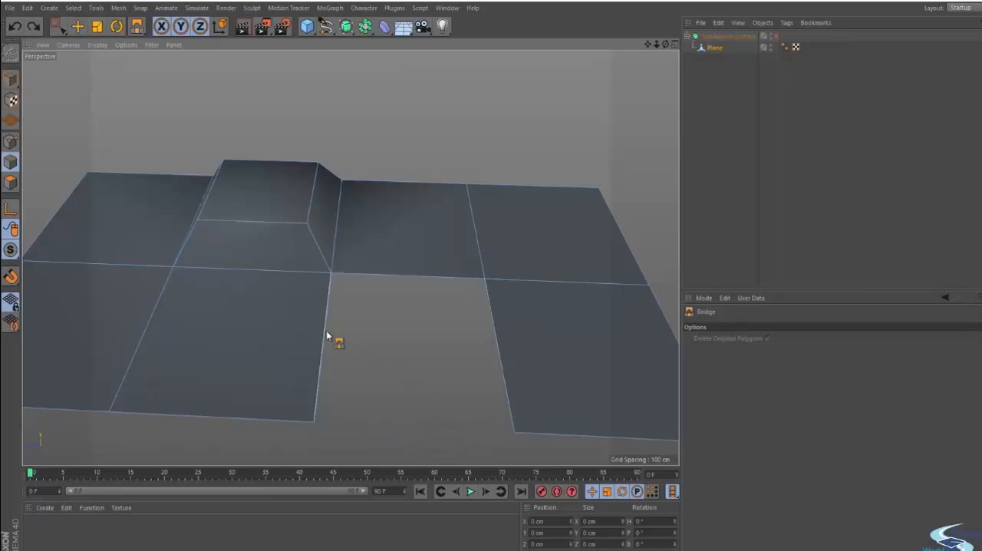
- Bridge the remaining front gap with two triangular polygons, and return to the Move tool
left_click_drag(331, 335, 439, 393)
key("e")
left_click_drag(431, 328, 420, 303, "alt")
scroll(381, 271, "down", 3)
left_click_drag(361, 388, 332, 382, "alt")
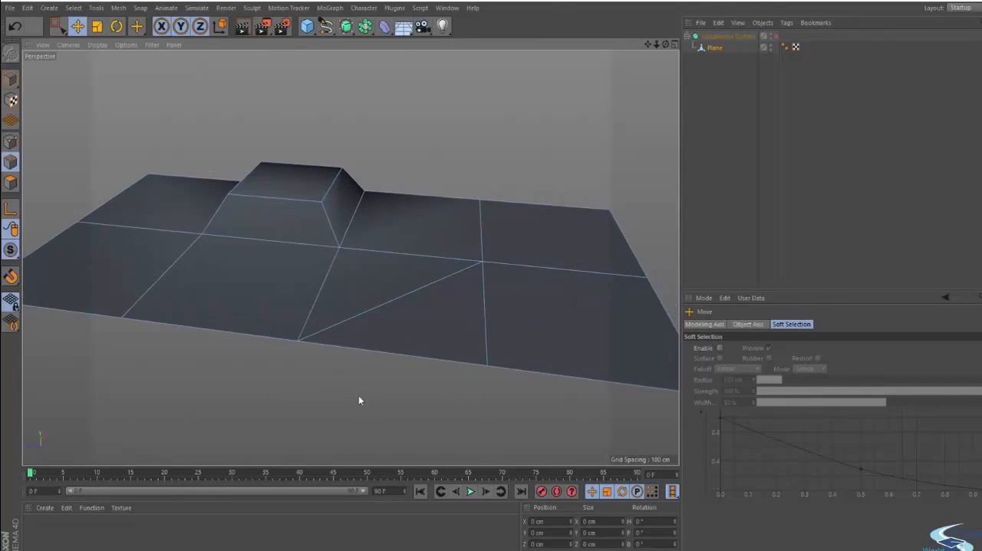
- Select the diagonal edge across the bridged front gap and dissolve it to merge the two triangles
left_click(406, 296)
left_click_drag(311, 390, 450, 379, "alt")
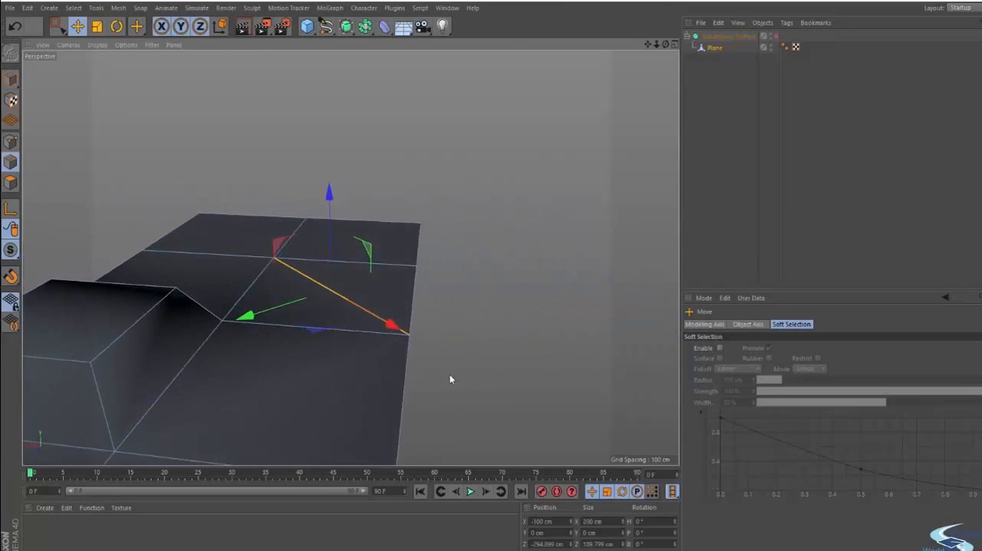
right_click(461, 300)
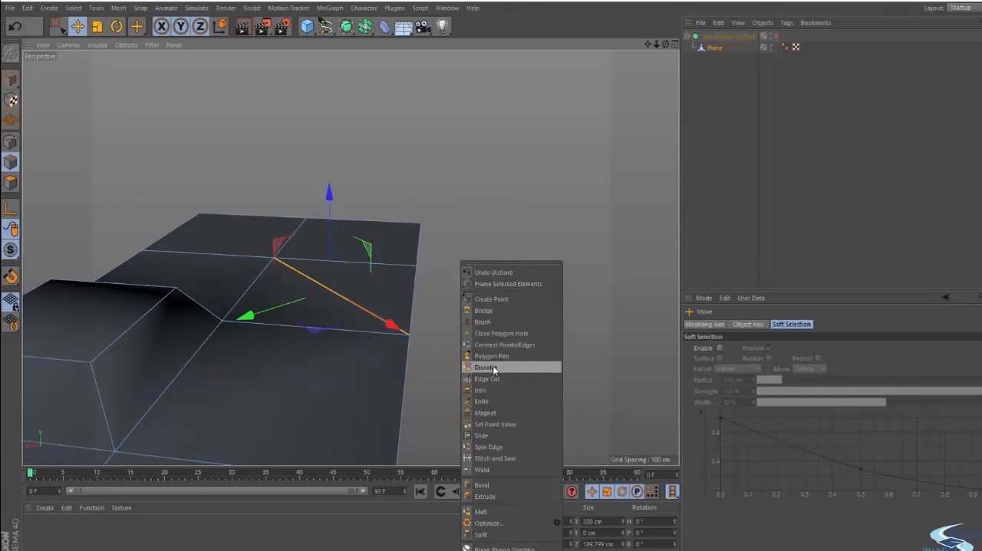
left_click(492, 369)
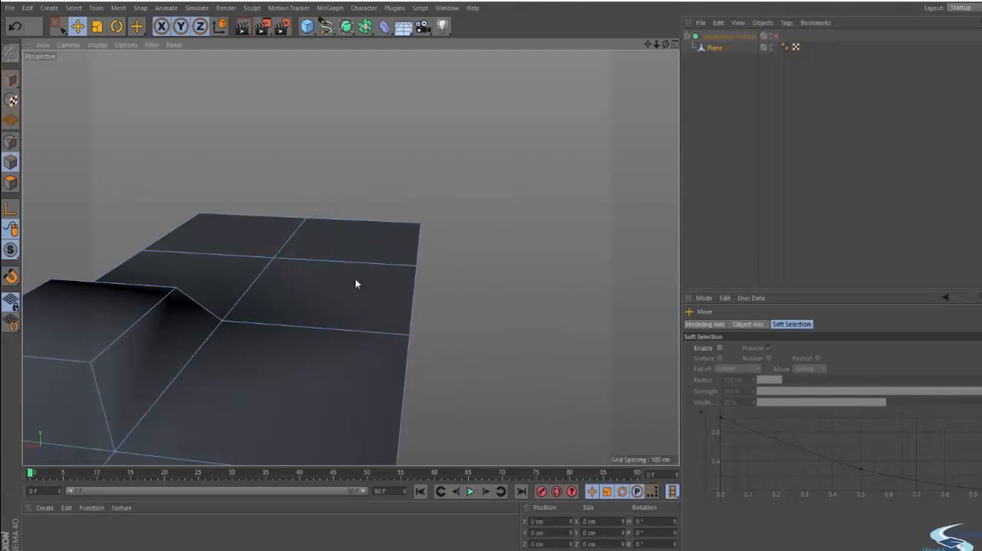
- Try deleting the diagonal edge instead of dissolving it, and undo the deletion
left_click_drag(355, 281, 268, 340, "alt")
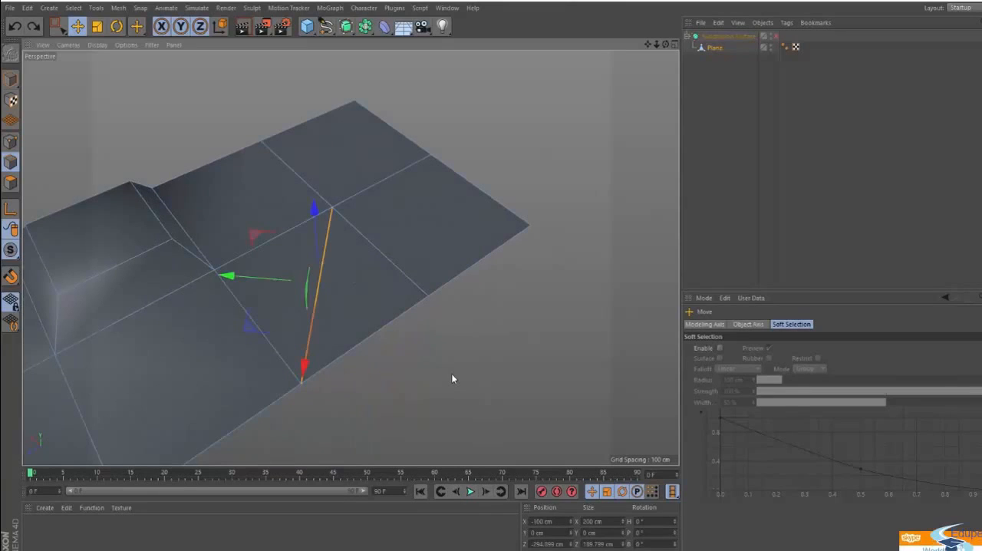
key("Delete")
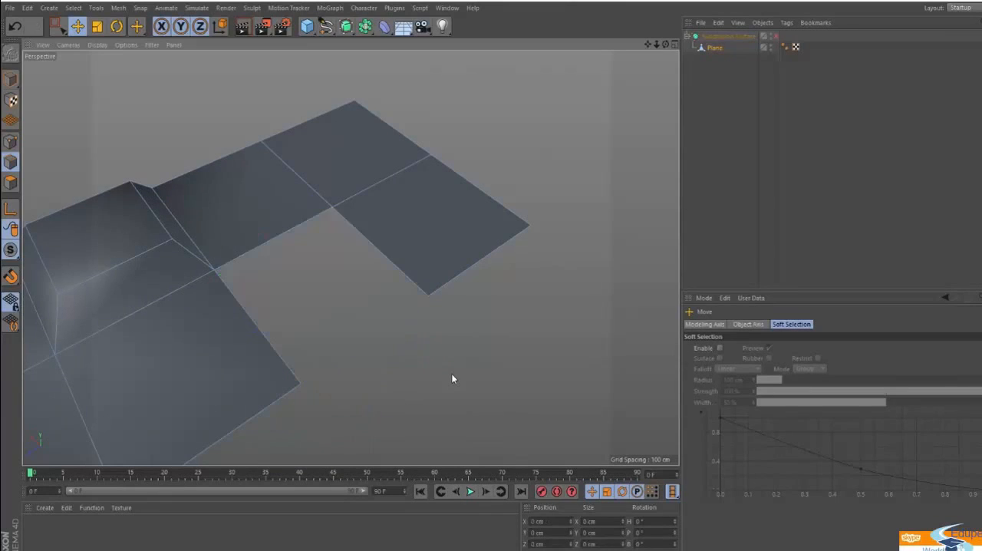
key("ctrl+z")
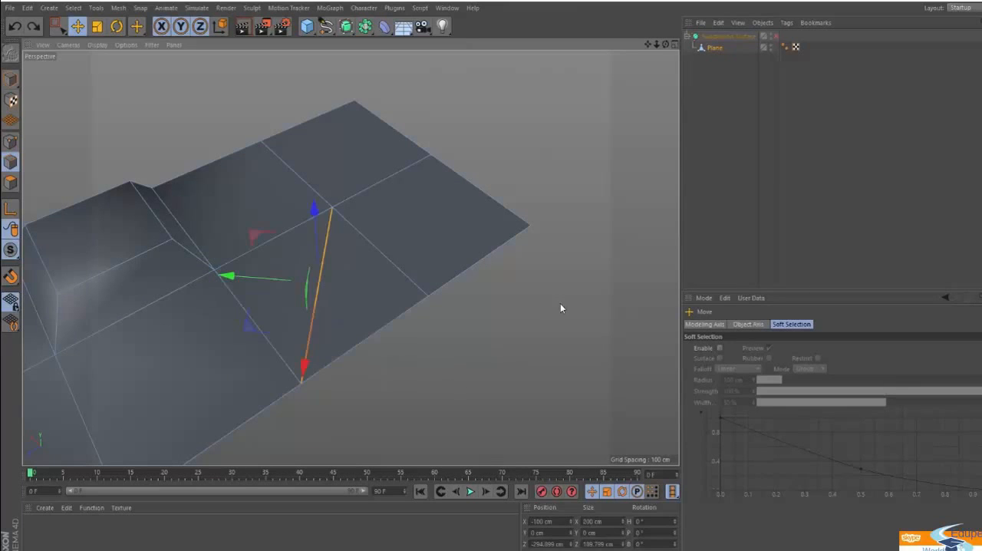
- Dissolve the diagonal edge between the two bridged triangles, merging them into a single four-sided polygon
right_click(553, 304)
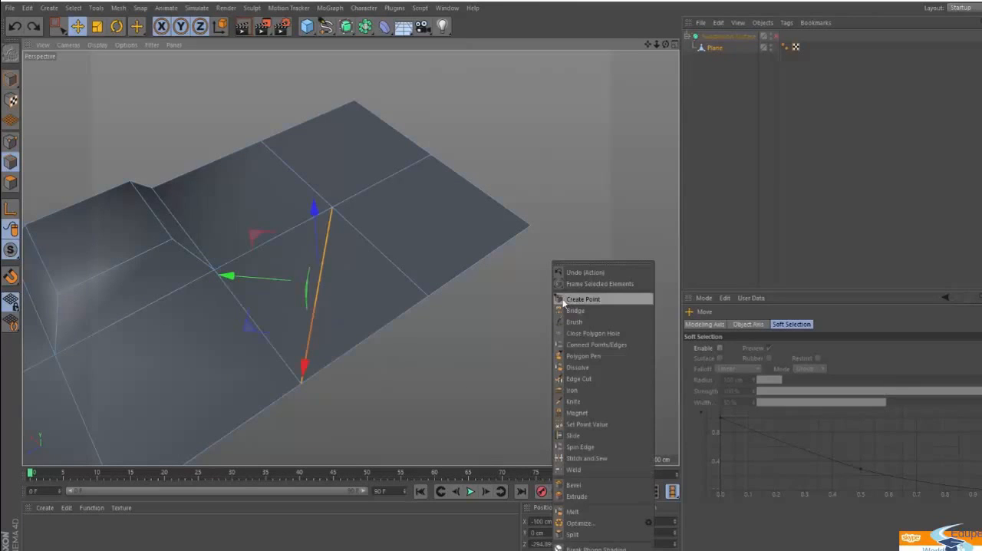
left_click(583, 367)
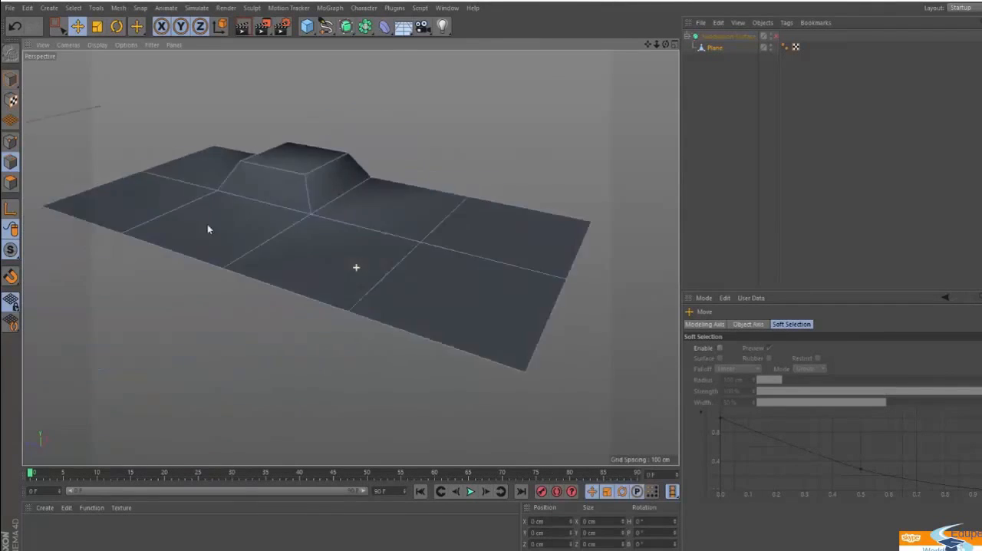
left_click_drag(208, 228, 886, 161, "alt")
left_click_drag(351, 225, 348, 225, "alt")
right_click_drag(337, 223, 325, 226, "alt")
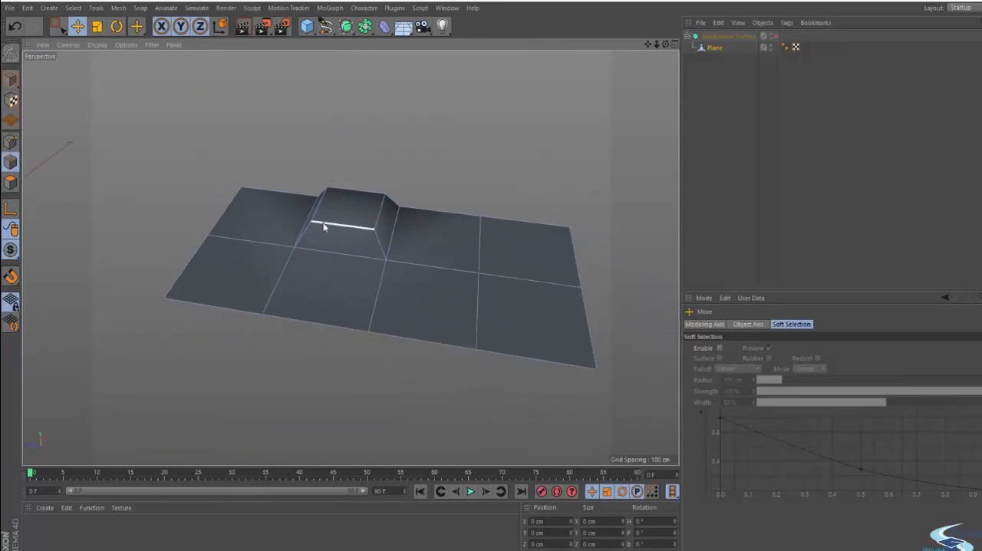
middle_click_drag(280, 278, 231, 305, "alt")
left_click_drag(261, 298, 283, 315, "alt")
right_click_drag(295, 299, 315, 286, "alt")
left_click_drag(314, 290, 273, 293, "alt")
left_click_drag(377, 316, 354, 314, "alt")
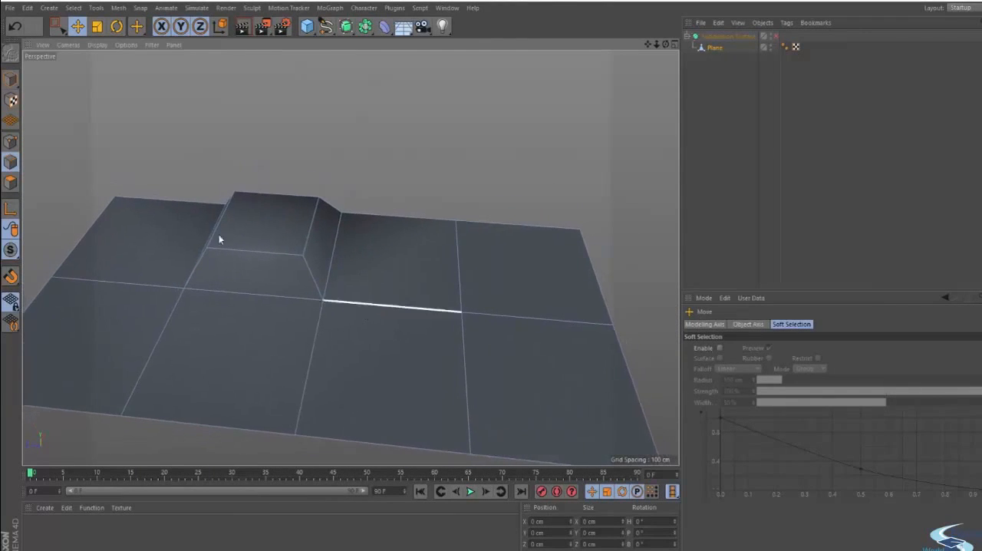
- In polygon mode, select the three flat polygons that form an L around the raised block's corner
left_click(10, 183)
left_click_drag(184, 217, 281, 296, "alt")
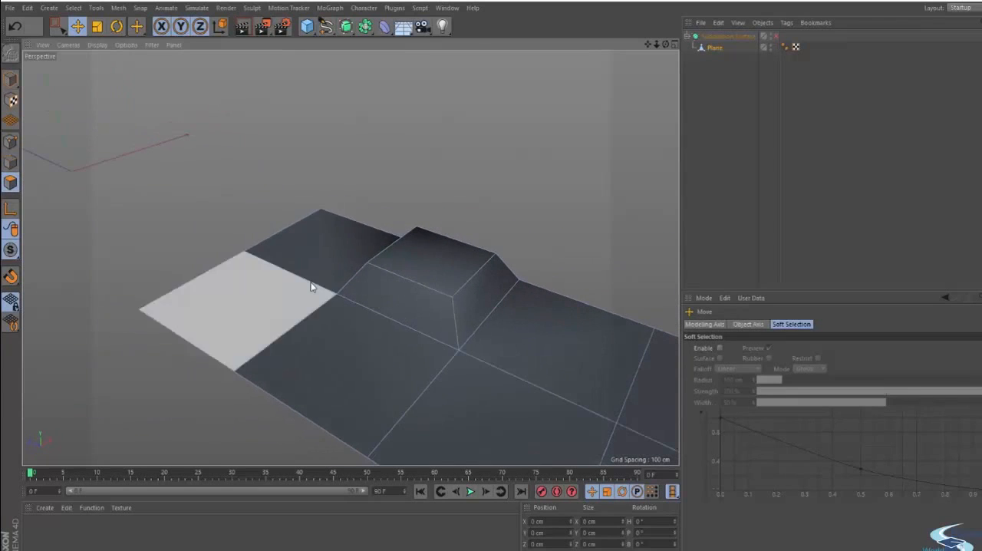
left_click_drag(381, 342, 276, 277, "alt")
left_click(254, 256)
left_click(234, 307, "shift")
left_click(355, 324, "shift")
left_click_drag(305, 370, 369, 358, "alt")
middle_click_drag(322, 356, 463, 257, "alt")
left_click_drag(464, 261, 444, 261, "alt")
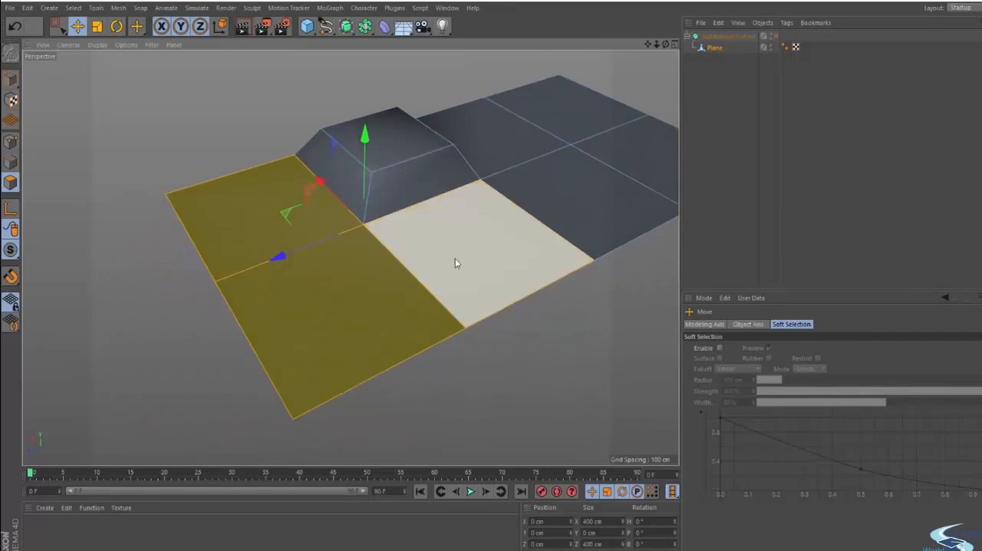
- Try an Extrude Inner with an offset of about 28.8 cm on the three selected polygons, and undo it
right_click(471, 238)
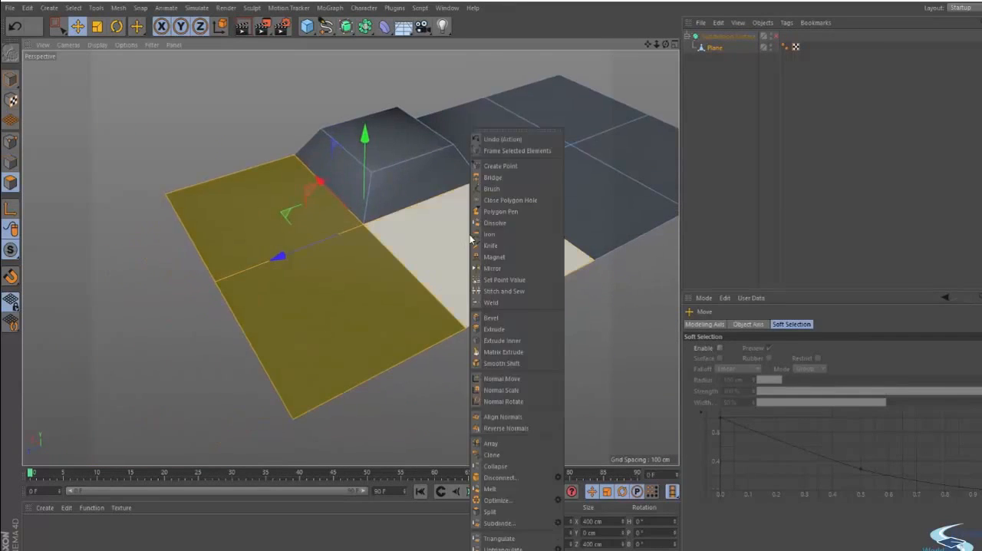
left_click(490, 342)
left_click(492, 295, "shift")
left_click_drag(492, 295, 514, 295)
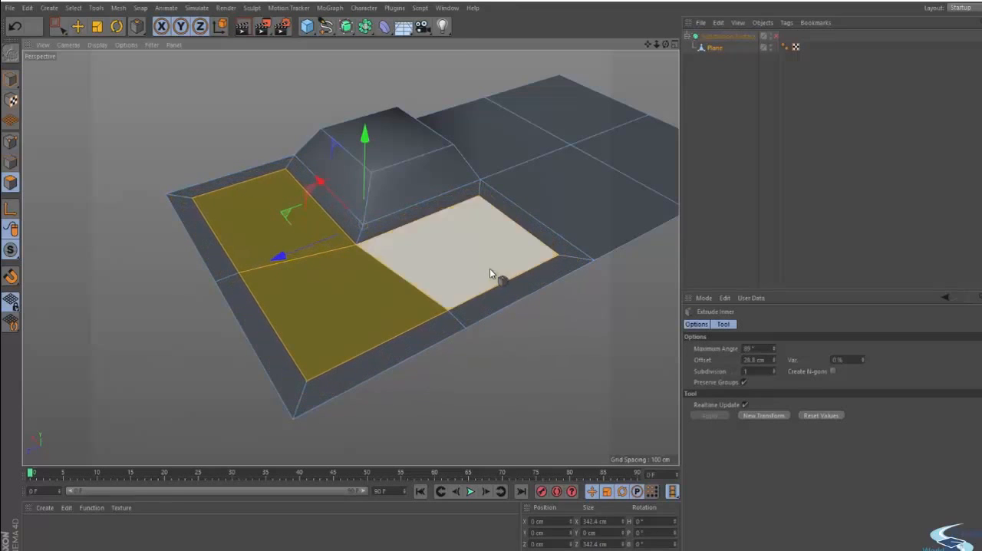
left_click_drag(448, 263, 457, 315, "alt")
key("ctrl+z")
- Try Extrude Inner with offsets of about 23.9 cm and 35.1 cm on the same polygons, undoing both attempts
mouse_move(477, 257)
left_mouse_down()
mouse_move(528, 258)
mouse_move(494, 258)
left_mouse_up()
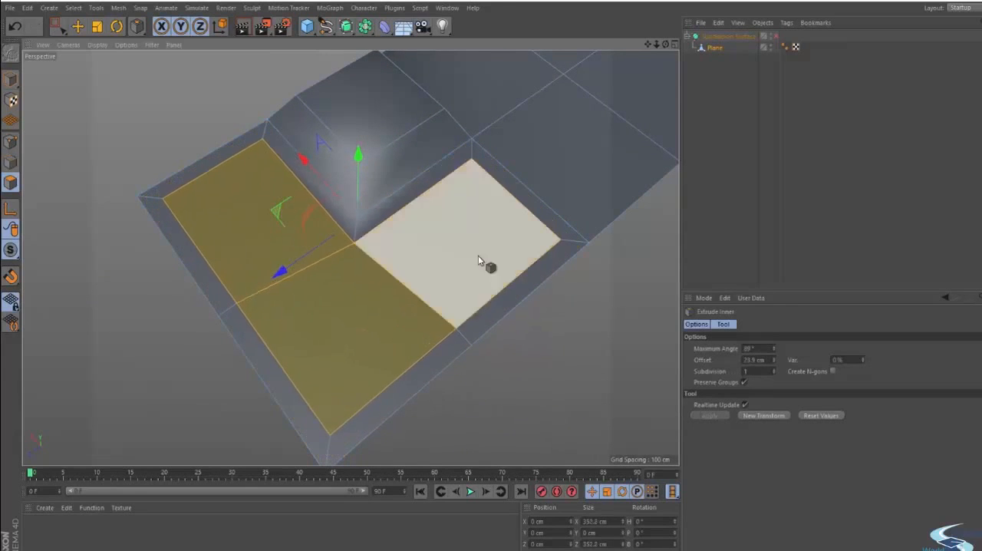
key("ctrl+z")
left_click_drag(563, 244, 539, 302, "alt")
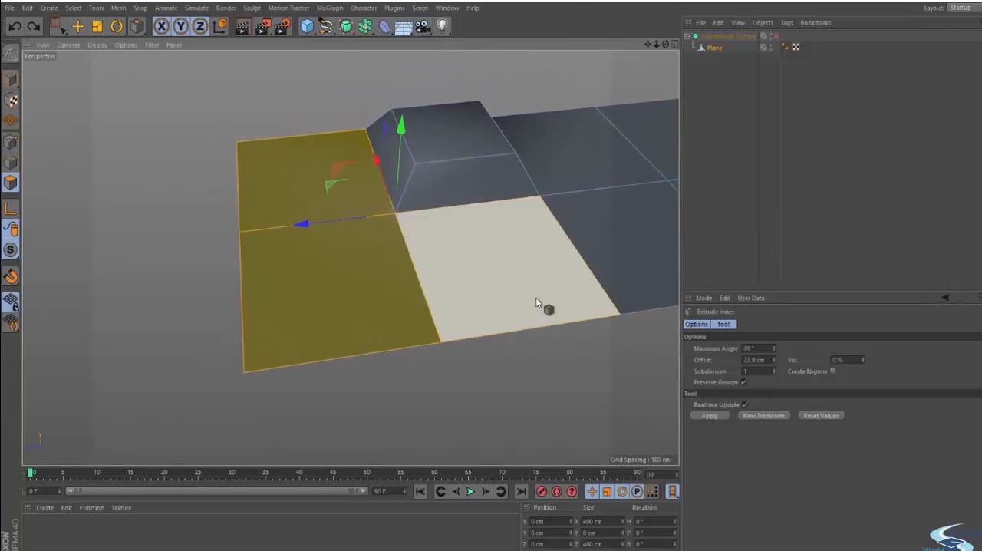
left_click_drag(539, 264, 564, 264)
key("ctrl+z")
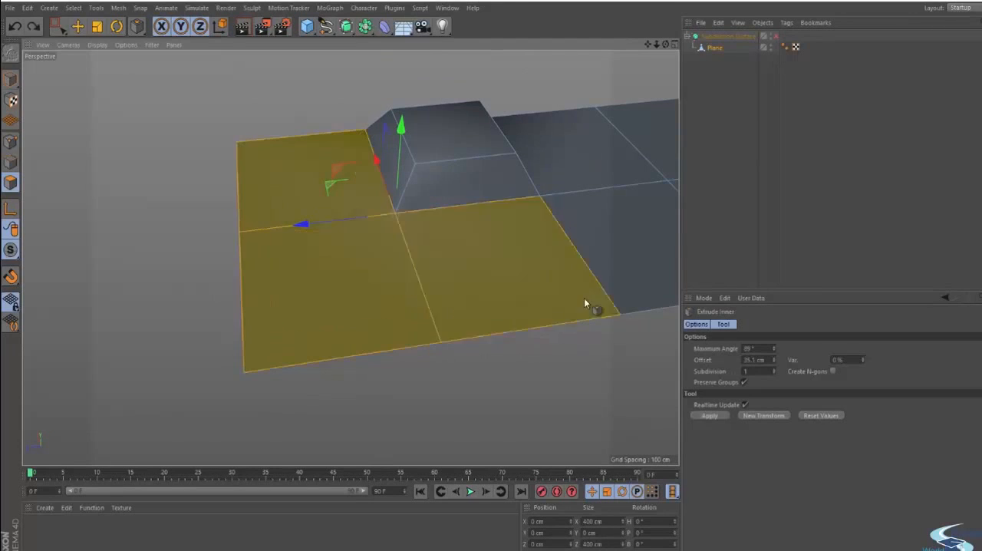
- Reselect the three L-shaped polygons beside the block and inset them about 59 cm with Extrude Inner
key("e")
left_click(576, 372)
left_click(476, 318)
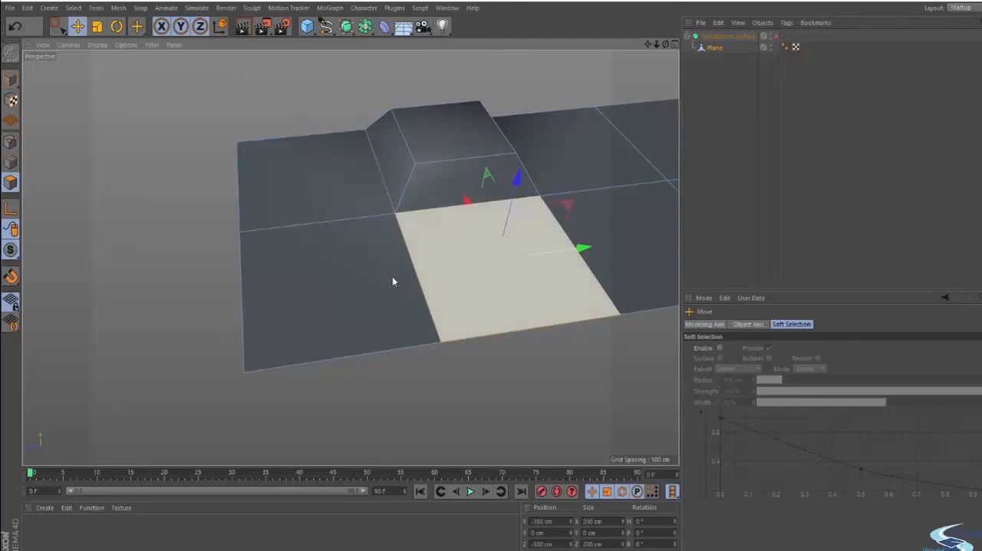
left_click(361, 244, "shift")
key("i")
left_click_drag(376, 242, 488, 238)
- Raise the inset L-shaped polygons about 40 cm along the Y axis with the Move tool, and clear the selection
key("e")
left_click_drag(425, 207, 527, 192, "alt")
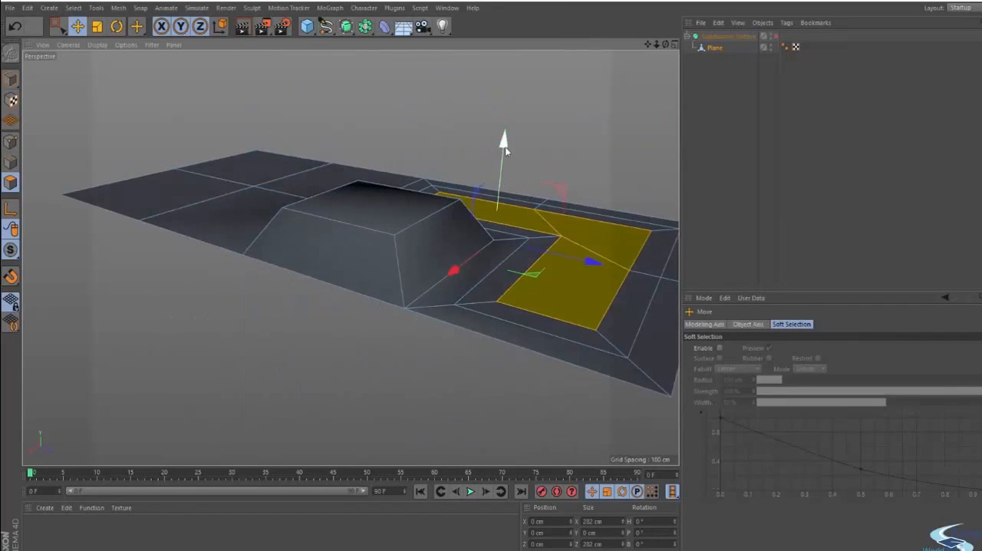
left_click_drag(504, 158, 601, 137)
left_click(601, 136)
mouse_move(498, 215)
left_mouse_down("alt")
mouse_move(576, 327)
mouse_move(652, 264)
mouse_move(690, 201)
left_mouse_up("alt")
left_click_drag(537, 215, 441, 269, "alt")
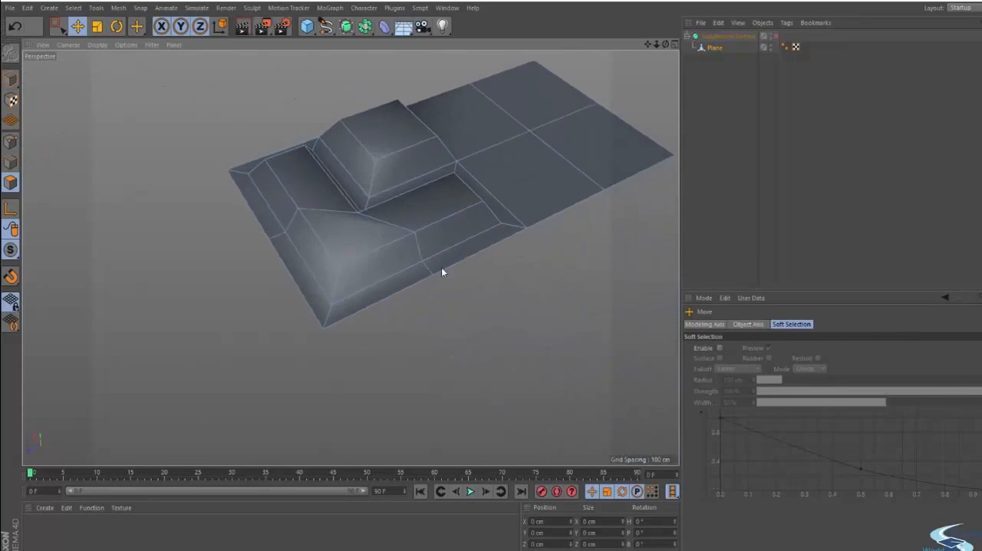
right_click_drag(351, 257, 501, 245, "alt")
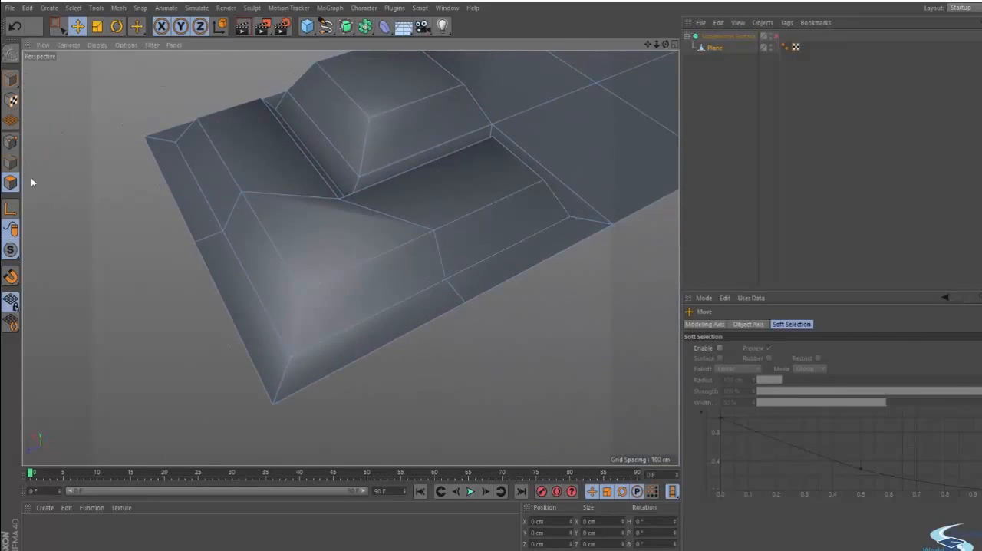
- In edge mode, examine the edges running down both outer slopes of the raised L shape
left_click(11, 162)
left_click(440, 255)
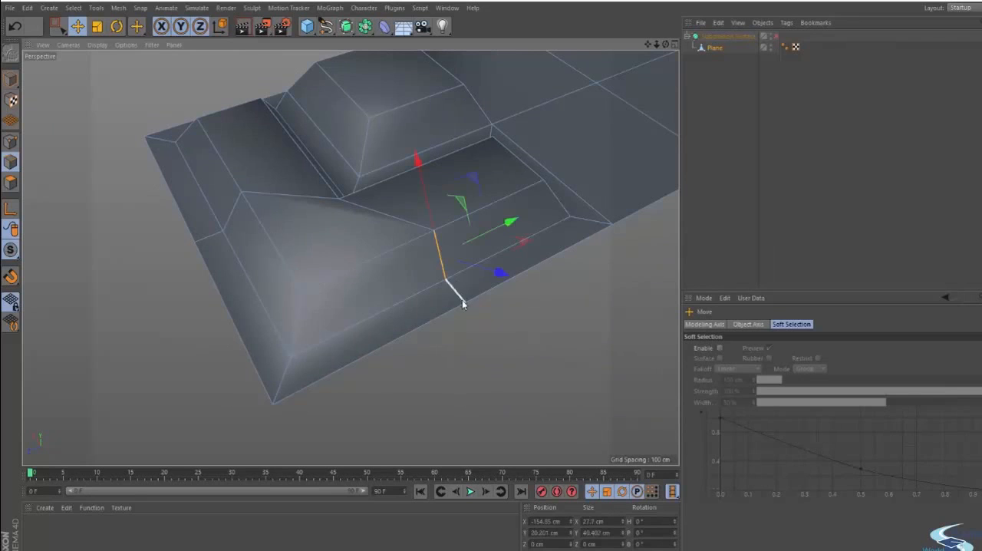
left_click_drag(461, 300, 310, 282, "alt")
left_click(290, 173)
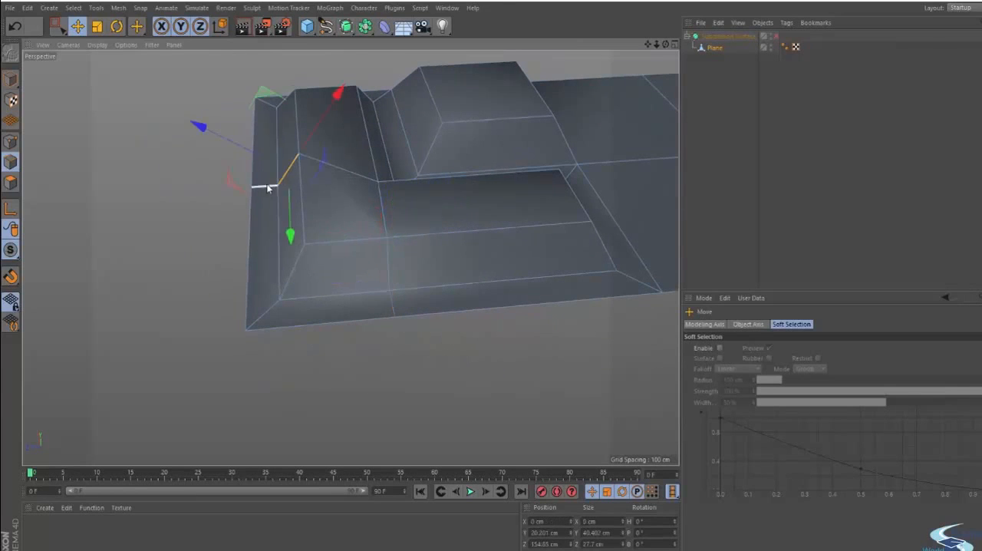
left_click_drag(265, 83, 362, 177)
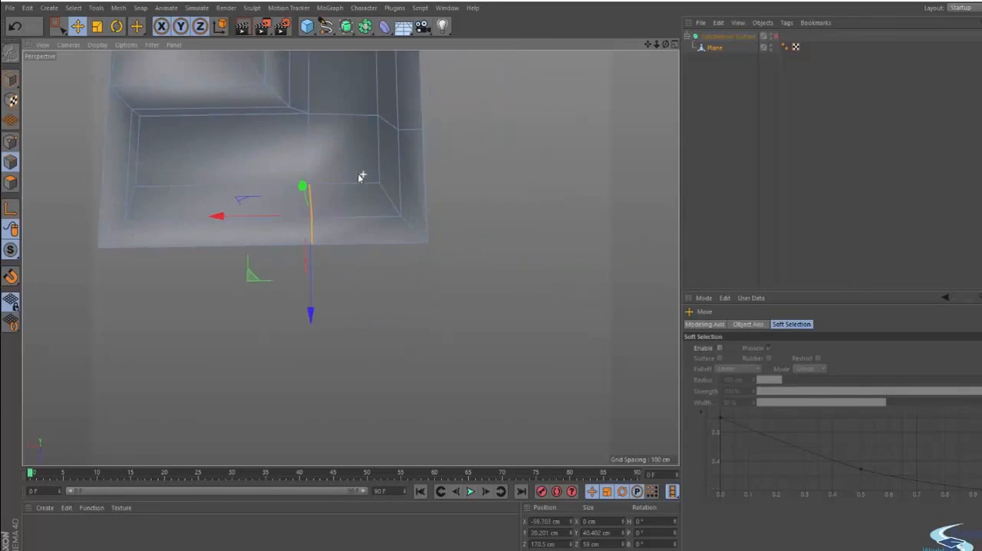
middle_click_drag(361, 177, 402, 284, "alt")
left_click(521, 226)
left_click_drag(458, 225, 289, 160, "alt")
right_click_drag(464, 164, 504, 158, "alt")
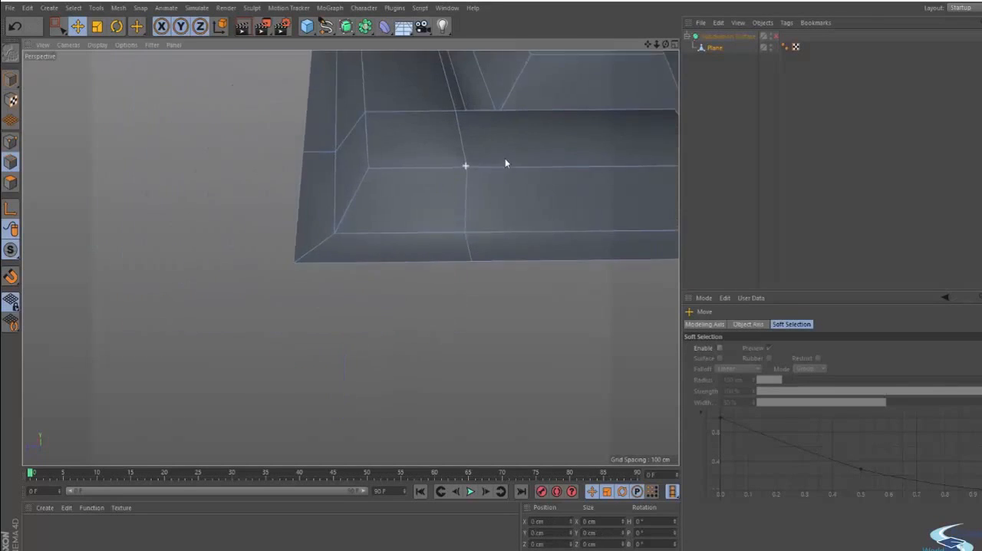
- Examine how the edges crossing the L shape's outer slope and border connect to its inner corner
middle_click_drag(436, 119, 415, 147, "alt")
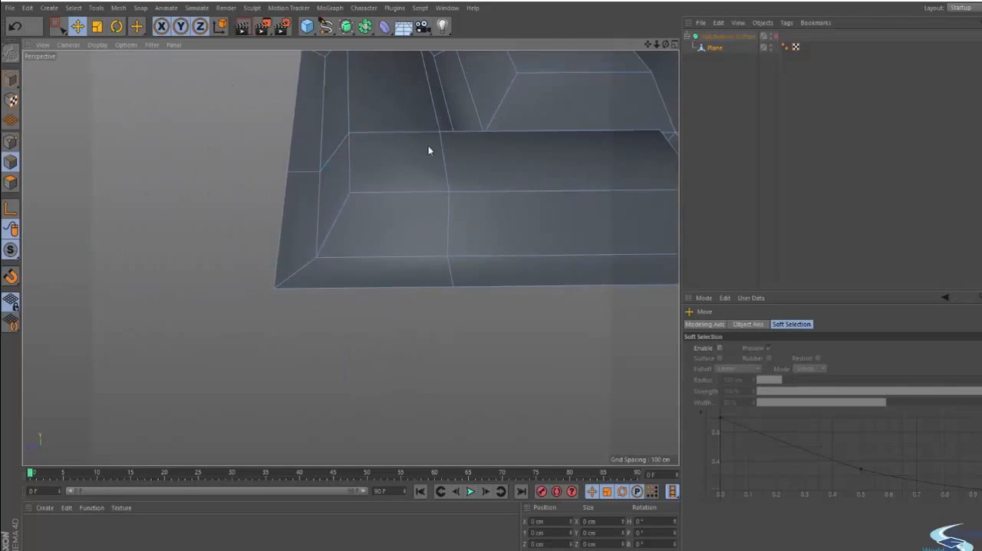
middle_click_drag(447, 170, 424, 202, "alt")
mouse_move(425, 202)
left_mouse_down("alt")
mouse_move(460, 307)
mouse_move(427, 265)
left_mouse_up("alt")
left_click(421, 293)
left_click(427, 262, "shift")
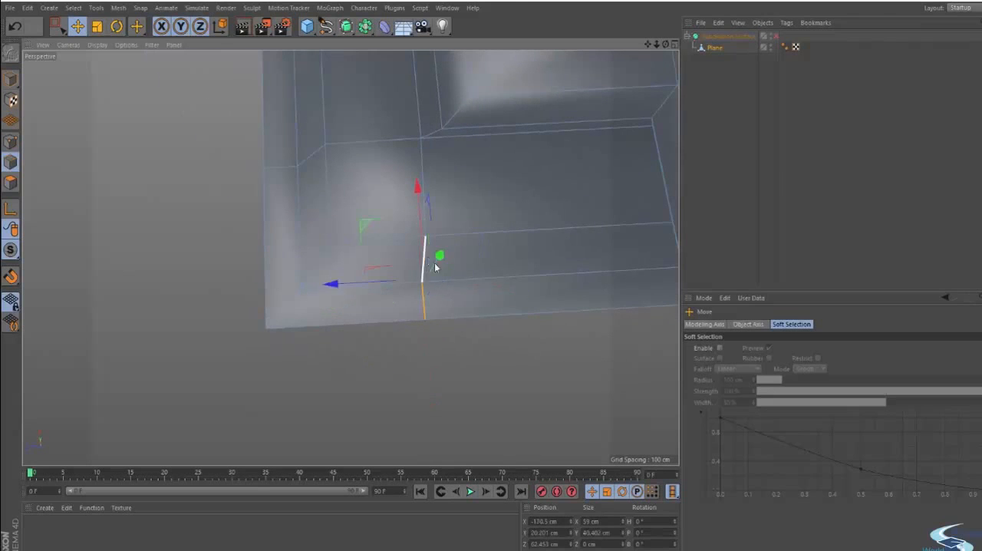
left_click_drag(366, 283, 370, 282)
left_click(495, 259)
right_click_drag(495, 260, 388, 267, "alt")
left_click_drag(388, 266, 447, 266, "alt")
right_click_drag(447, 265, 347, 275, "alt")
left_click_drag(347, 275, 411, 293, "alt")
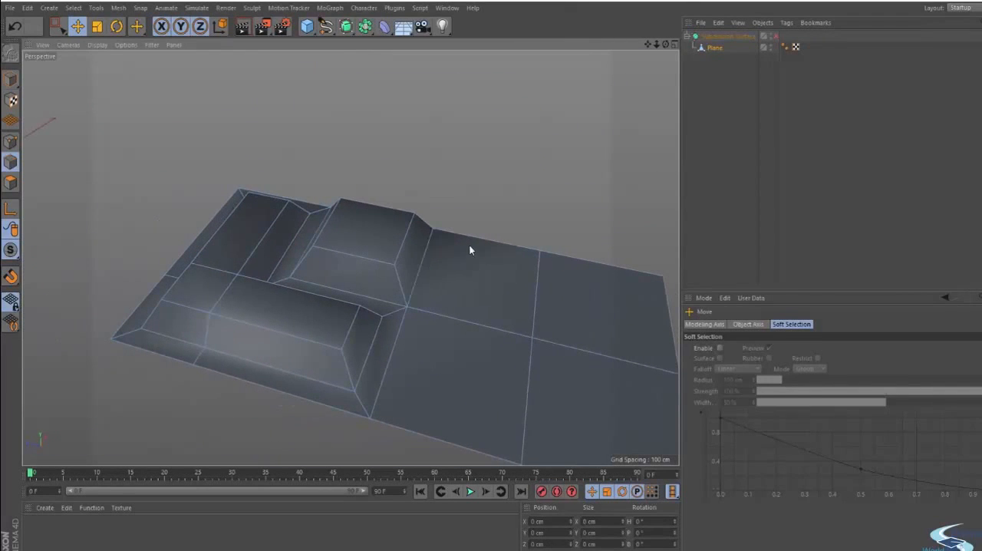
- Enable the Subdivision Surface, clear the object selection and preview-render the smoothed mesh in the viewport
left_click(776, 36)
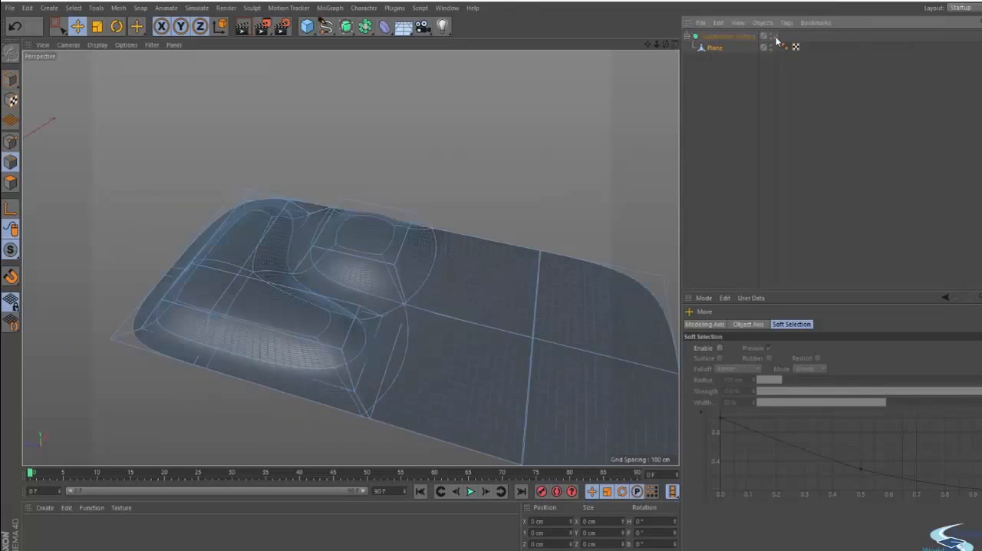
left_click(734, 103)
left_click_drag(344, 291, 340, 331, "alt")
scroll(340, 335, "down", 3)
key("ctrl+r")
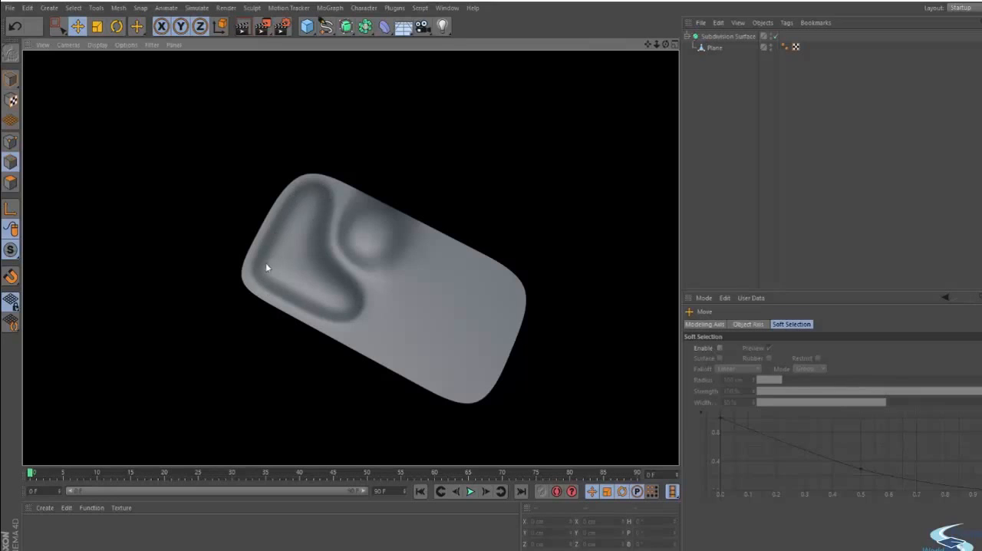
left_click(315, 202)
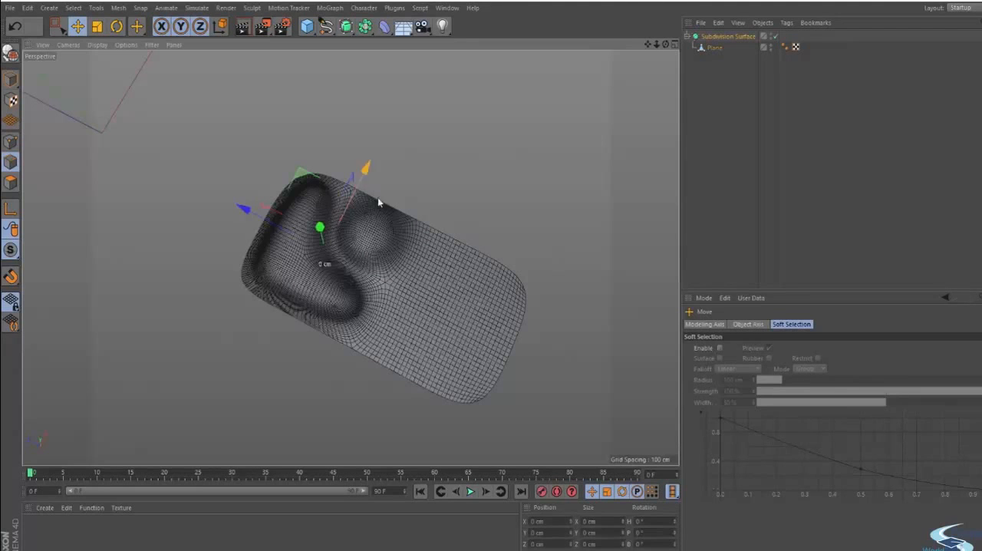
- Select the Plane and compare its control mesh with the smoothed result from several angles by toggling Subdivision Surface
left_click(712, 47)
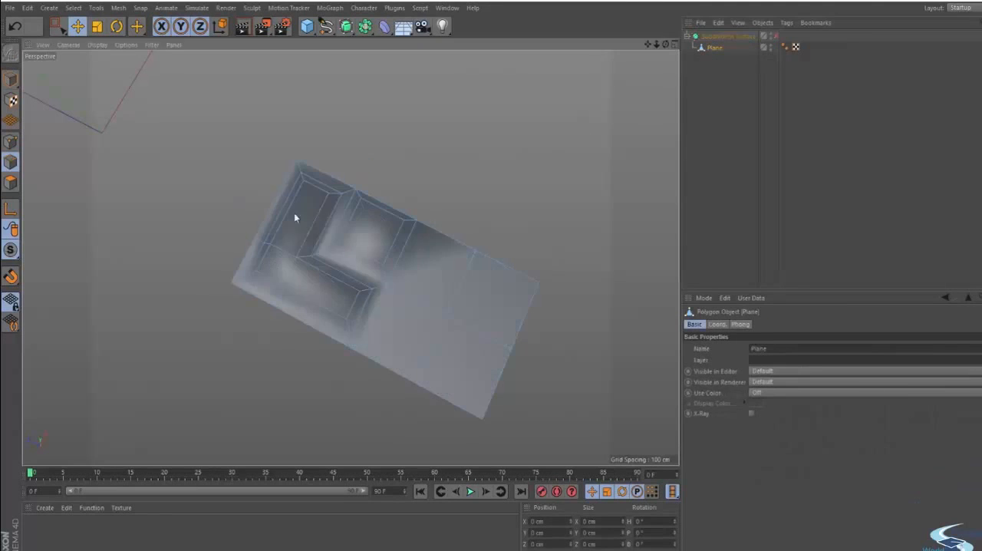
scroll(359, 161, "up", 4)
left_click_drag(359, 160, 470, 209, "alt")
key("q")
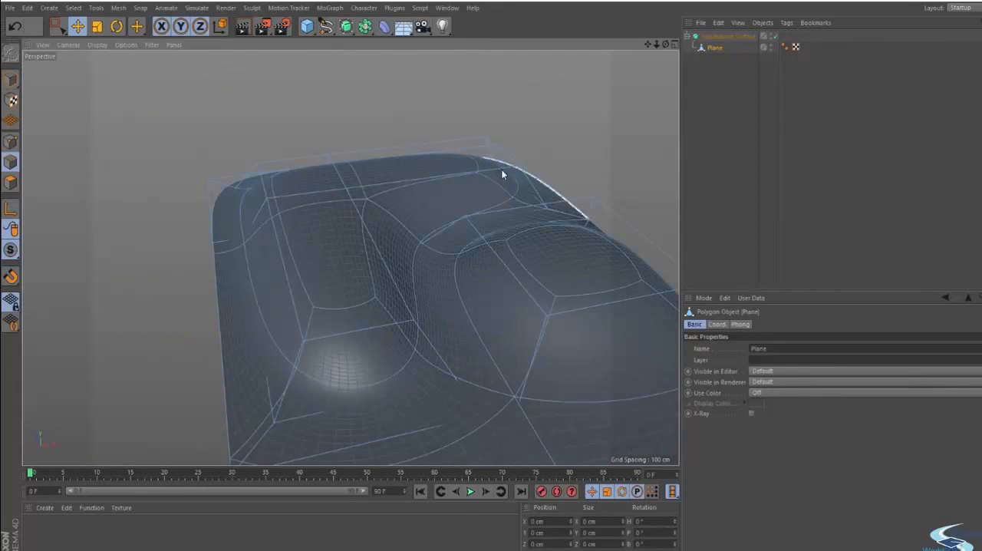
key("q")
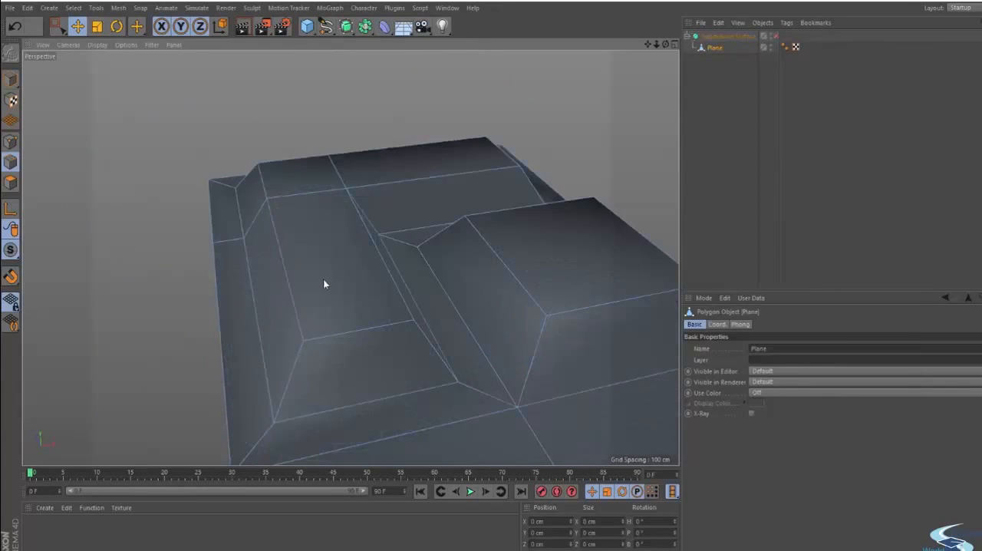
left_click_drag(325, 280, 299, 270, "alt")
scroll(299, 270, "down", 10)
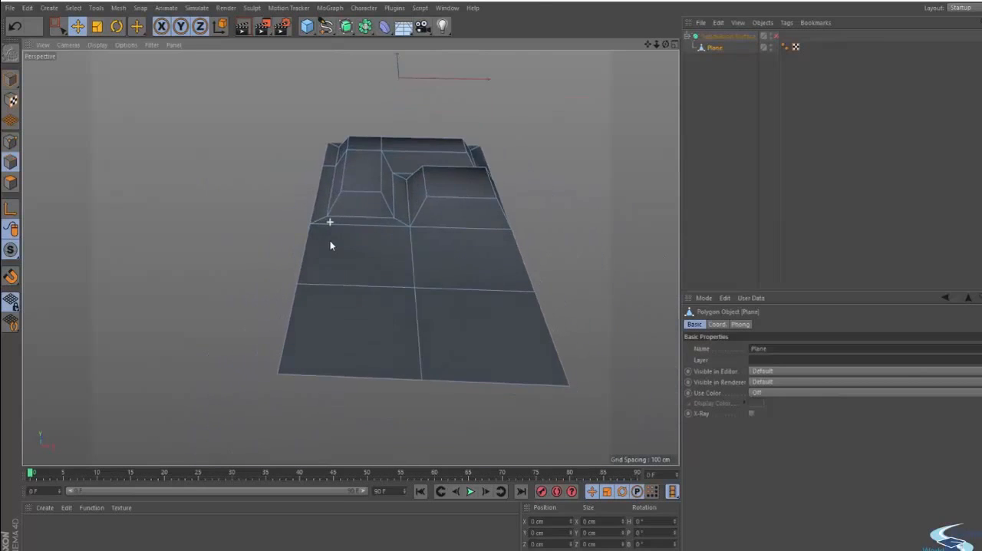
right_click_drag(329, 211, 376, 219, "alt")
middle_click_drag(375, 219, 320, 292, "alt")
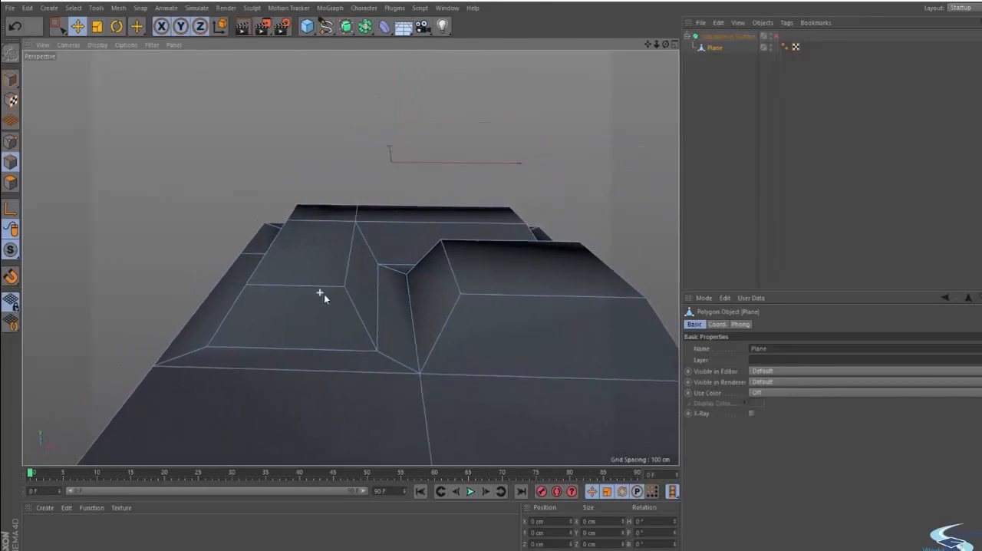
left_click_drag(320, 292, 495, 244, "alt")
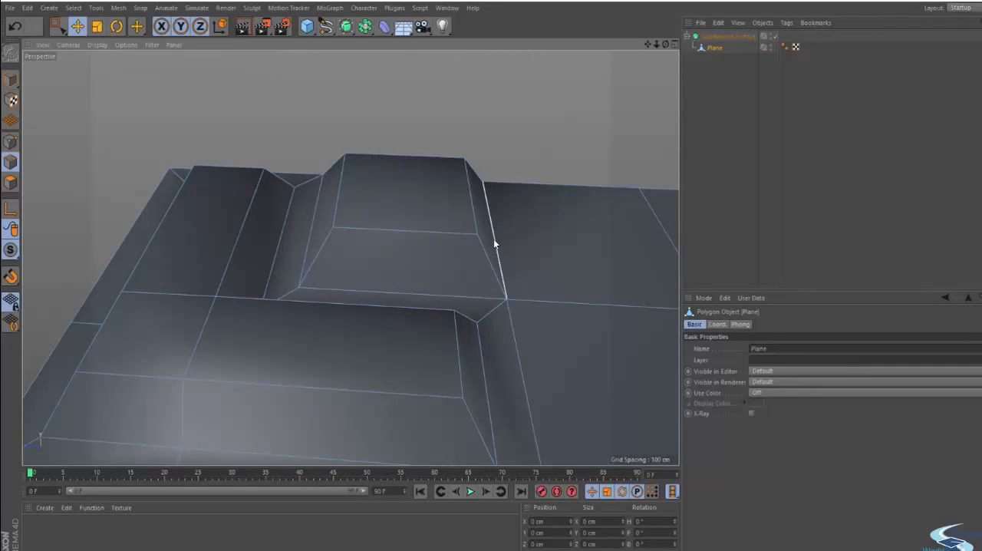
key("q")
key("q")
- Switch to polygon mode and select all polygons of the Plane
left_click_drag(494, 241, 414, 278, "alt")
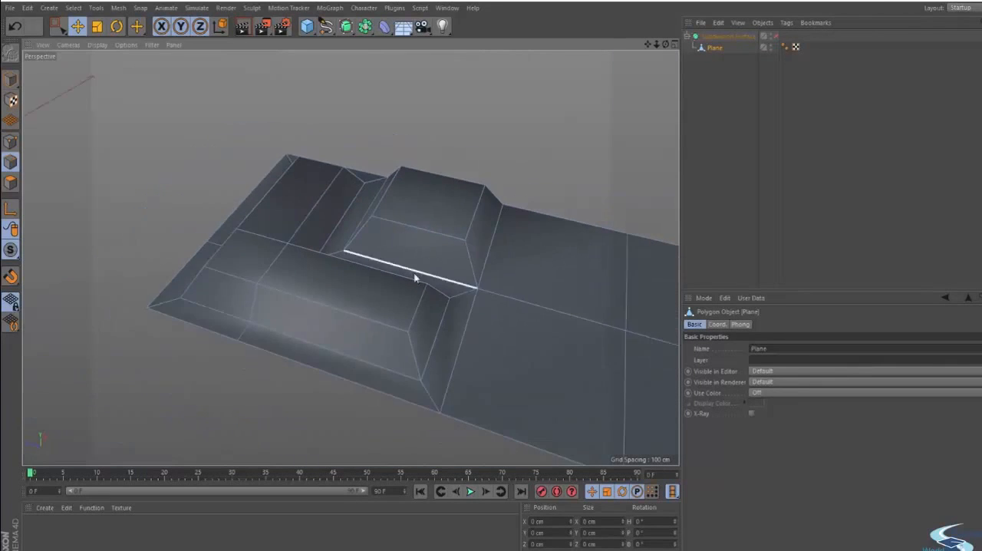
middle_click_drag(415, 275, 427, 280, "alt")
left_click(11, 183)
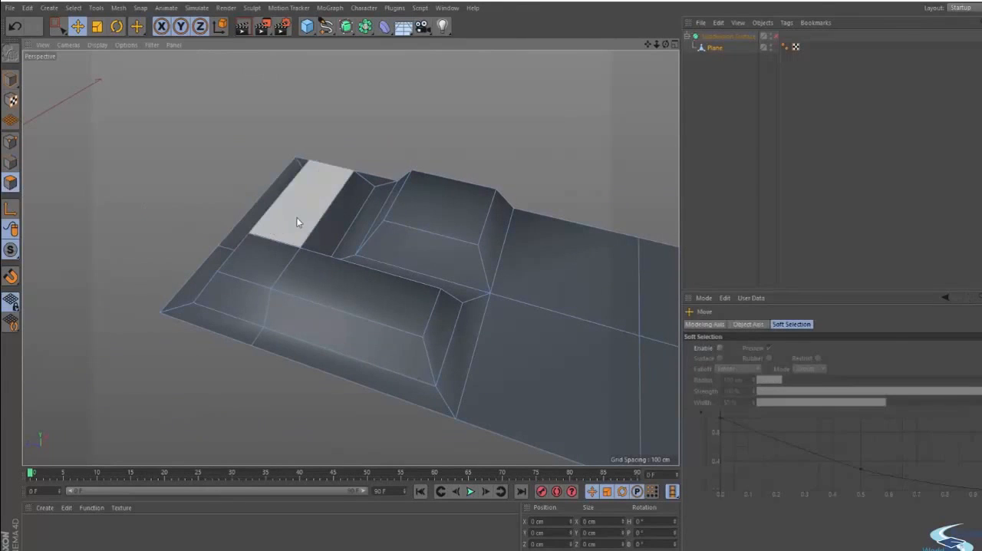
key("ctrl+a")
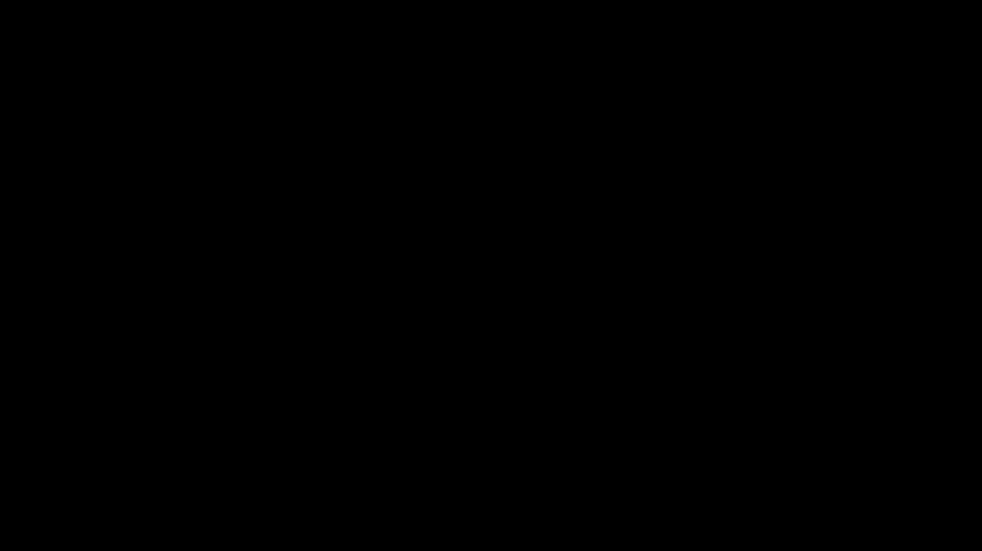